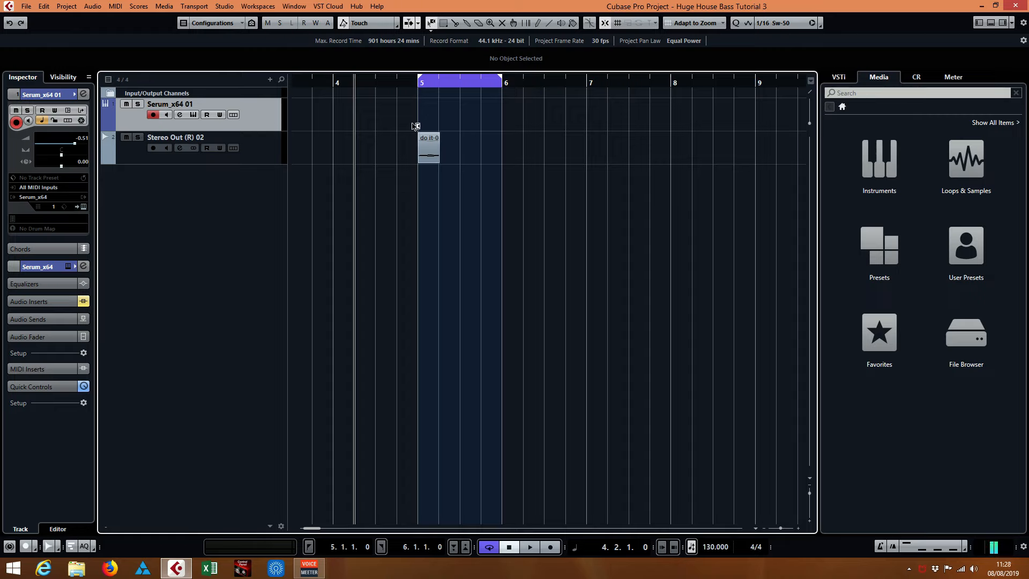
# Play back the vocal sample on the Stereo Out (R) 02 track and audition the finished bass on Serum_x64 01
pyautogui.click(374, 81)
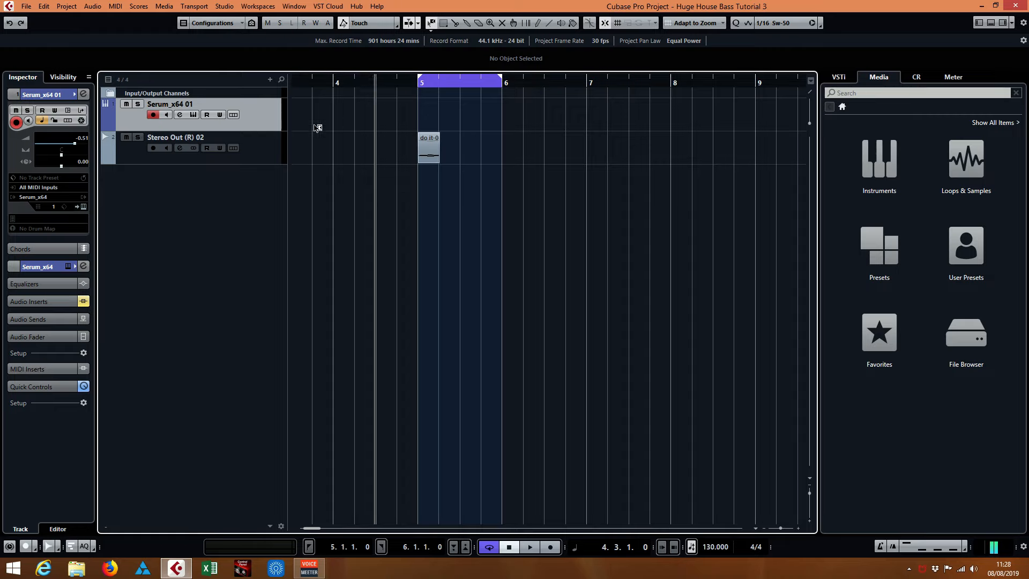
pyautogui.click(269, 154)
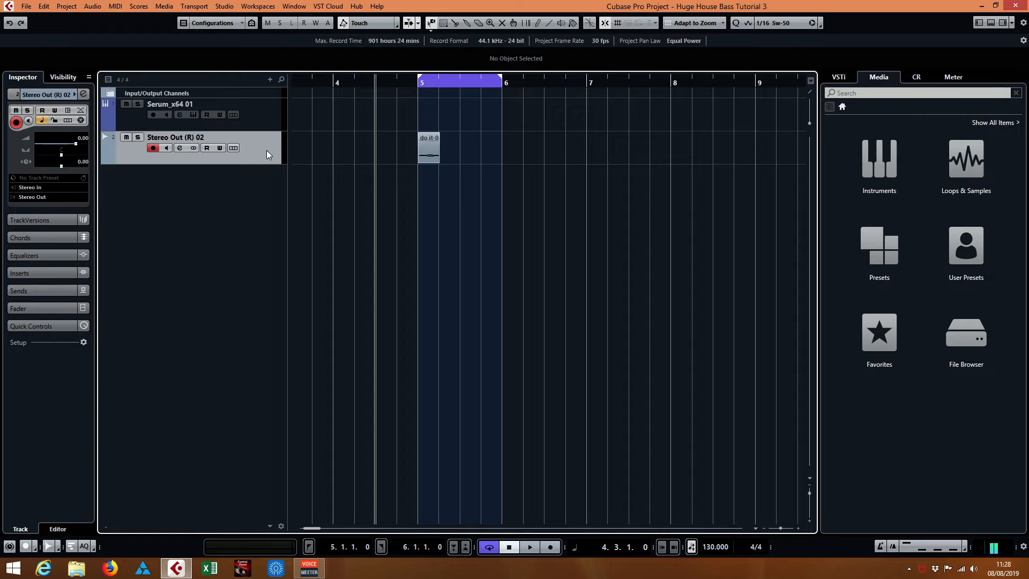
pyautogui.click(529, 547)
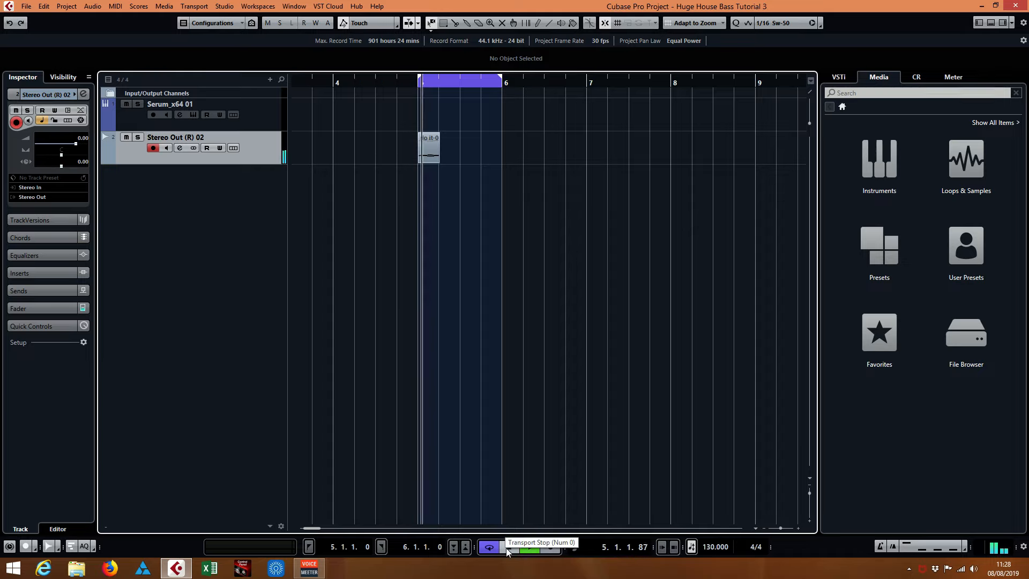
pyautogui.click(510, 547)
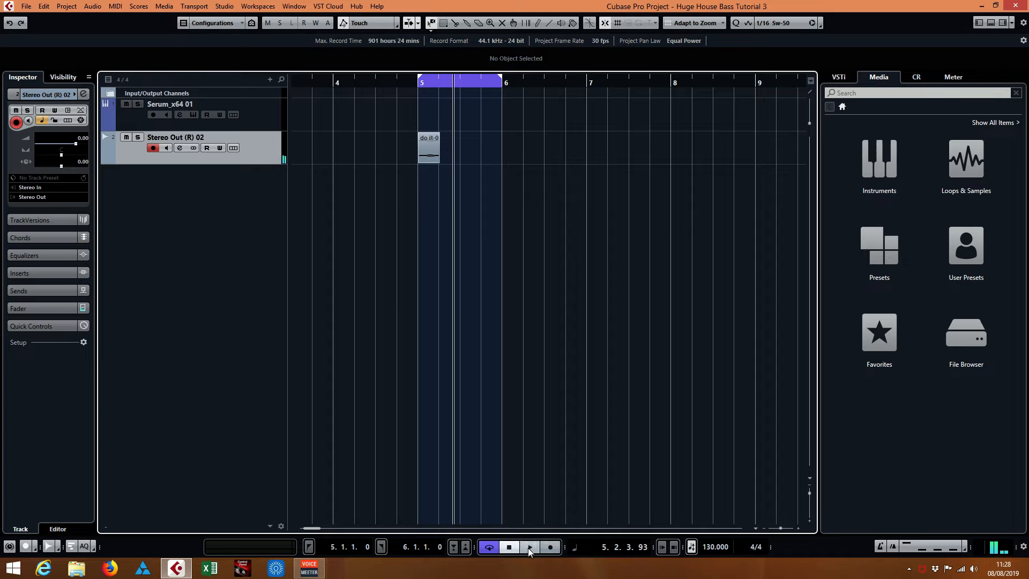
pyautogui.click(529, 548)
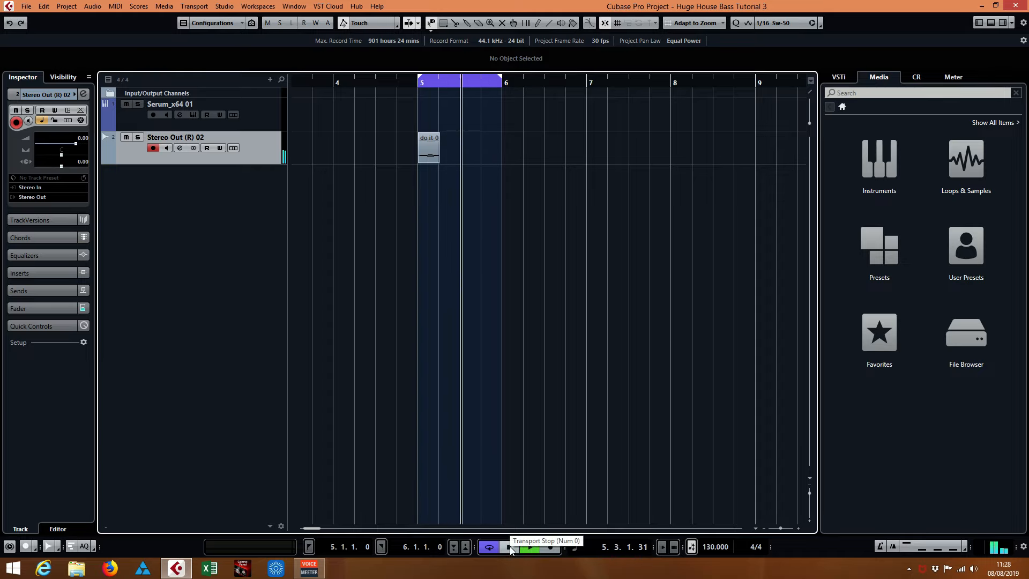
pyautogui.click(510, 547)
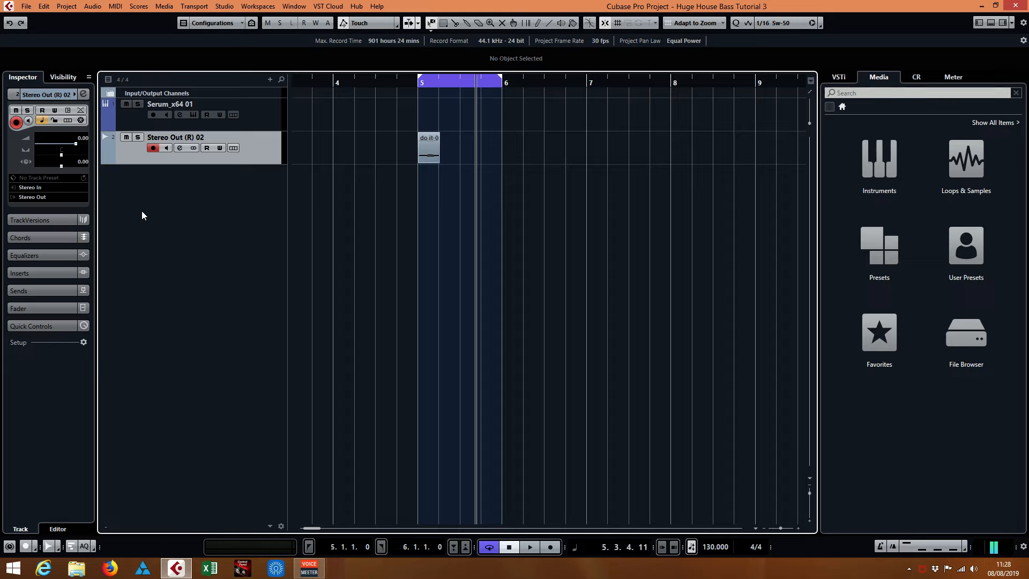
pyautogui.click(263, 117)
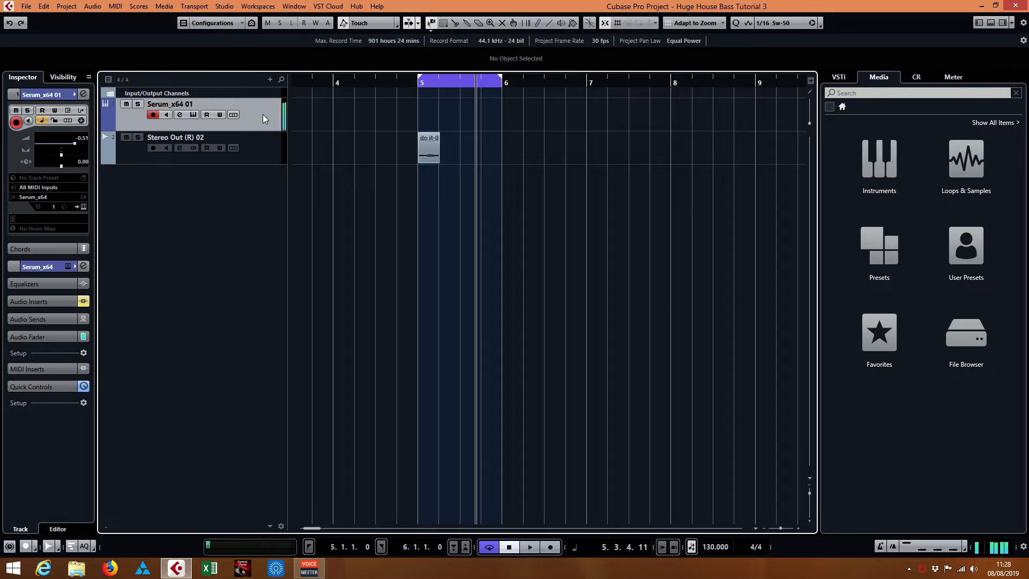
pyautogui.click(262, 156)
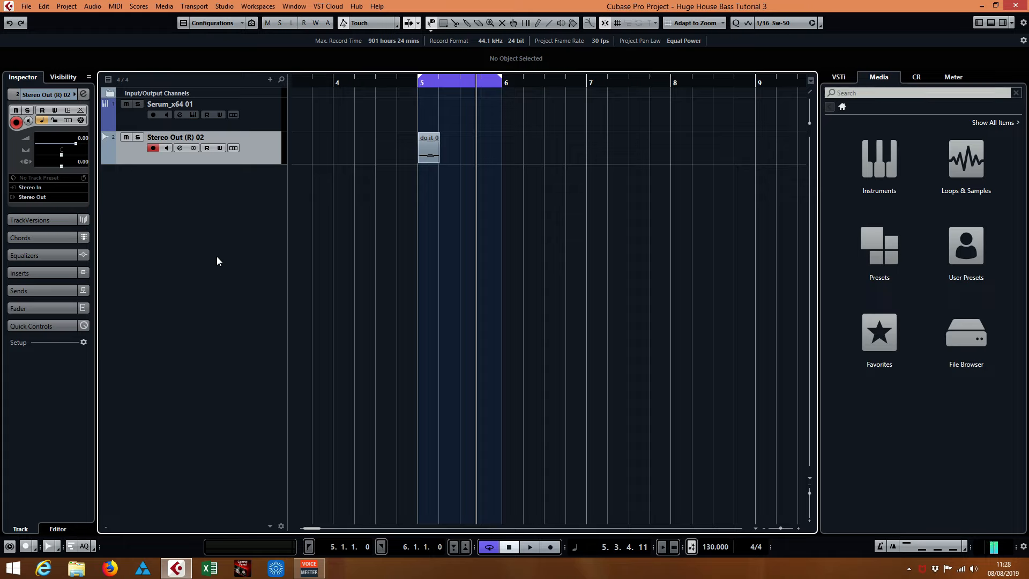
# Add an instrument track that uses the Serum_x64 synth
pyautogui.rightClick(214, 214)
pyautogui.click(282, 235)
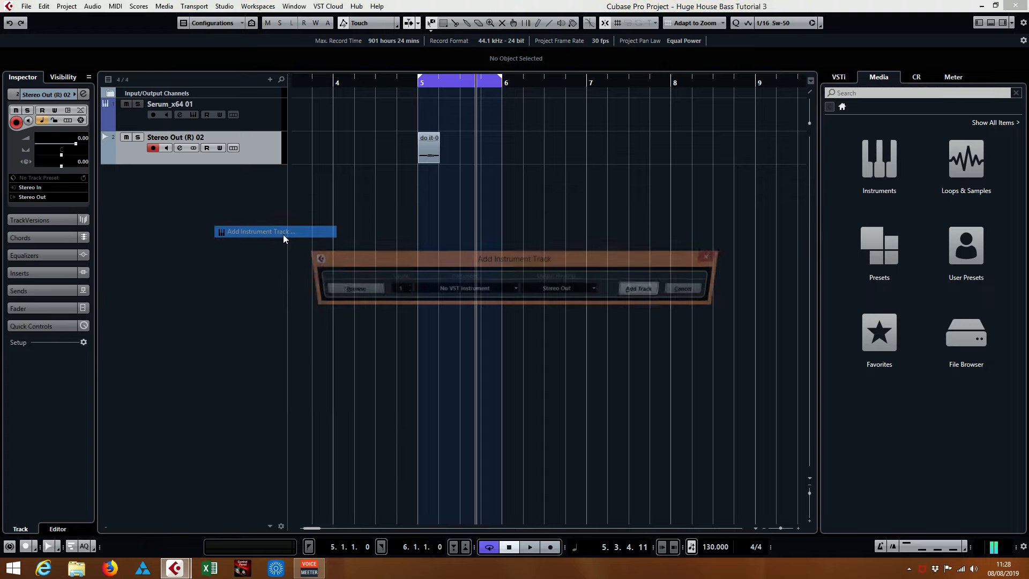
pyautogui.click(480, 292)
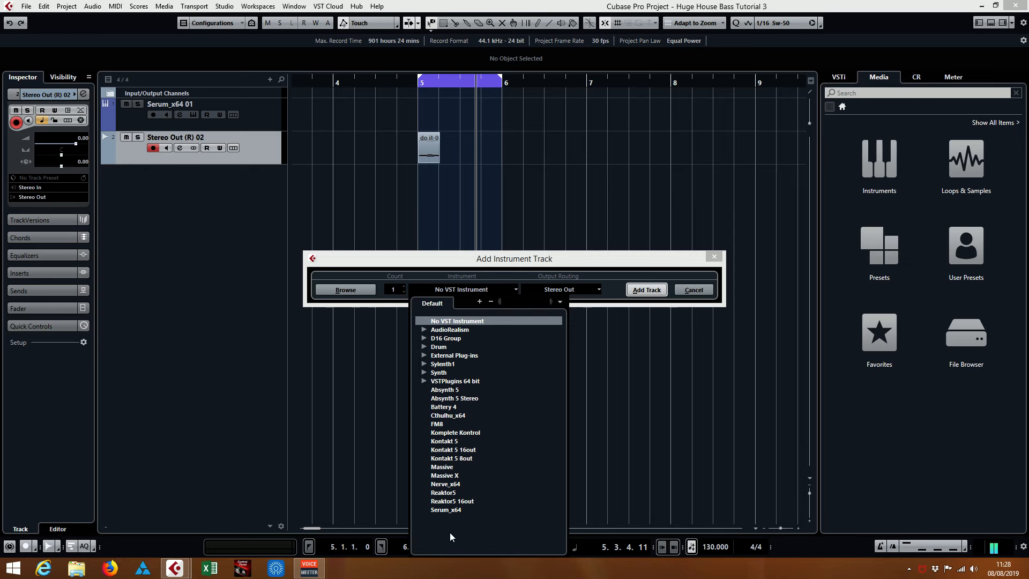
pyautogui.click(448, 510)
pyautogui.click(638, 290)
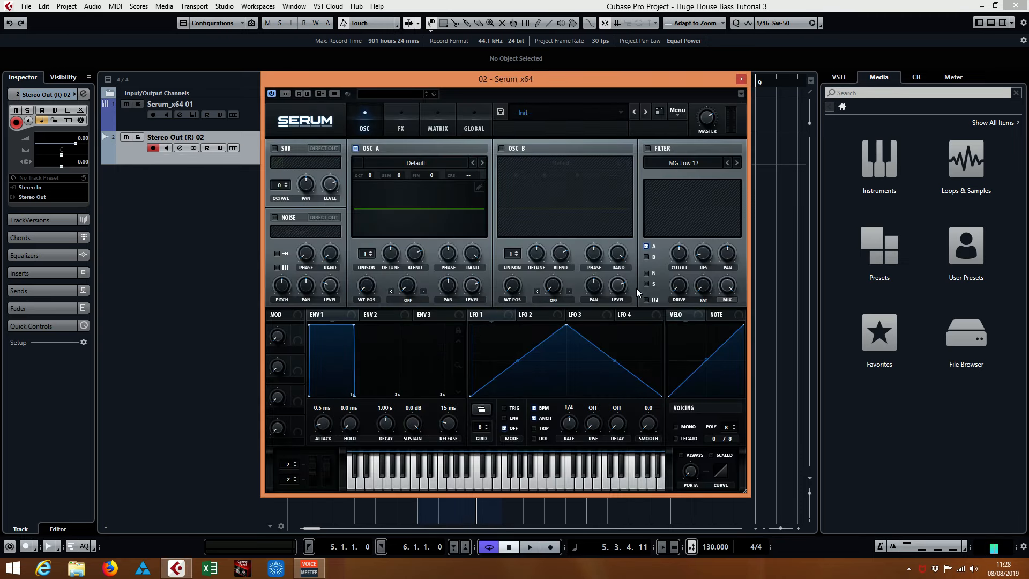
# Hide Serum's piano keyboard and move the synth window clear of the track list and the vocal clip
pyautogui.click(678, 112)
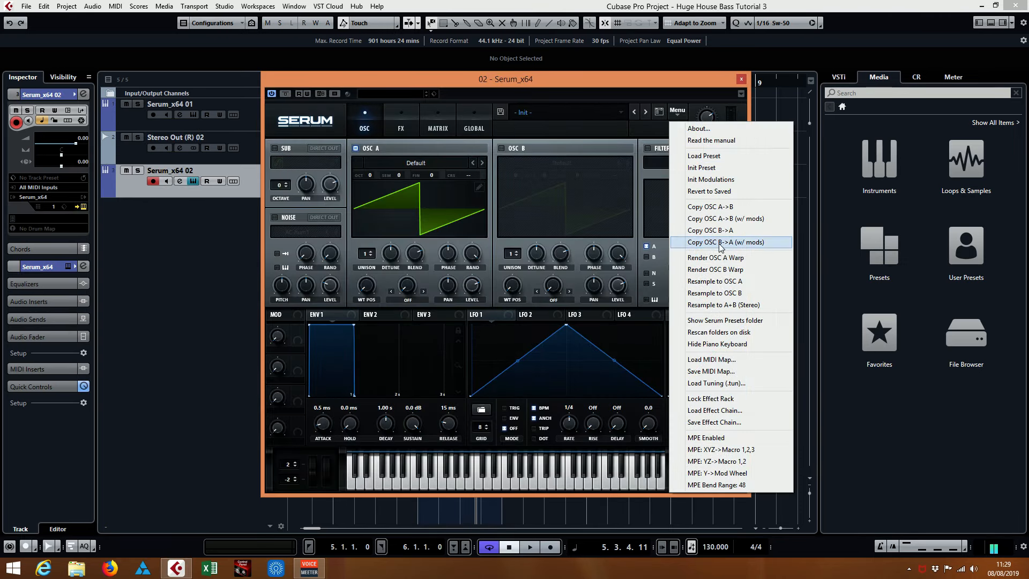
pyautogui.click(715, 344)
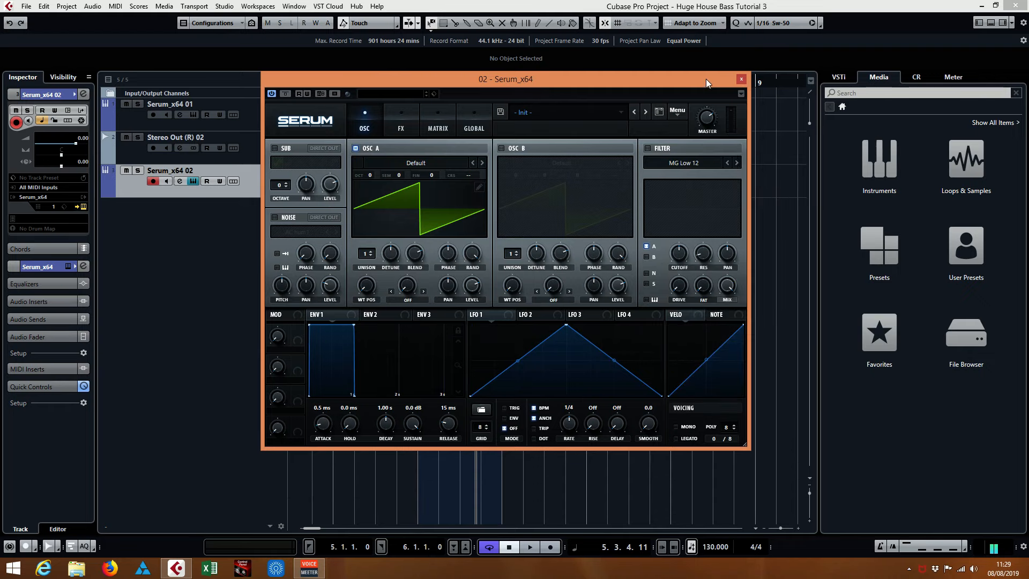
pyautogui.moveTo(696, 80); pyautogui.dragTo(848, 133)
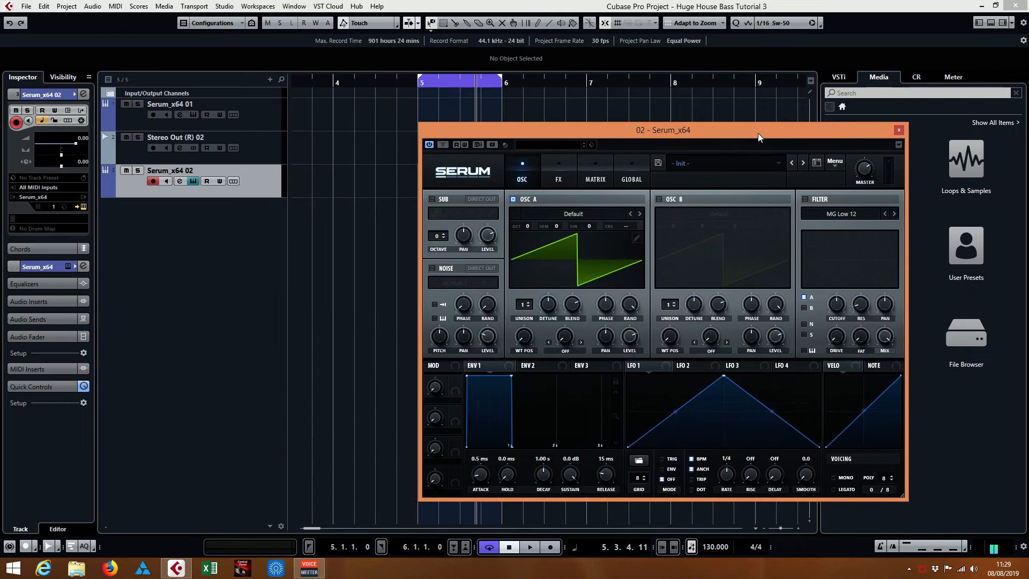
pyautogui.moveTo(758, 133); pyautogui.dragTo(742, 105)
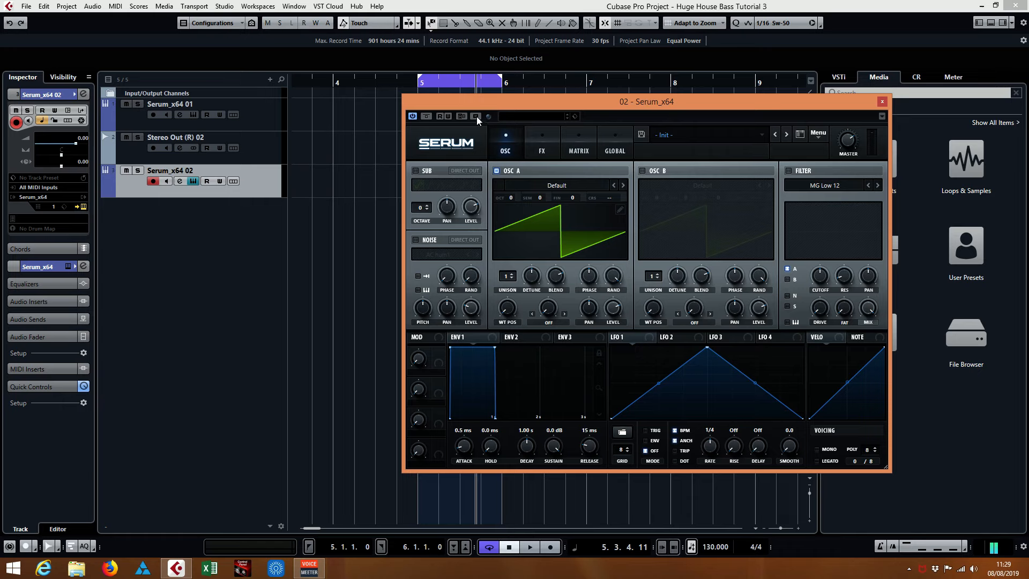
pyautogui.moveTo(478, 108); pyautogui.dragTo(574, 104)
# Play the vocal clip on the Stereo Out (R) 02 track from the left locator at bar 5
pyautogui.click(267, 154)
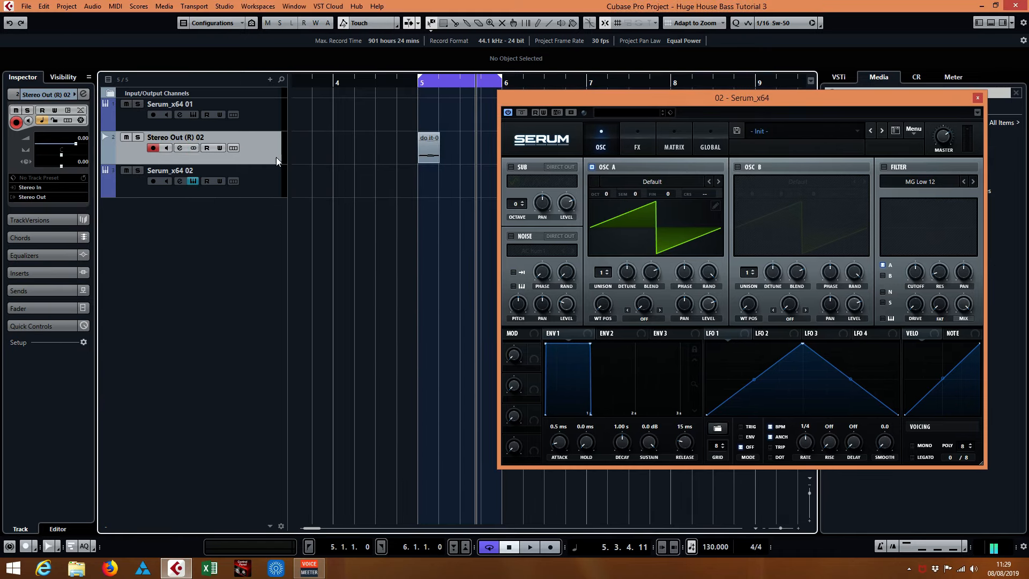
pyautogui.click(310, 547)
pyautogui.click(529, 548)
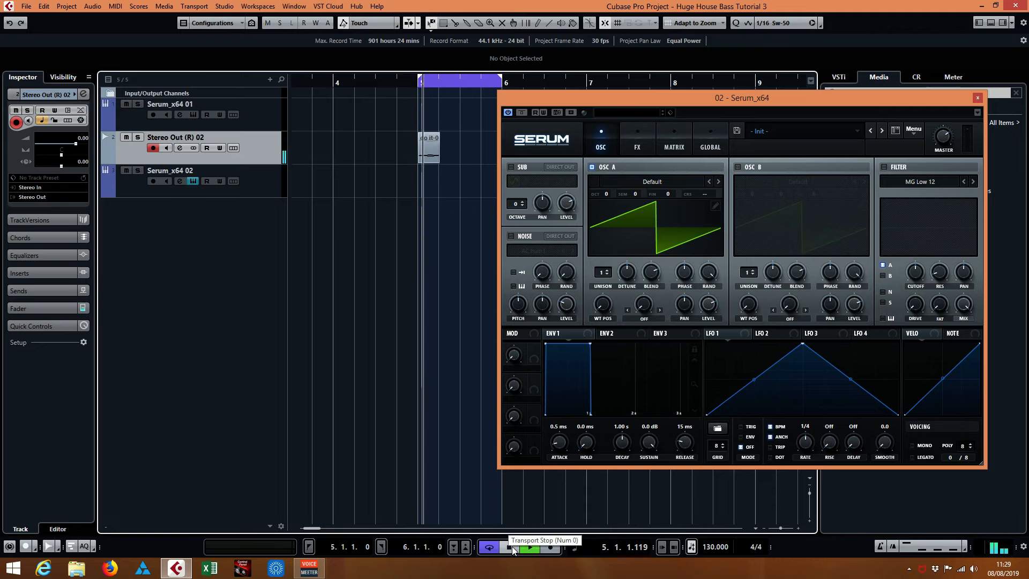
pyautogui.click(510, 547)
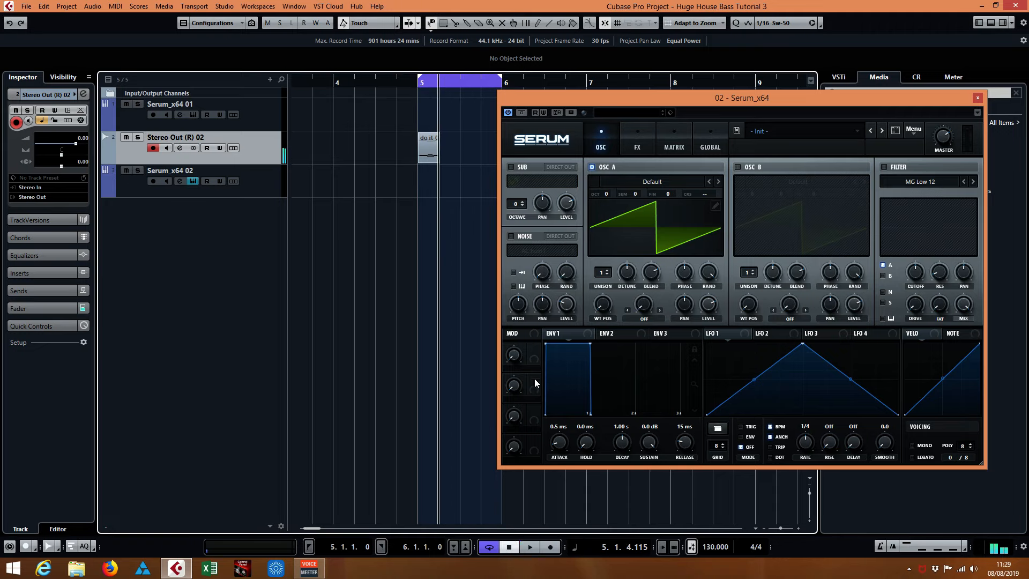
# Load the do it-08 clip into Serum's enabled noise oscillator and switch off oscillator A to hear the sample alone on Serum_x64 02
pyautogui.click(531, 237)
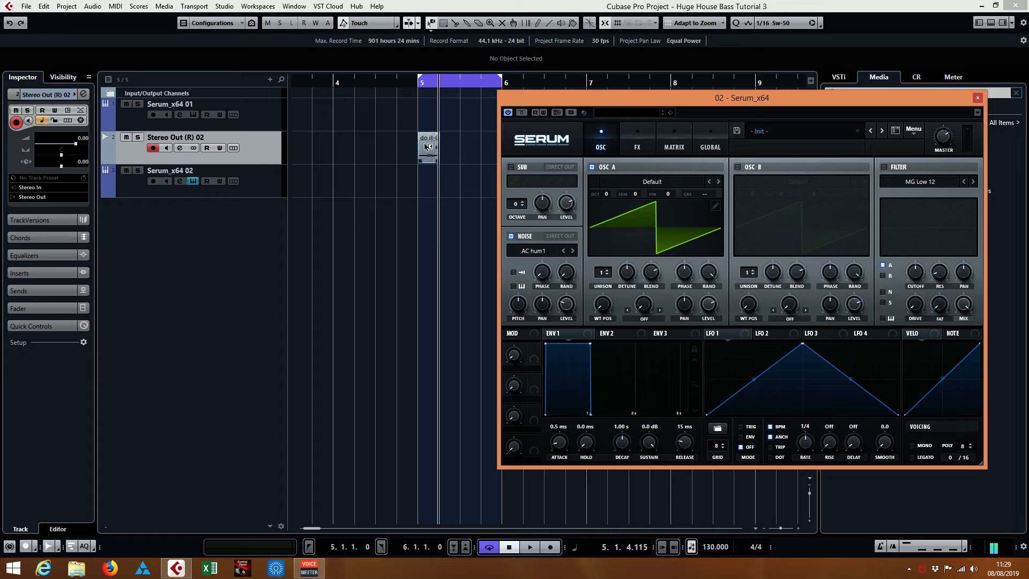
pyautogui.moveTo(427, 146); pyautogui.dragTo(535, 250)
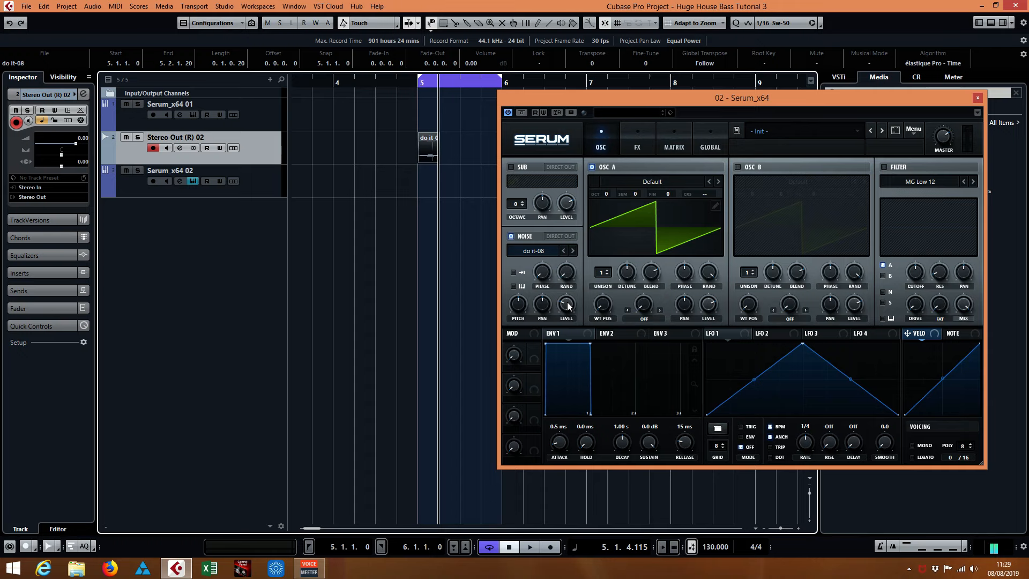
pyautogui.moveTo(571, 307)
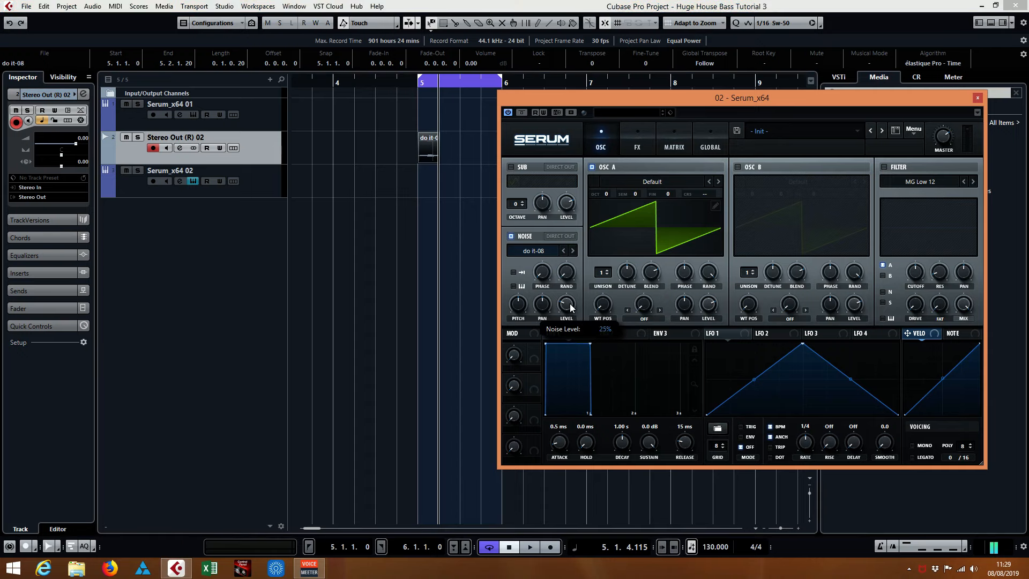
pyautogui.click(591, 167)
pyautogui.click(273, 184)
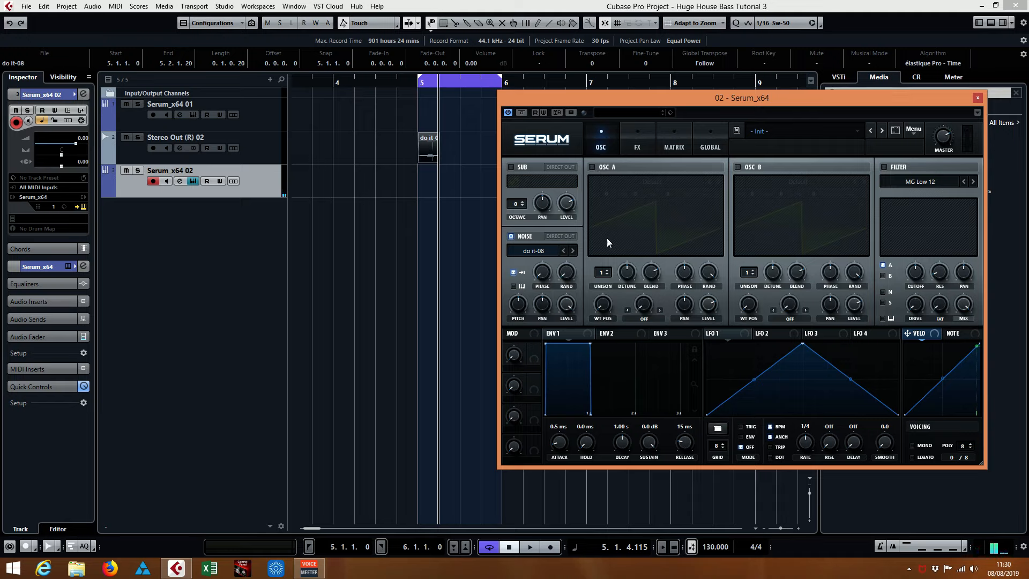
# Switch oscillator A back on with the Analog_BD_Sin wavetable and set its octave to -2
pyautogui.click(592, 167)
pyautogui.click(603, 185)
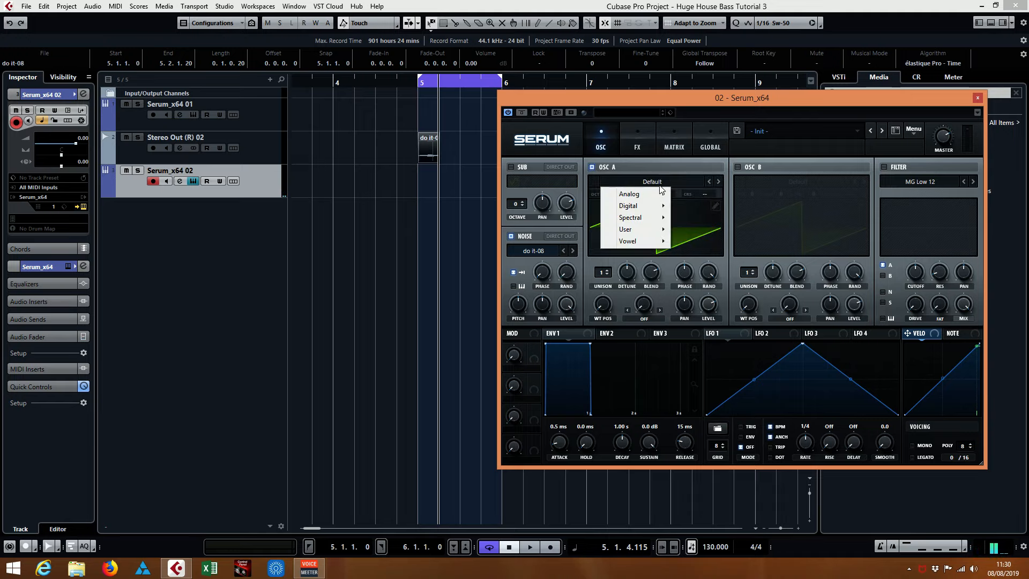
pyautogui.moveTo(649, 197)
pyautogui.click(711, 213)
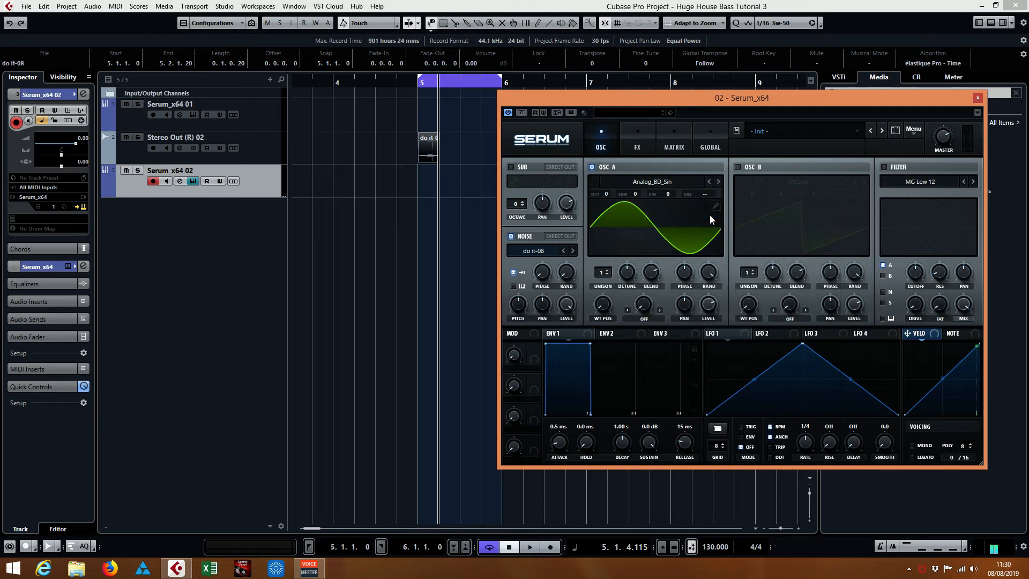
pyautogui.click(674, 181)
pyautogui.moveTo(668, 196)
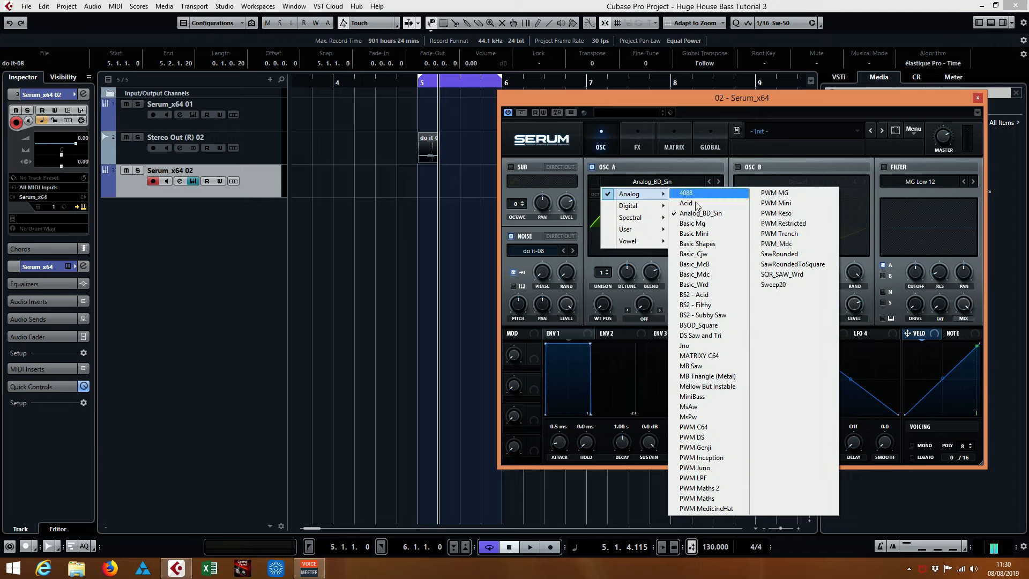
pyautogui.click(699, 214)
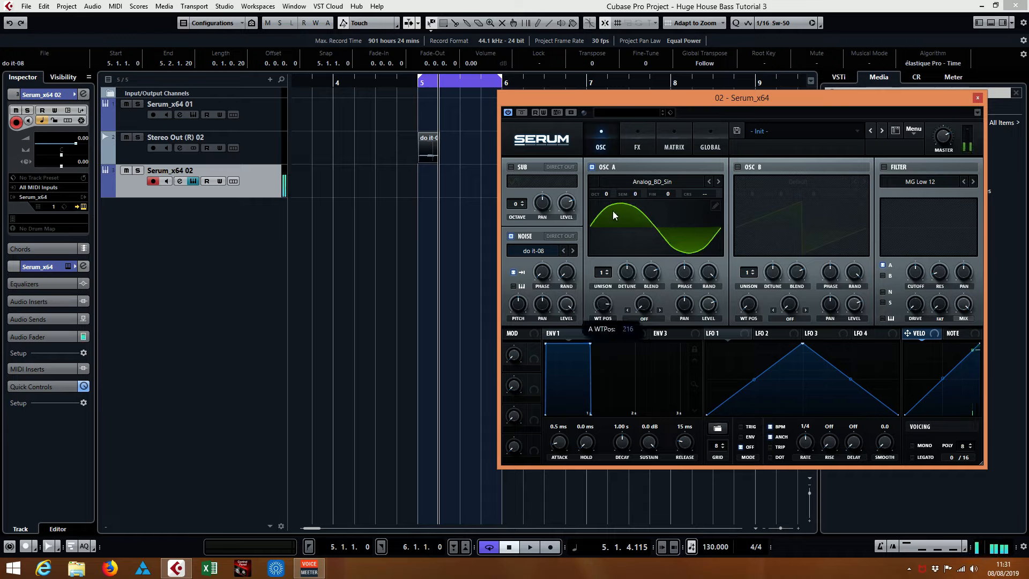
pyautogui.moveTo(608, 194); pyautogui.dragTo(613, 213)
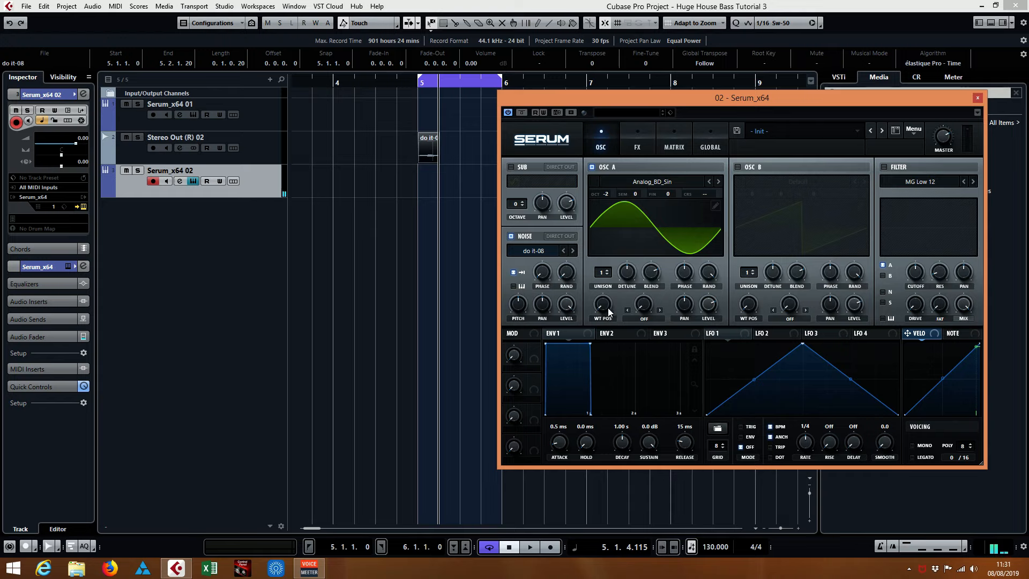
# Sweep oscillator A's wavetable position up and down to audition it, returning it to the plain sine at the start
pyautogui.moveTo(609, 312)
pyautogui.moveTo(609, 312); pyautogui.dragTo(616, 273)
pyautogui.moveTo(626, 200); pyautogui.dragTo(622, 383)
pyautogui.moveTo(605, 307); pyautogui.dragTo(601, 148)
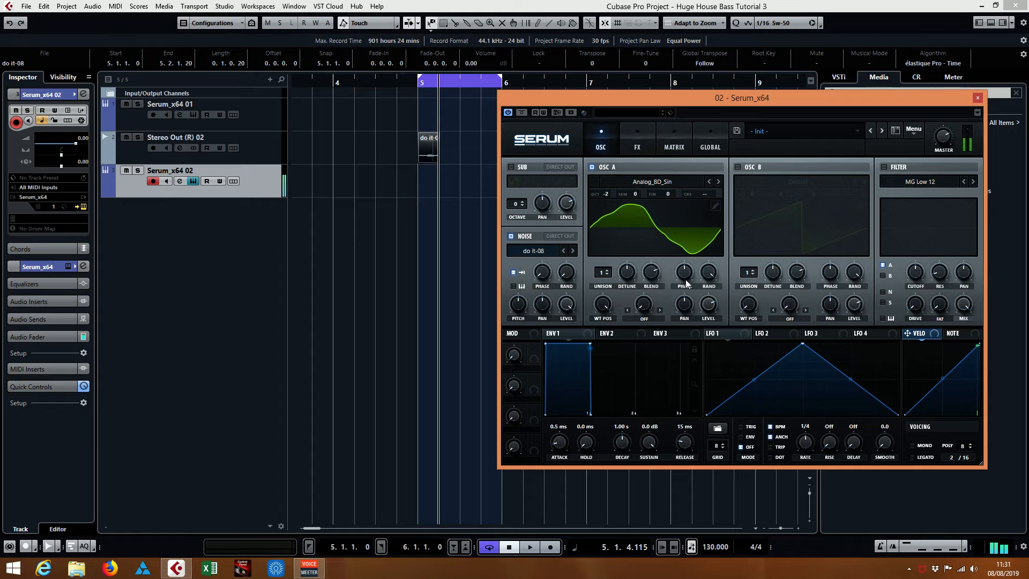
pyautogui.moveTo(607, 308); pyautogui.dragTo(609, 472)
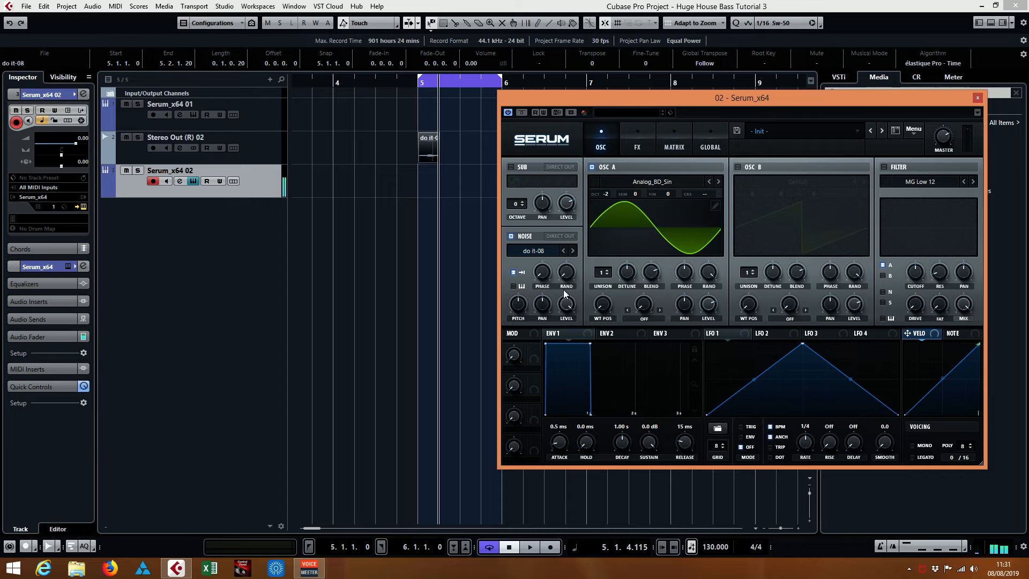
# Turn down the noise oscillator's level, set oscillator A's warp mode to FM NoiseOsc, and raise the warp amount
pyautogui.moveTo(566, 310); pyautogui.dragTo(569, 337)
pyautogui.click(648, 319)
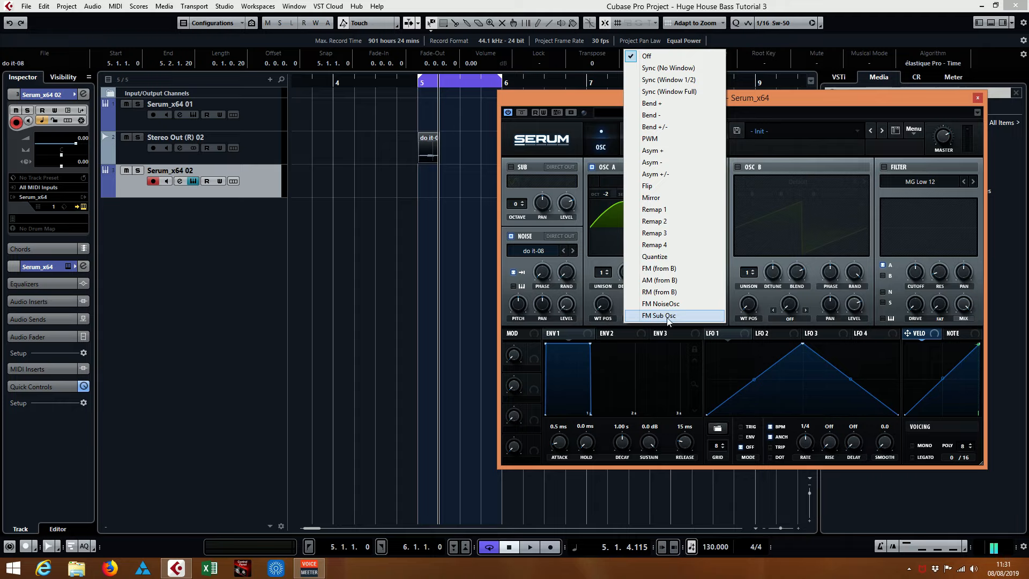
pyautogui.click(668, 316)
pyautogui.click(660, 318)
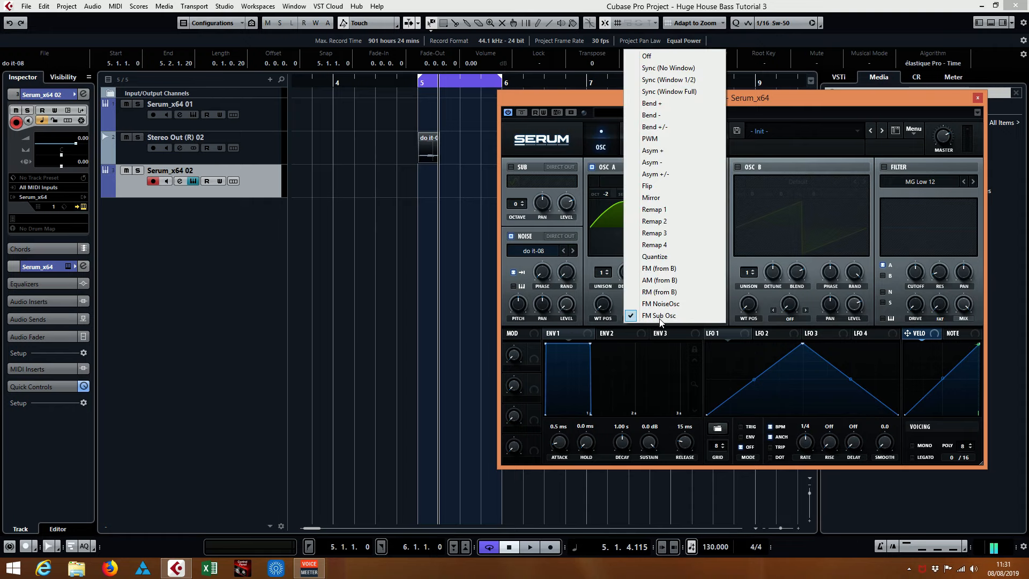
pyautogui.click(661, 305)
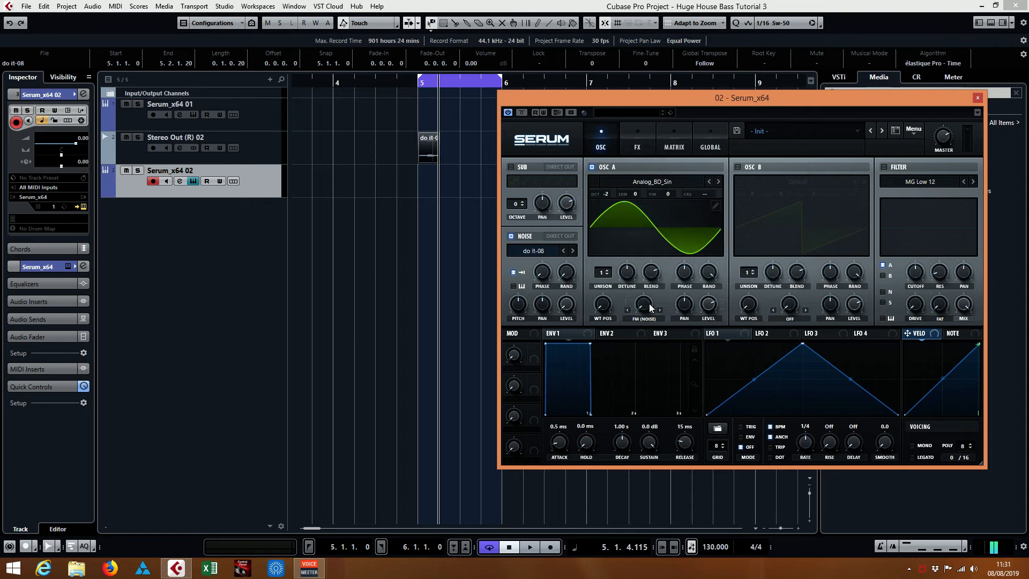
pyautogui.moveTo(649, 304); pyautogui.dragTo(660, 254)
# Set envelope 1's release to 603 ms and play the sound from the left locator at bar 5
pyautogui.moveTo(684, 448); pyautogui.dragTo(691, 427)
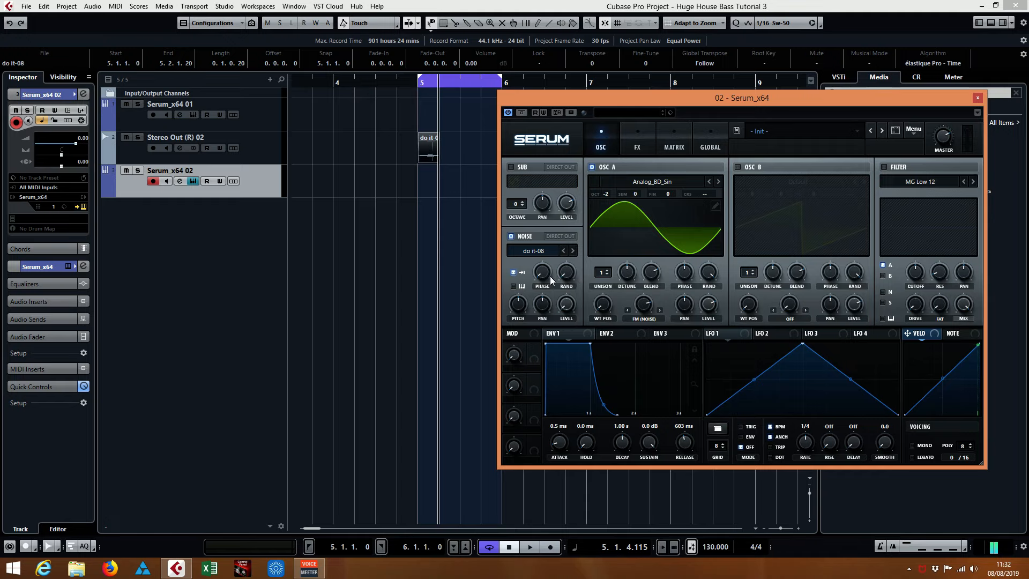
pyautogui.click(309, 547)
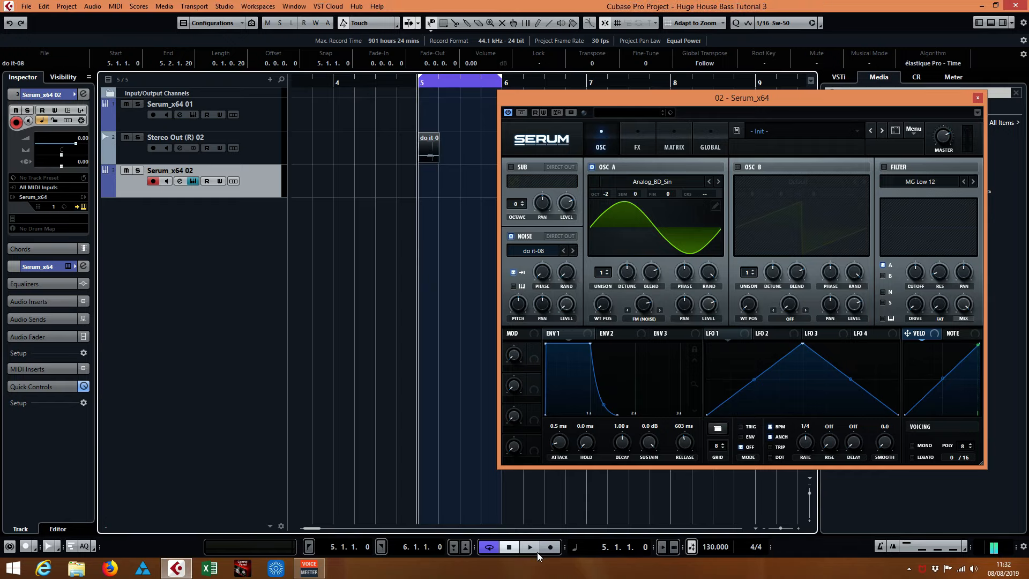
pyautogui.click(510, 547)
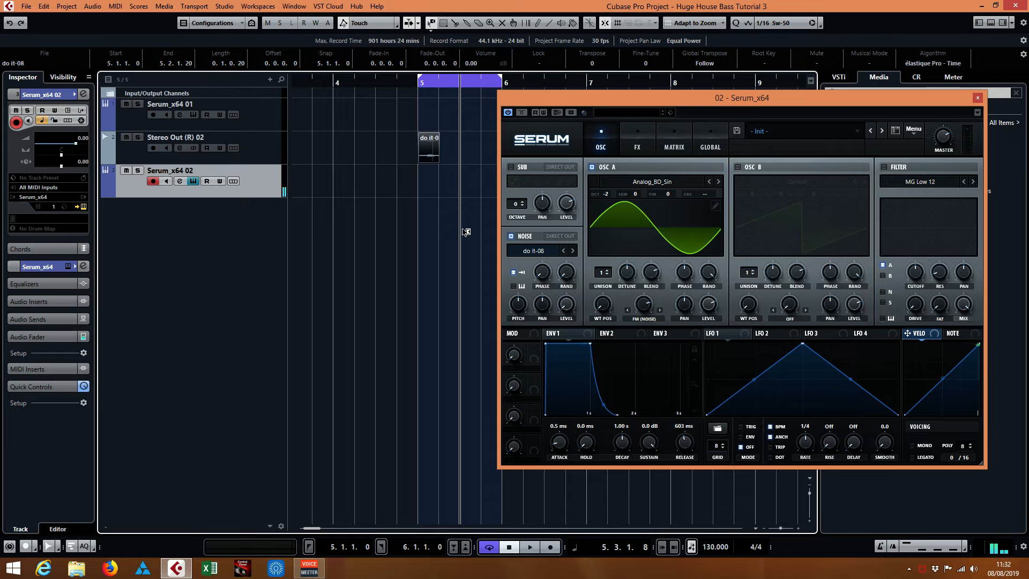
# Compare the Serum_x64 02 channel's equalizer spectrum while turning oscillator A's FM noise amount down and back up
pyautogui.click(183, 179)
pyautogui.moveTo(482, 132); pyautogui.dragTo(154, 134)
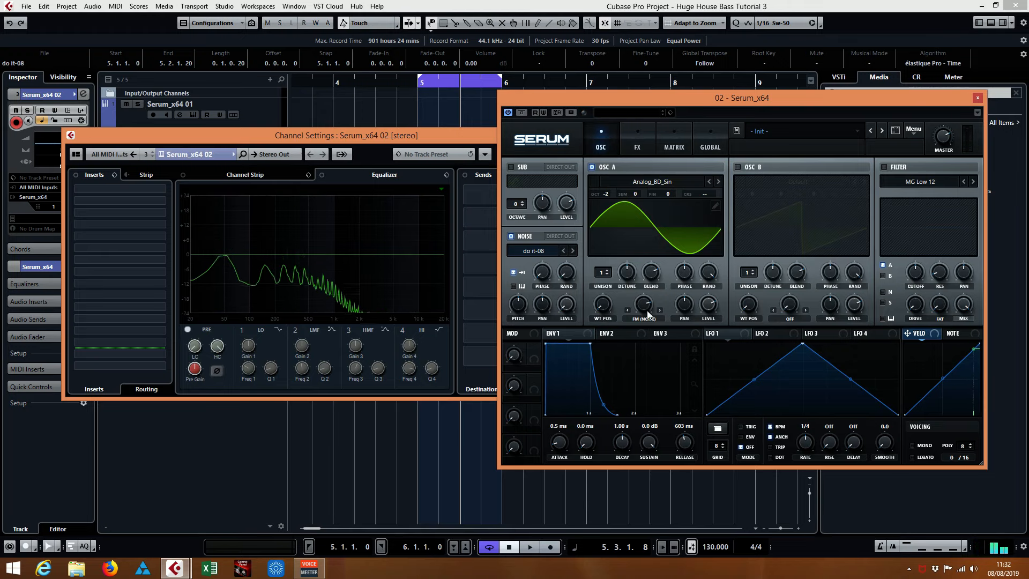
pyautogui.moveTo(647, 310); pyautogui.dragTo(620, 426)
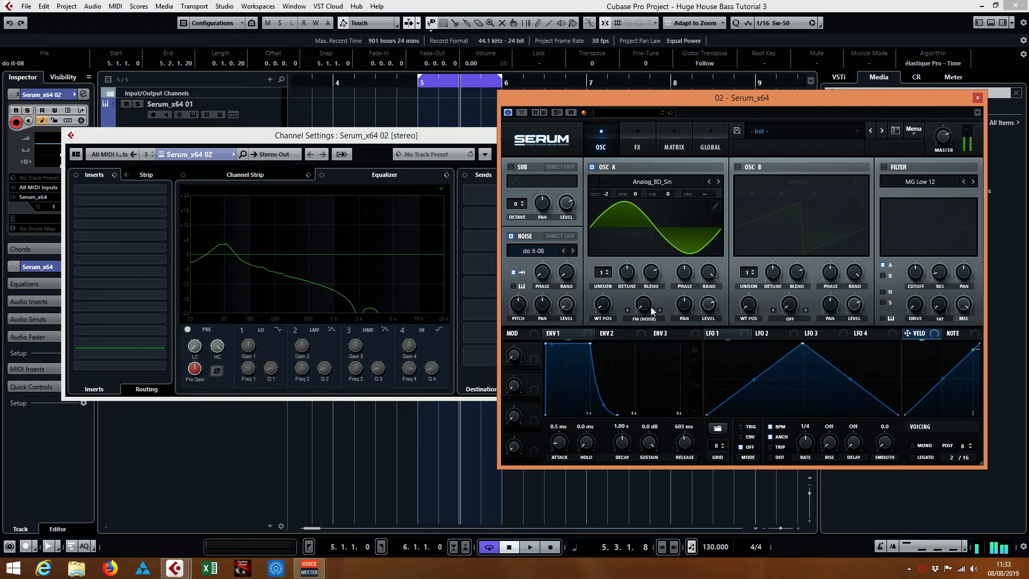
pyautogui.moveTo(648, 304); pyautogui.dragTo(661, 234)
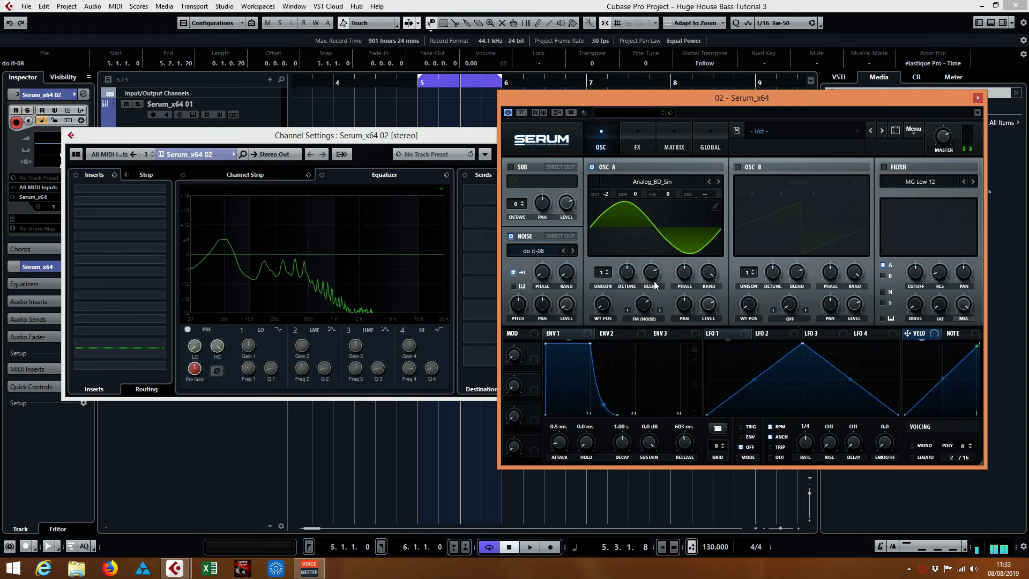
pyautogui.moveTo(650, 296)
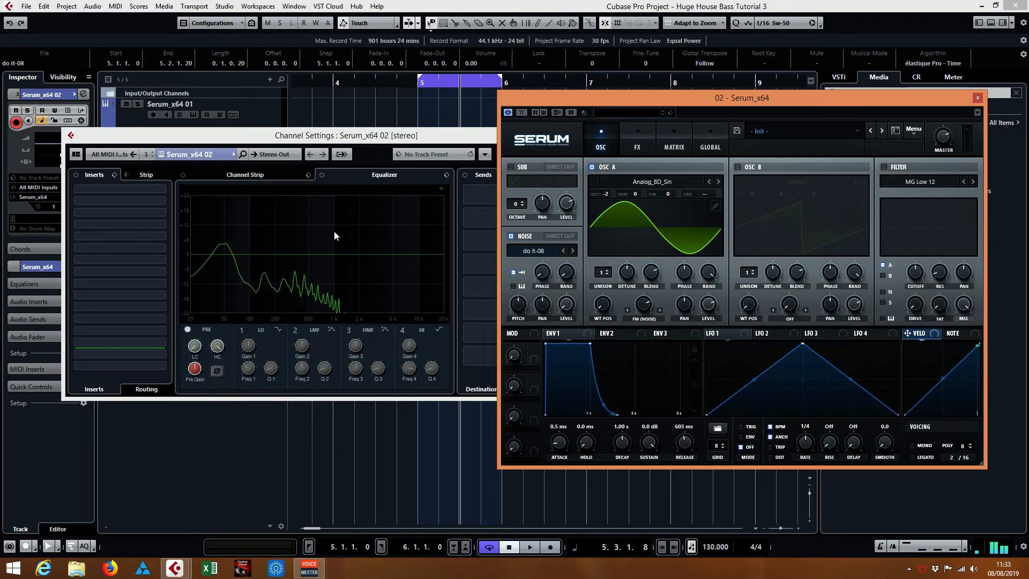
pyautogui.moveTo(441, 141); pyautogui.dragTo(312, 162)
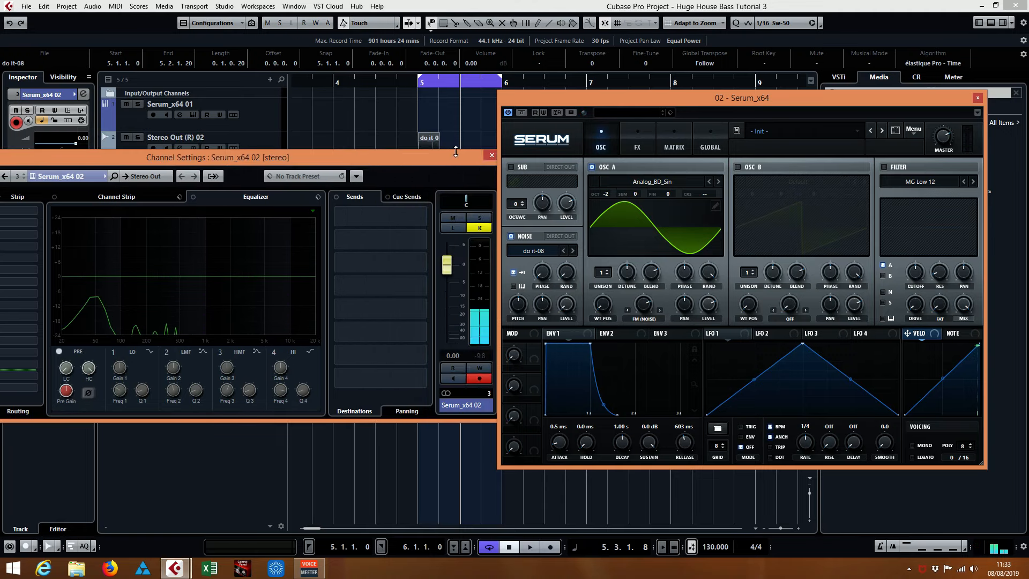
pyautogui.click(488, 158)
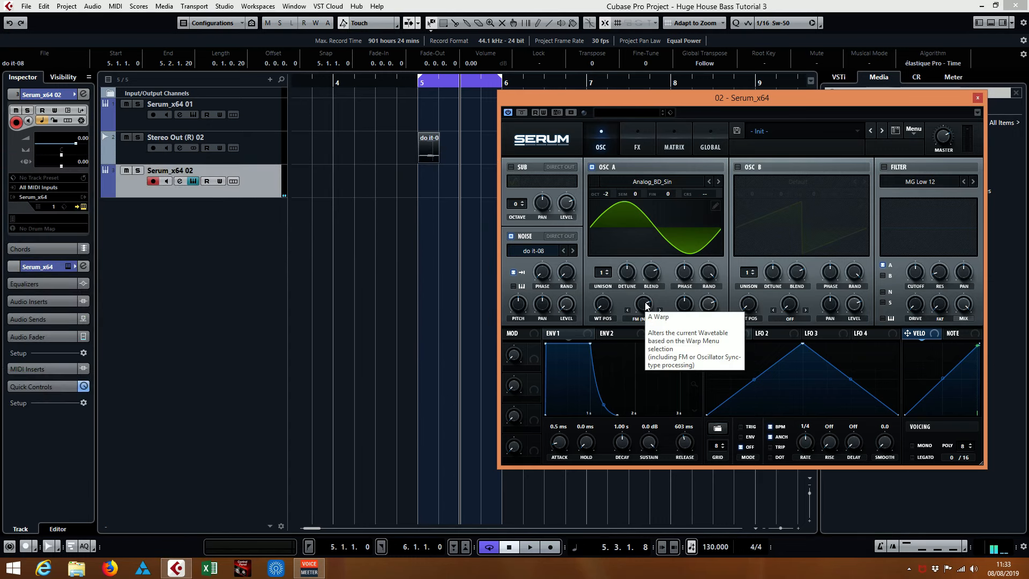
pyautogui.click(645, 305)
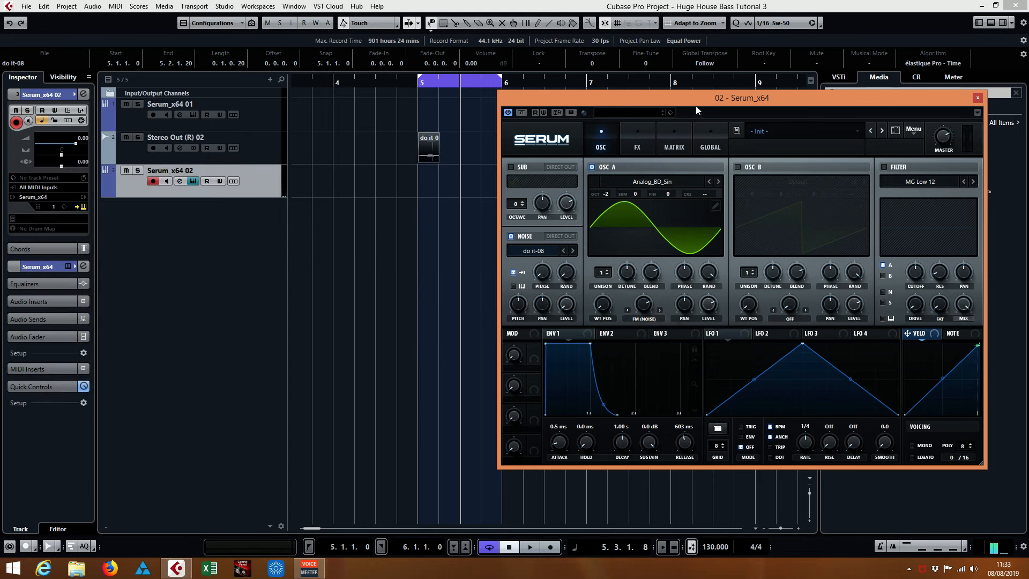
# Create a one-bar MIDI part at bar 5 on the Serum_x64 02 track and draw a half-bar G2 note at its start
pyautogui.moveTo(690, 99); pyautogui.dragTo(743, 141)
pyautogui.click(437, 185)
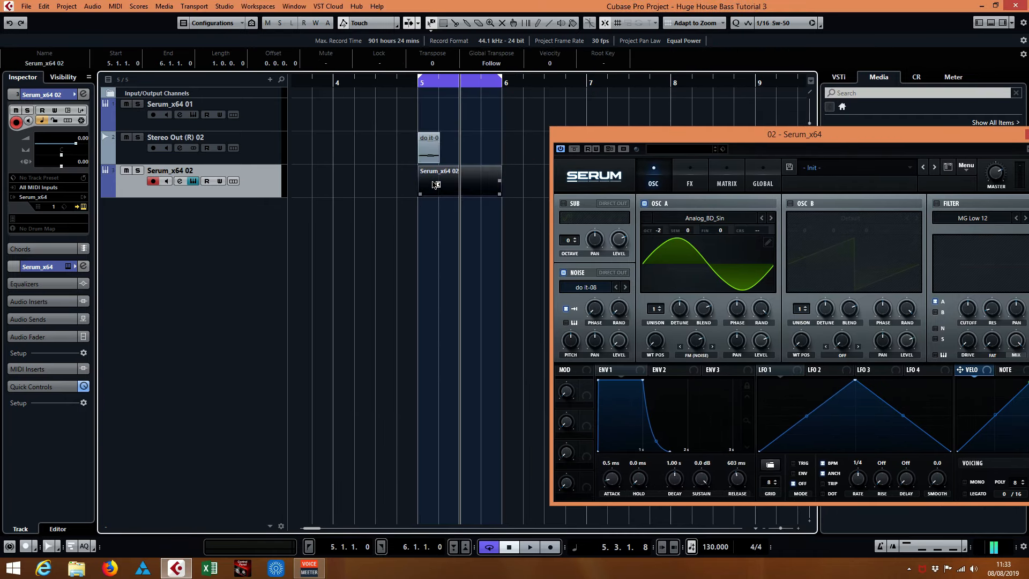
pyautogui.doubleClick(436, 184)
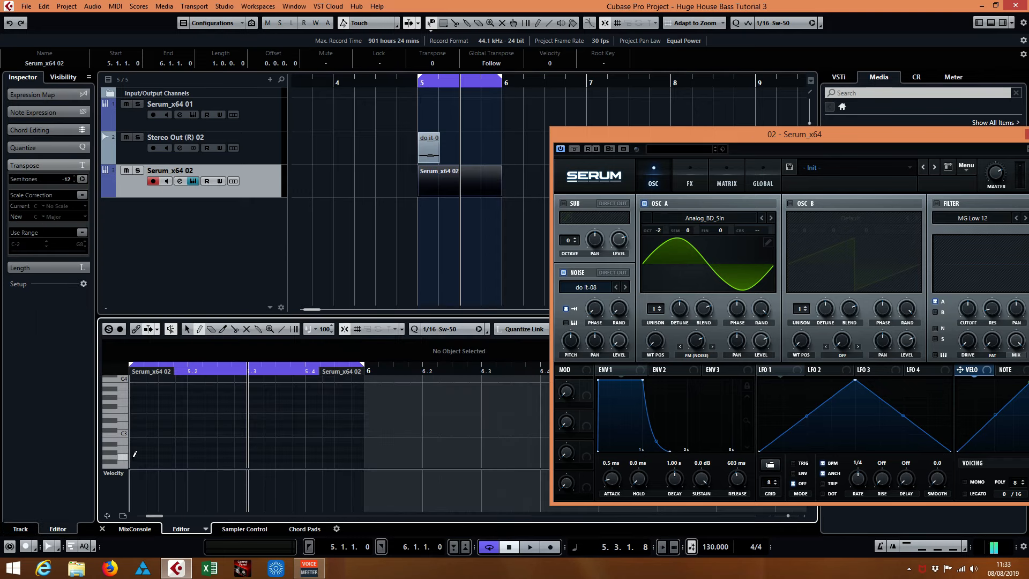
pyautogui.moveTo(135, 454); pyautogui.dragTo(248, 453)
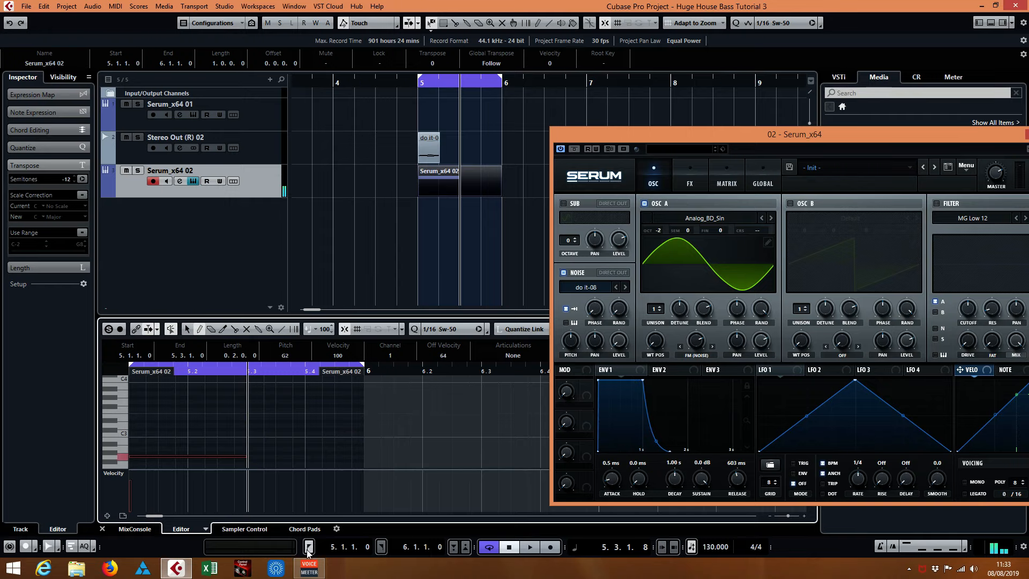
# Mute the Stereo Out (R) 02 vocal track while playing back the new MIDI part
pyautogui.press('space')
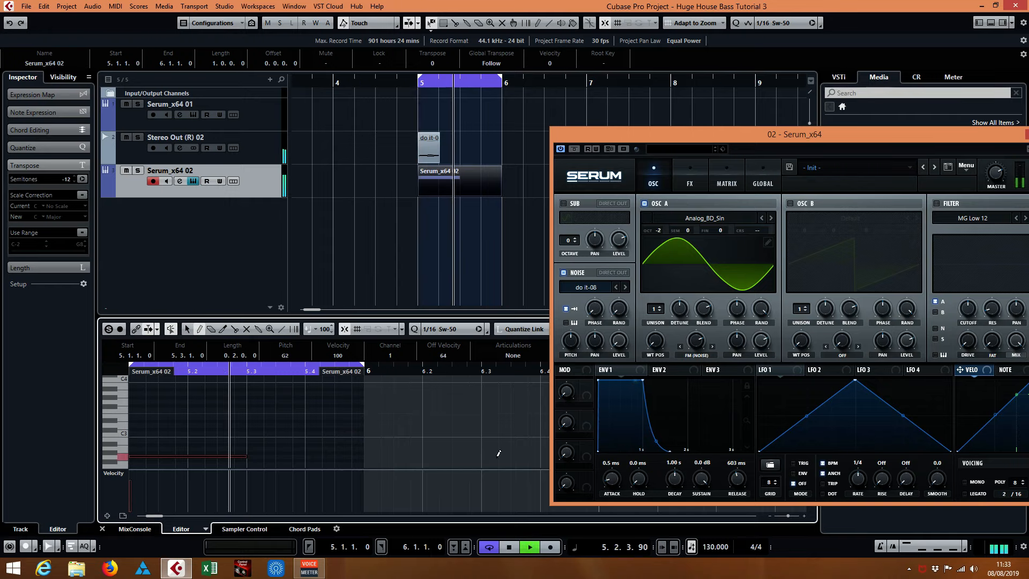
pyautogui.click(126, 138)
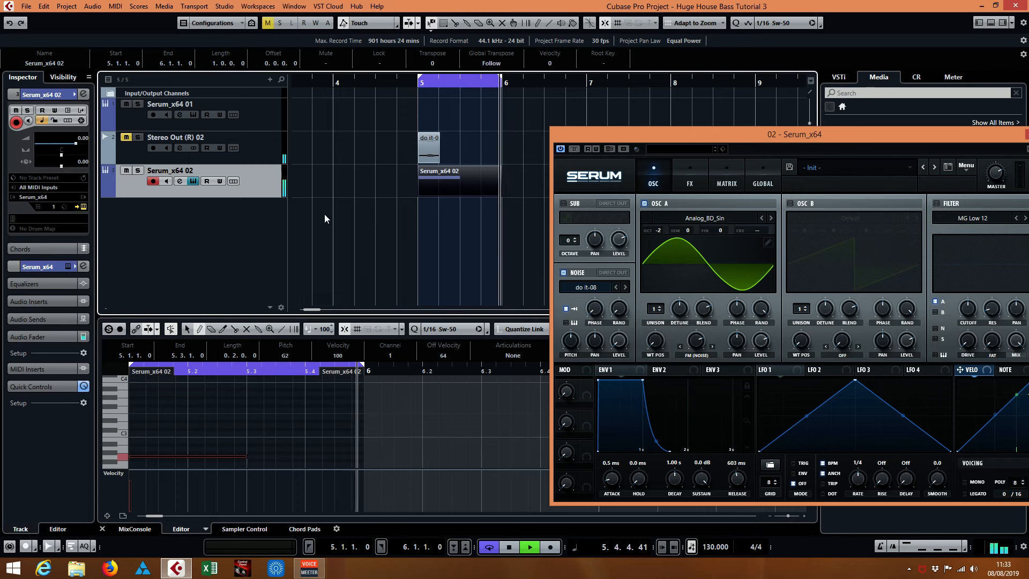
pyautogui.click(510, 547)
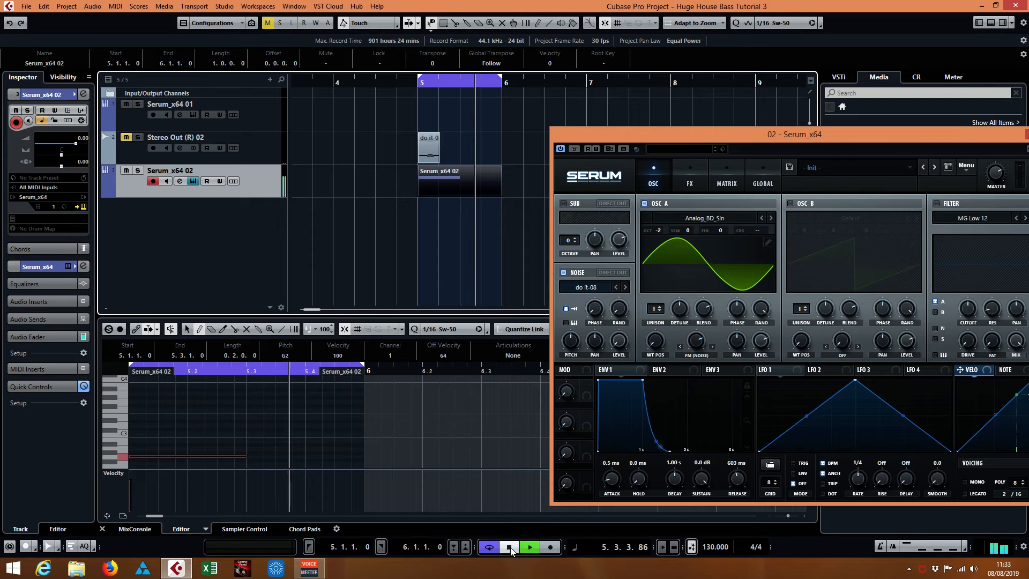
# Split the Serum_x64 02 MIDI part at beat 5.4 and erase its final beat
pyautogui.rightClick(464, 183)
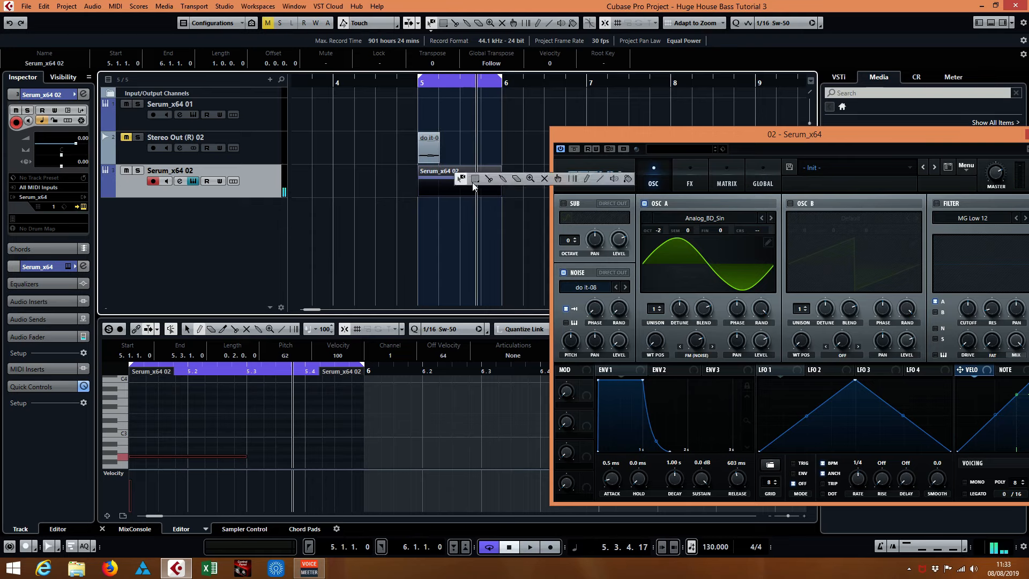
pyautogui.click(483, 182)
pyautogui.click(483, 186)
pyautogui.rightClick(487, 187)
pyautogui.click(517, 189)
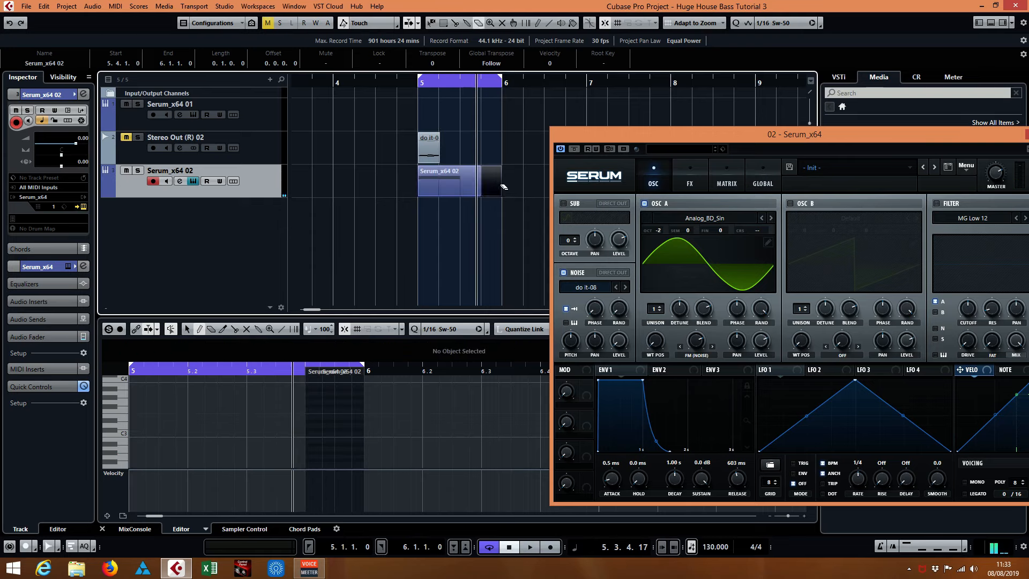
pyautogui.click(492, 186)
# Shorten envelope 1's release to 494 ms while the shortened MIDI part plays in the loop
pyautogui.click(530, 546)
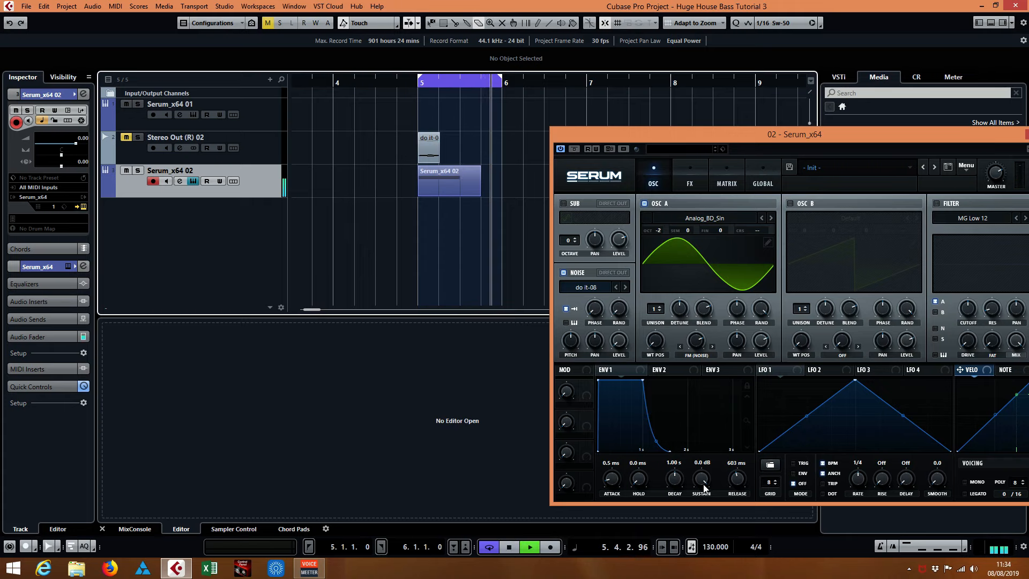
pyautogui.moveTo(737, 479); pyautogui.dragTo(742, 486)
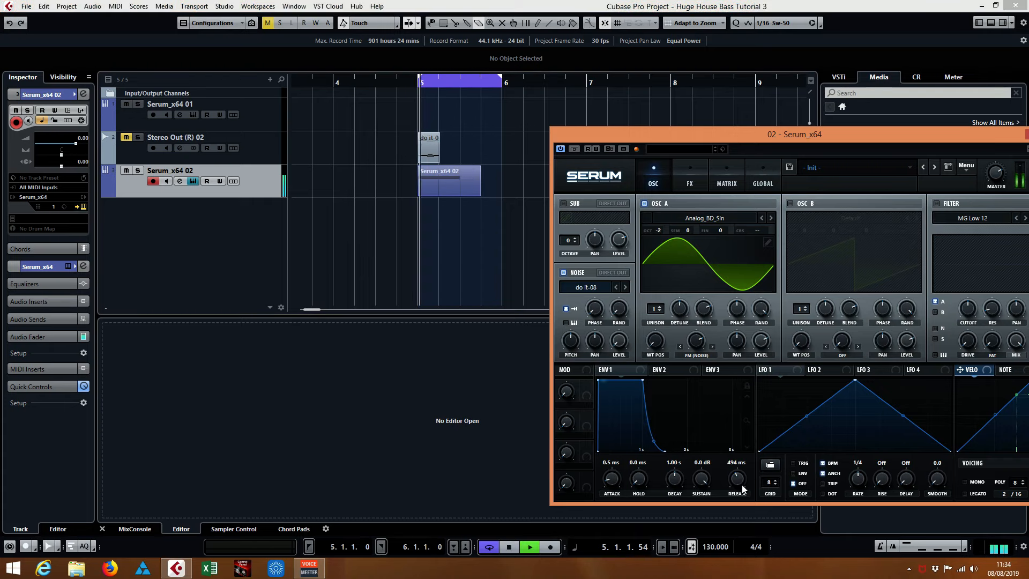
pyautogui.click(509, 547)
# Render the Serum_x64 02 part in place as separate events with the complete signal path, 16 bit, muting the source events
pyautogui.doubleClick(438, 182)
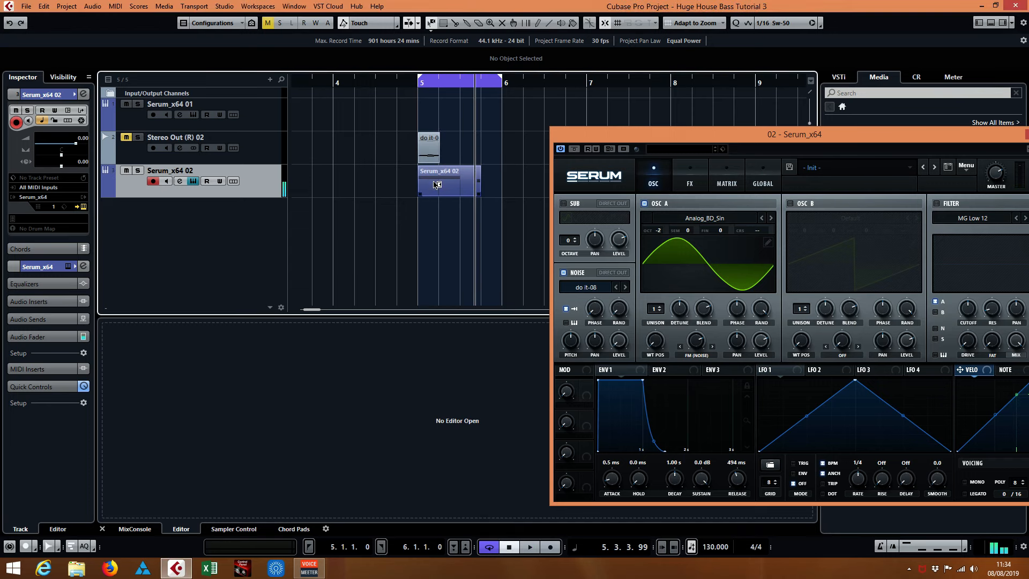
pyautogui.click(42, 6)
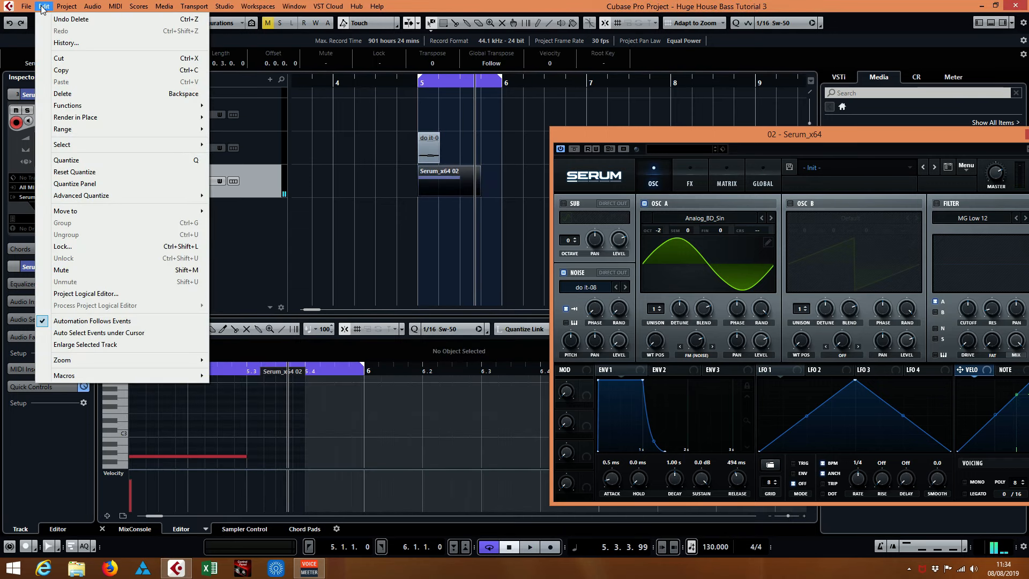
pyautogui.moveTo(75, 119)
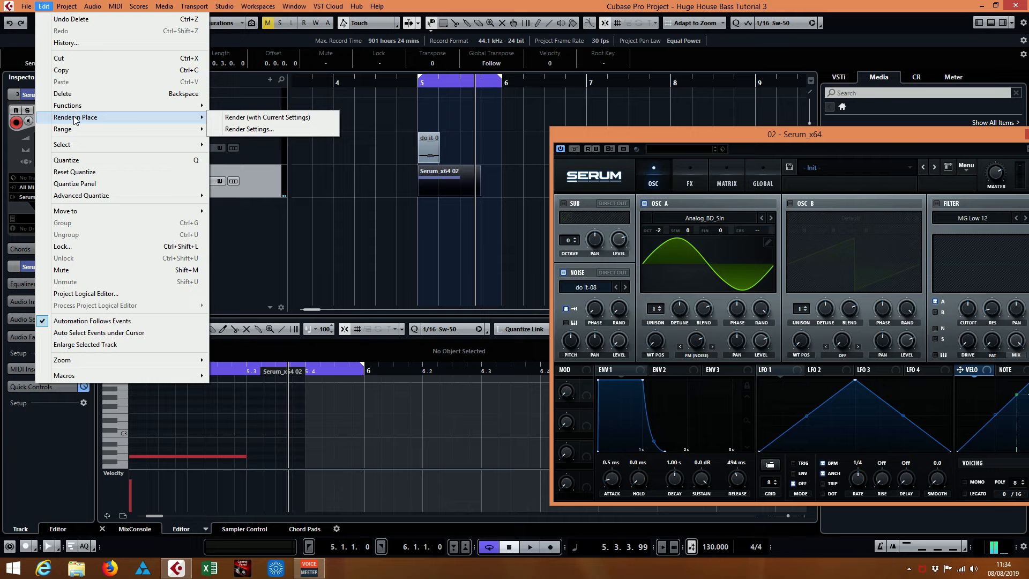
pyautogui.click(261, 130)
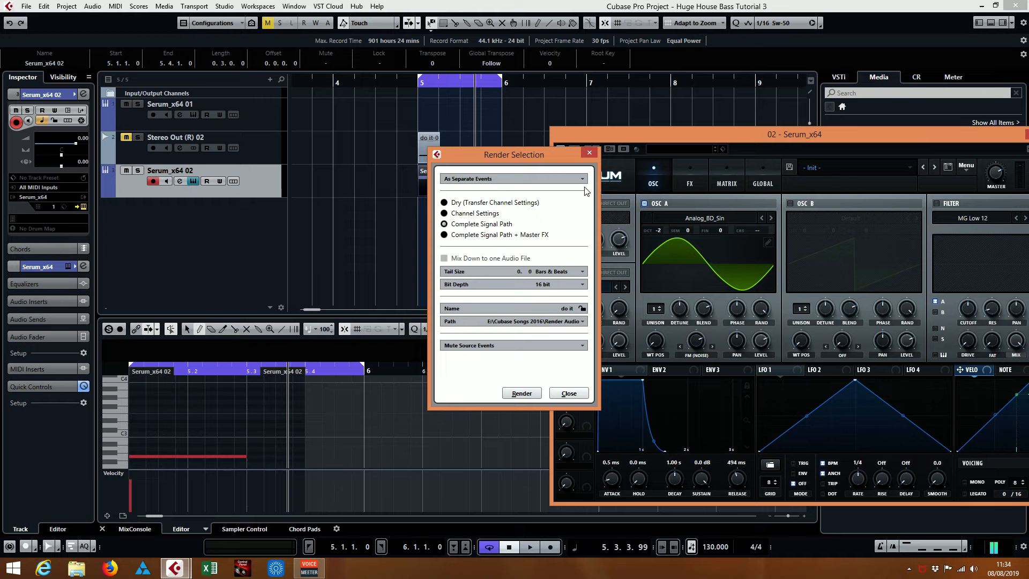
pyautogui.click(558, 286)
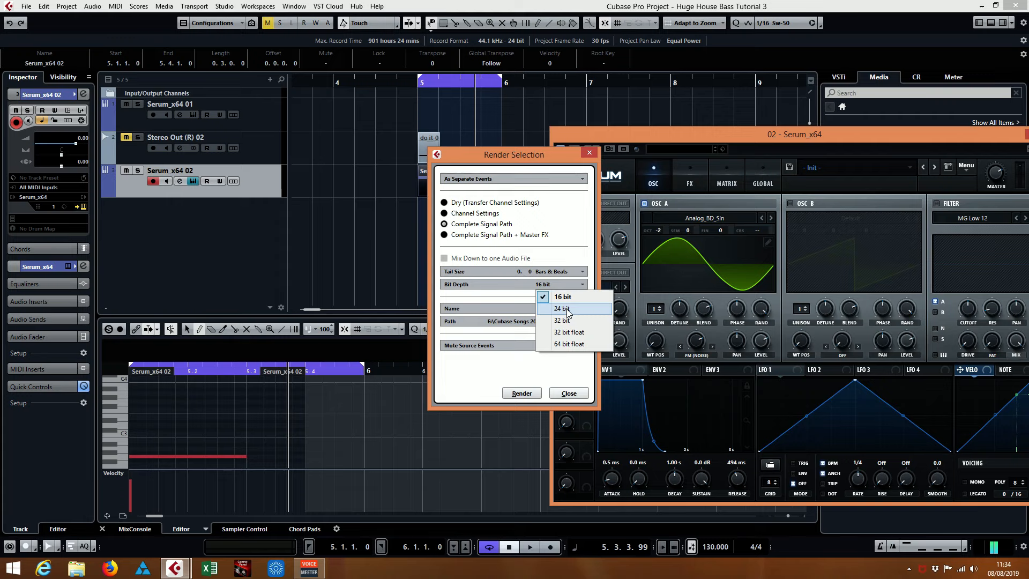
pyautogui.click(579, 254)
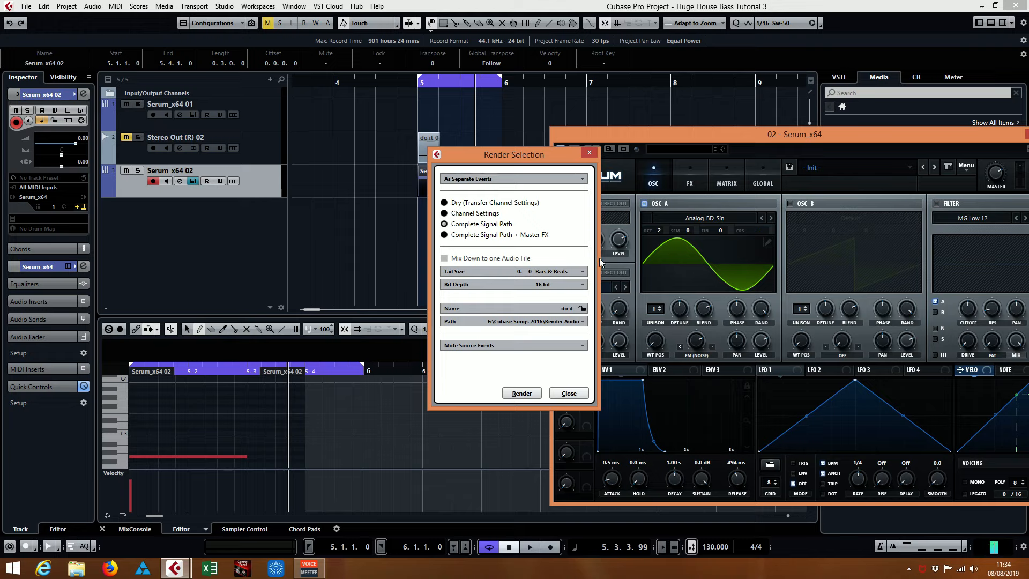
pyautogui.click(522, 393)
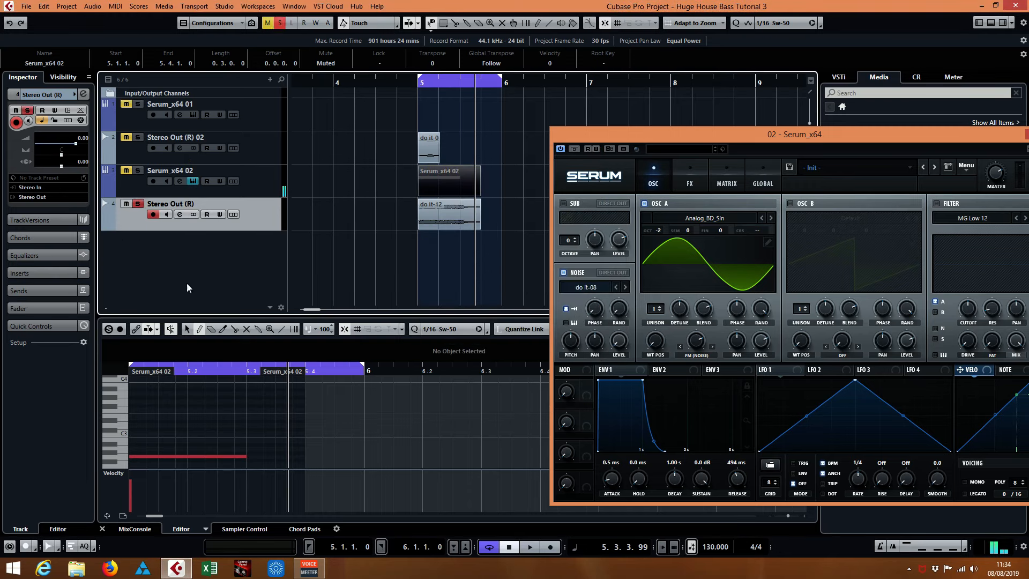
# Play the rendered do it-12 audio from the left locator at bar 5
pyautogui.click(309, 547)
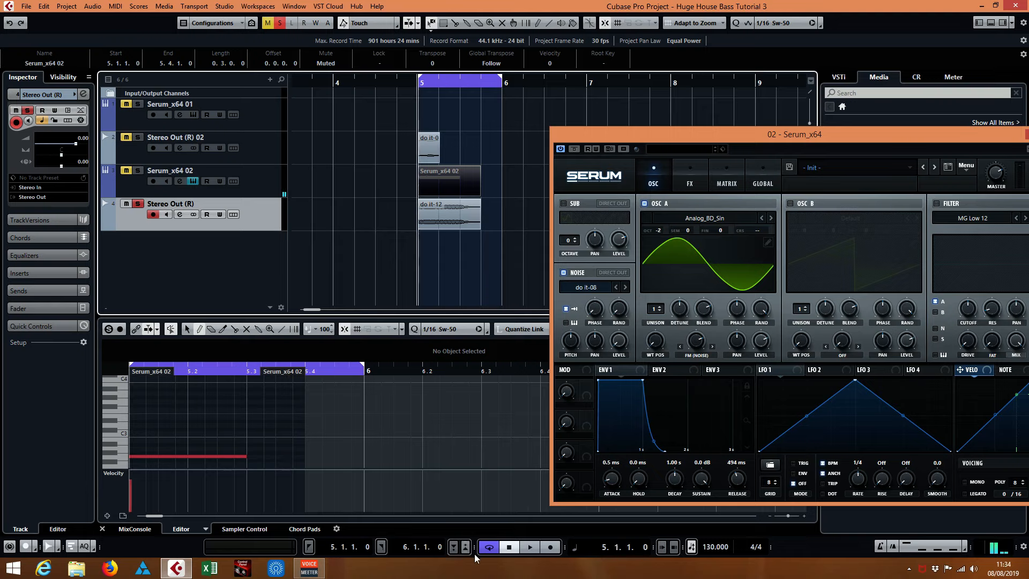
pyautogui.click(528, 548)
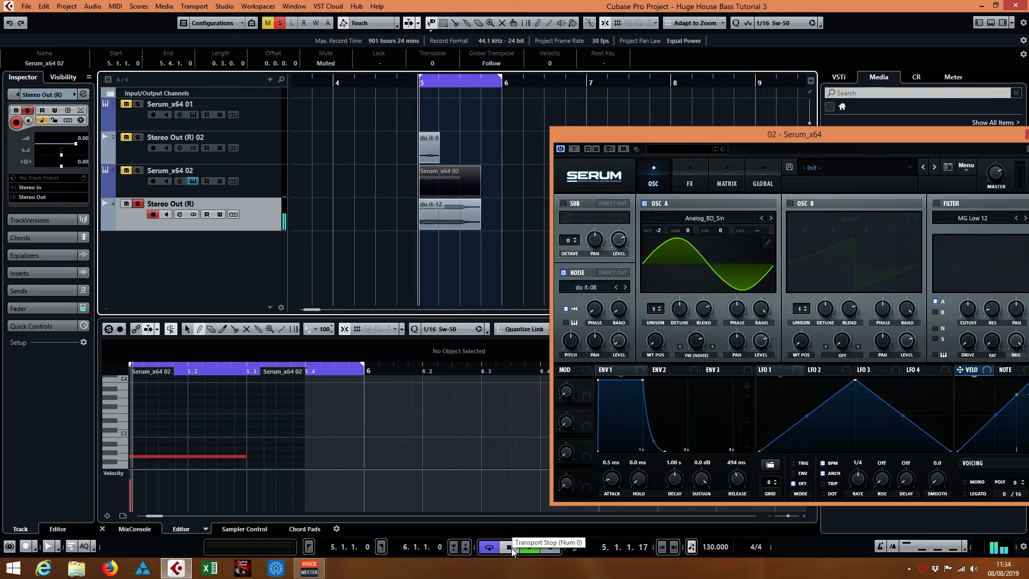
pyautogui.click(512, 549)
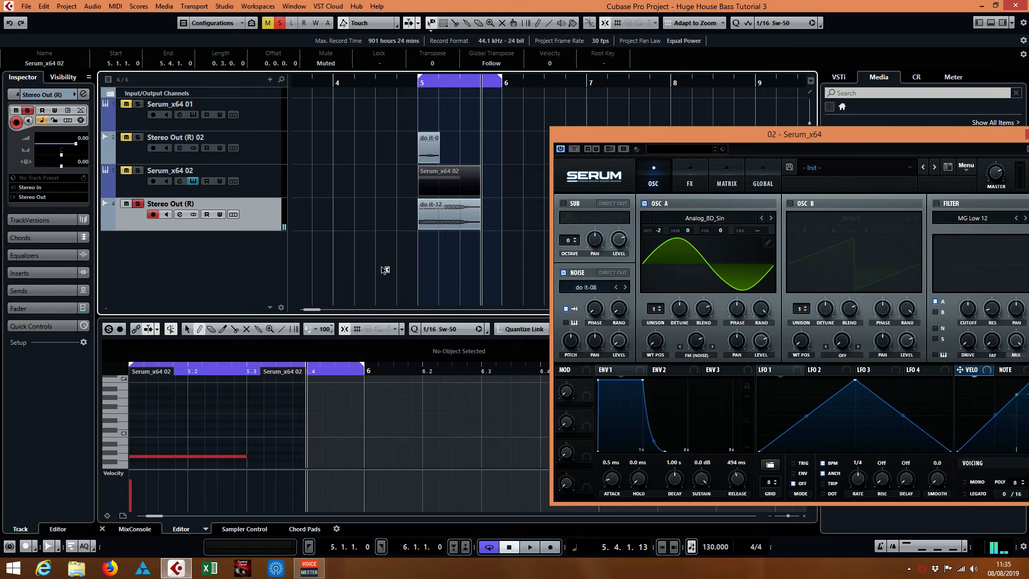
# Select the Serum_x64 02 track and audition the bass patch with live notes
pyautogui.moveTo(700, 141); pyautogui.dragTo(530, 116)
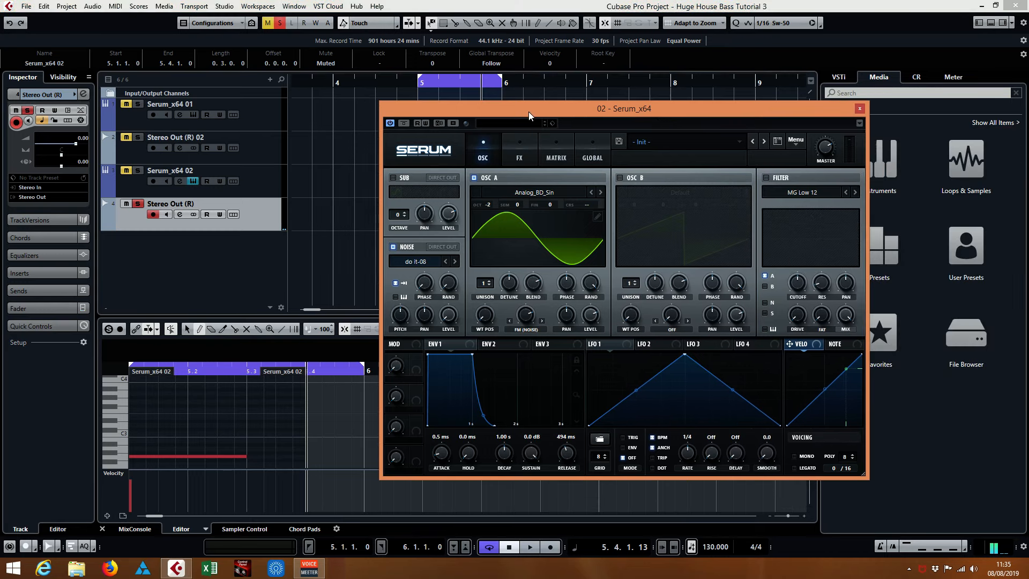
pyautogui.click(239, 189)
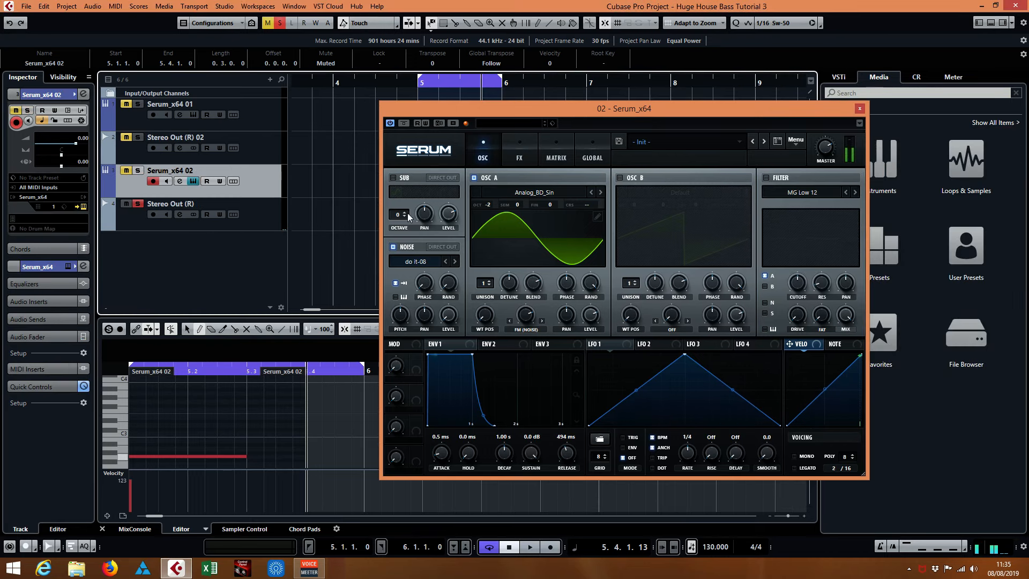
pyautogui.moveTo(525, 113); pyautogui.dragTo(681, 118)
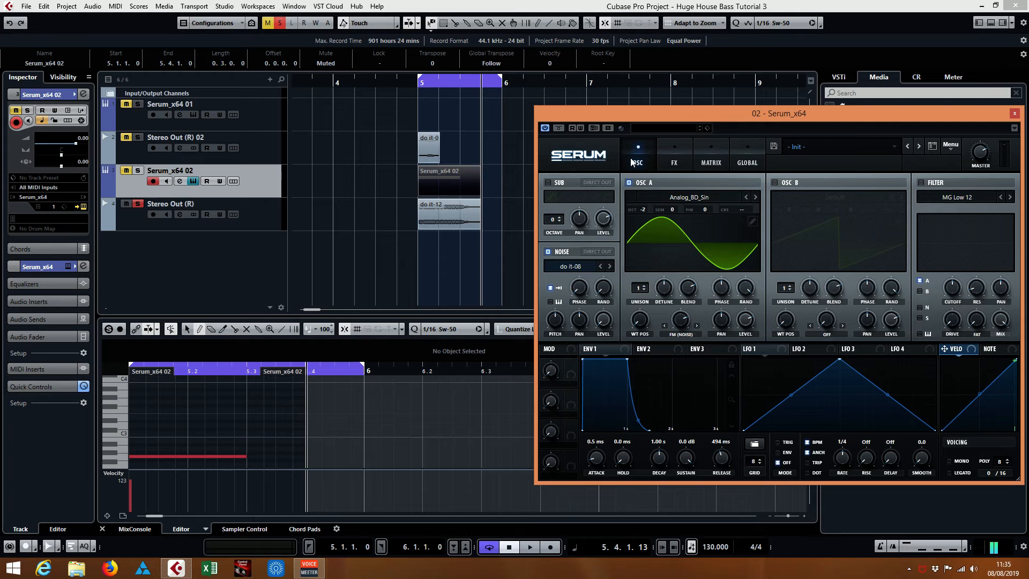
# Select the rendered Stereo Out (R) track and listen to it again from the left locator
pyautogui.click(272, 218)
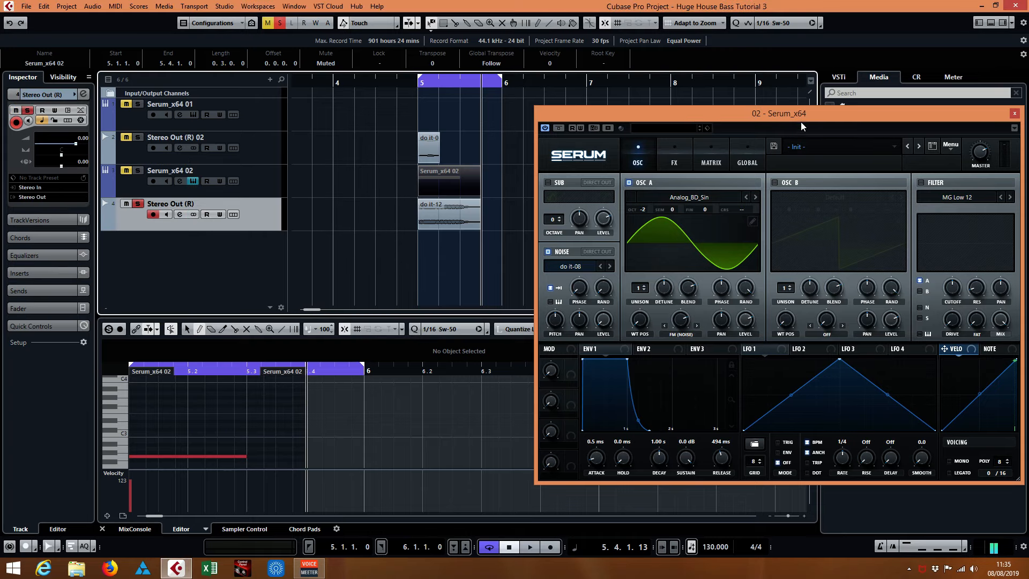
pyautogui.moveTo(803, 115); pyautogui.dragTo(777, 81)
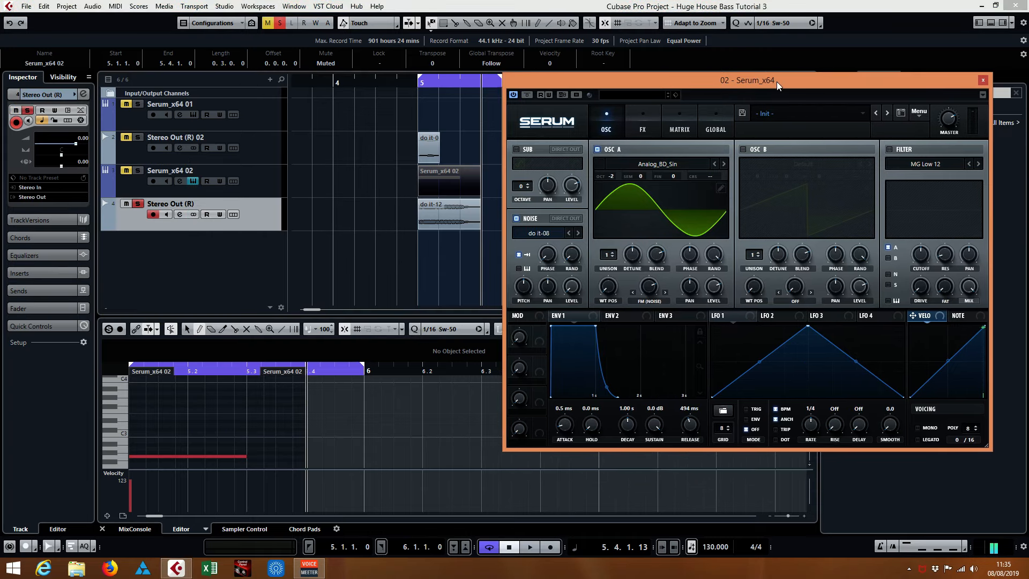
pyautogui.click(309, 546)
pyautogui.click(531, 547)
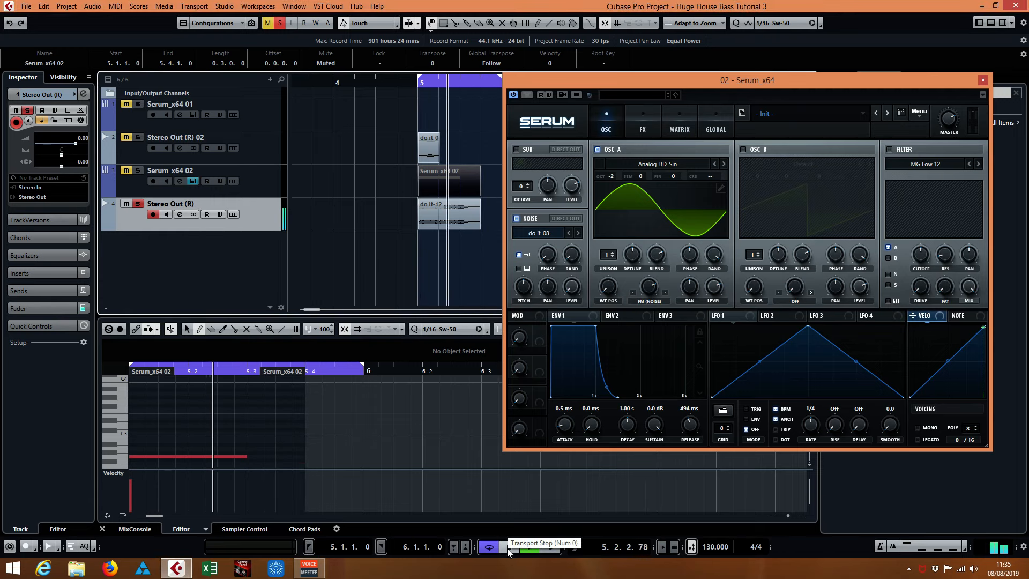
pyautogui.click(509, 547)
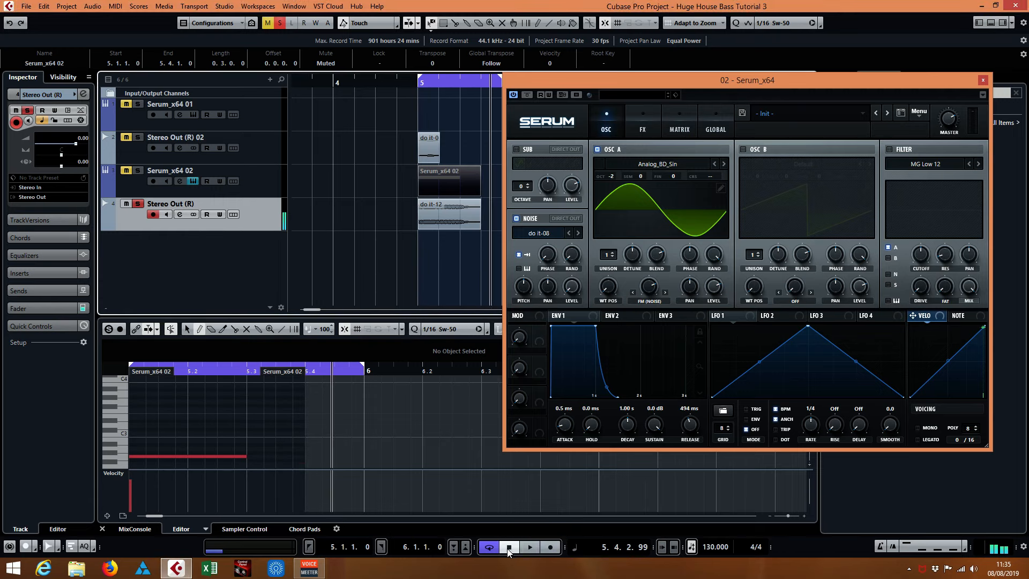
# Switch oscillator A off and oscillator B on, and import the rendered do it-12 audio into oscillator B with constant framesize (pitch avg)
pyautogui.click(598, 150)
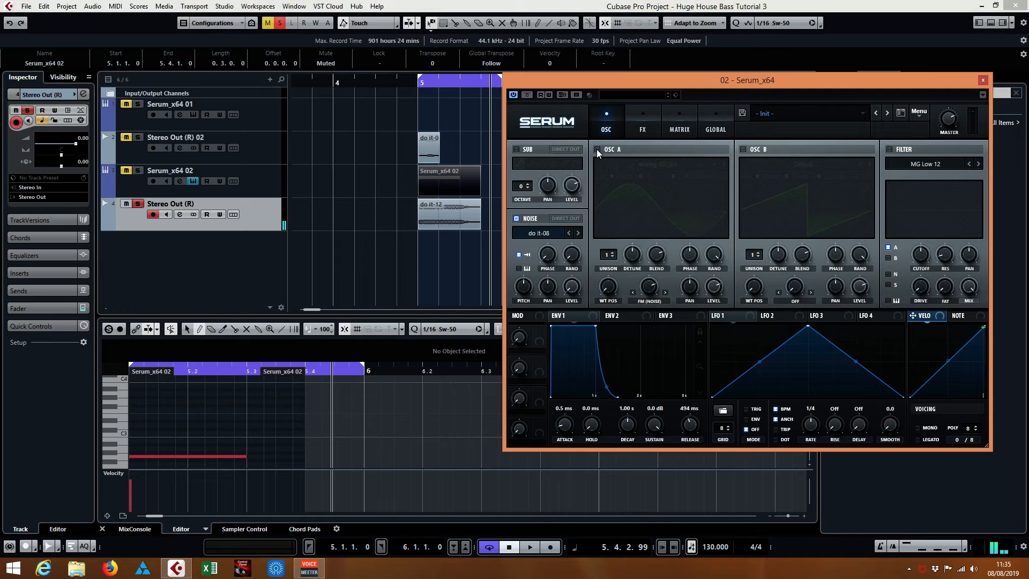
pyautogui.click(743, 149)
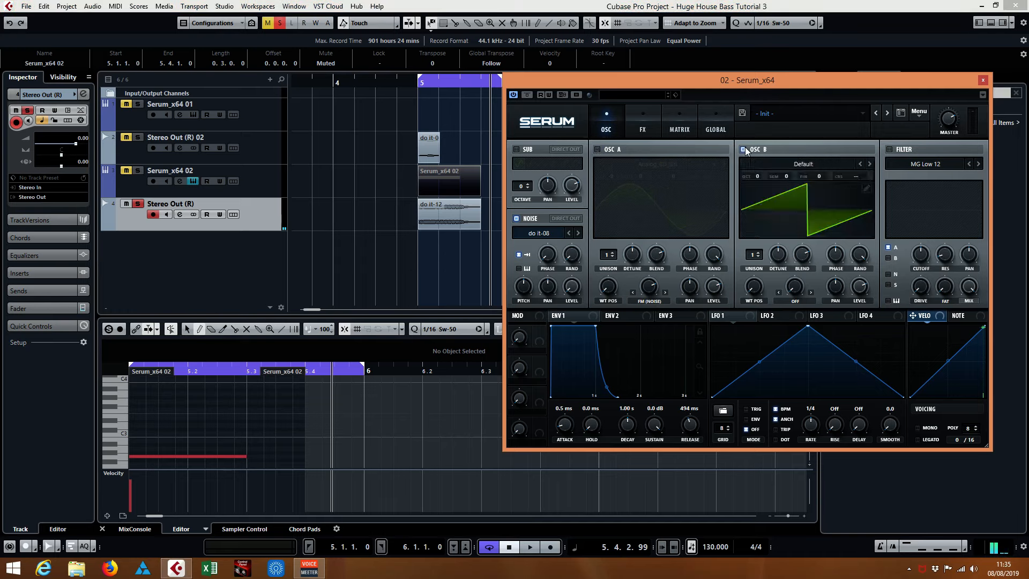
pyautogui.click(433, 218)
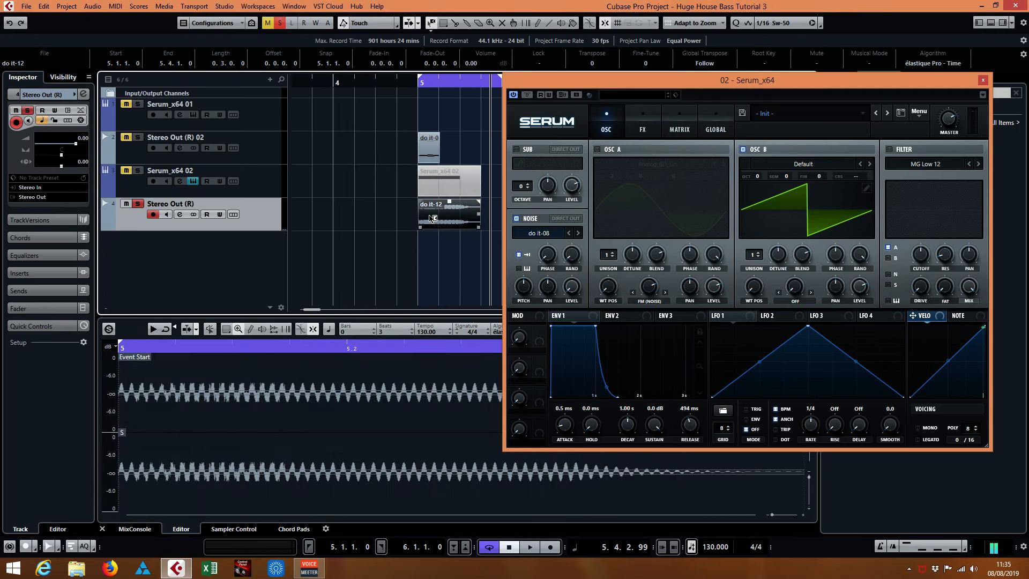
pyautogui.moveTo(433, 218); pyautogui.dragTo(787, 215)
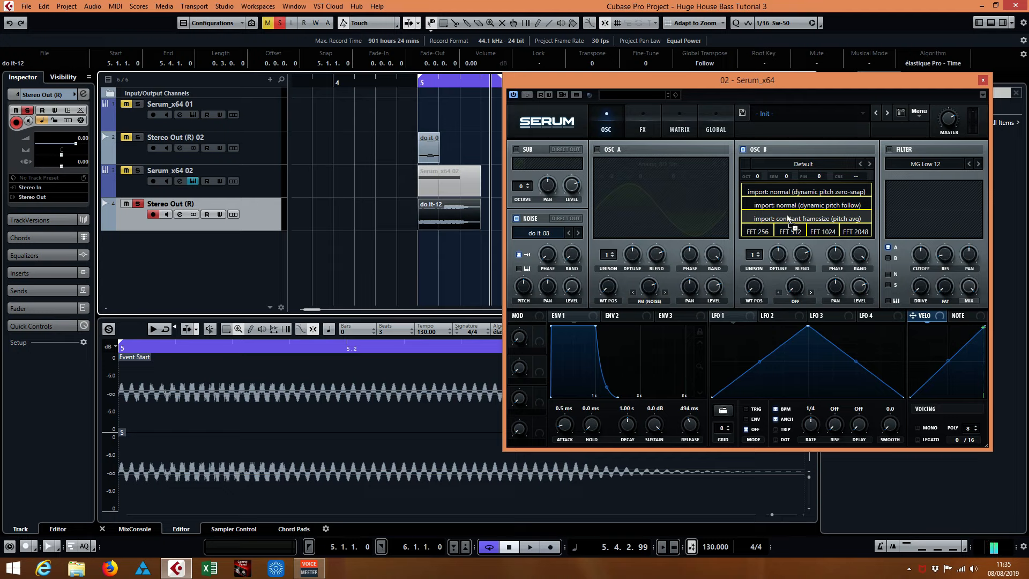
pyautogui.moveTo(788, 219); pyautogui.dragTo(826, 216)
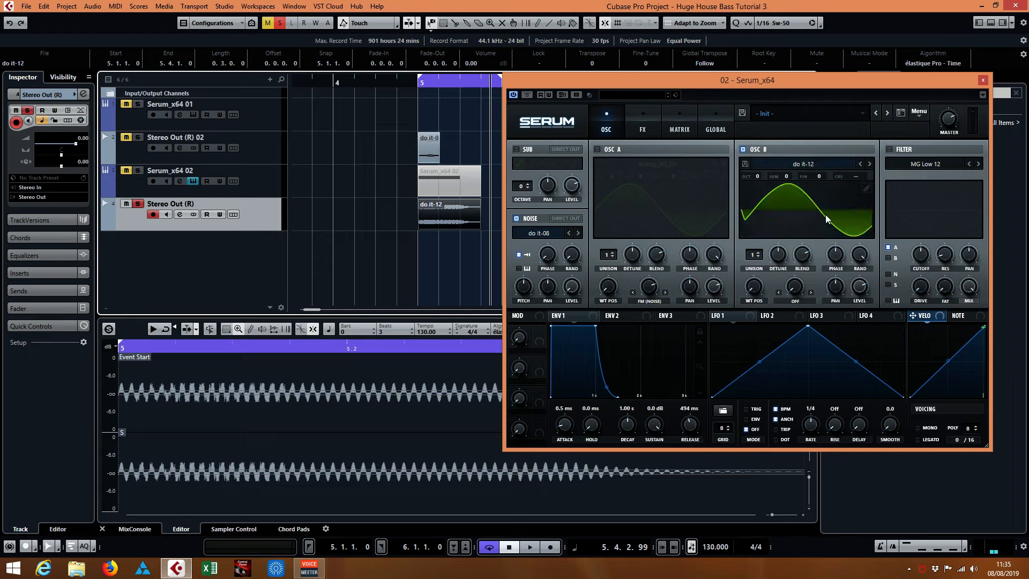
# Show oscillator B's wavetable in 3D, unsolo the rendered Stereo Out (R) track and select the Serum_x64 02 track
pyautogui.click(791, 195)
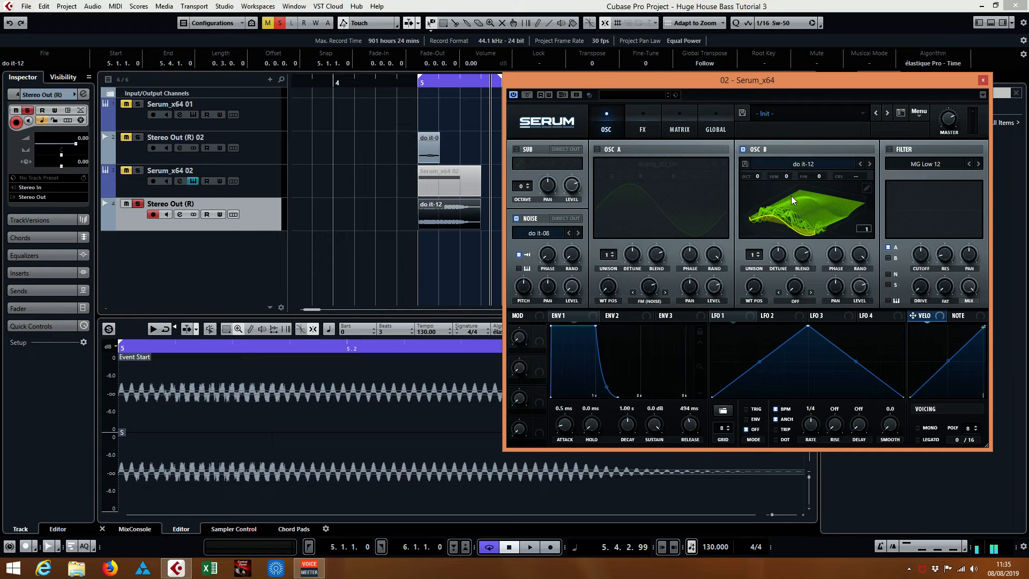
pyautogui.click(136, 205)
pyautogui.click(259, 167)
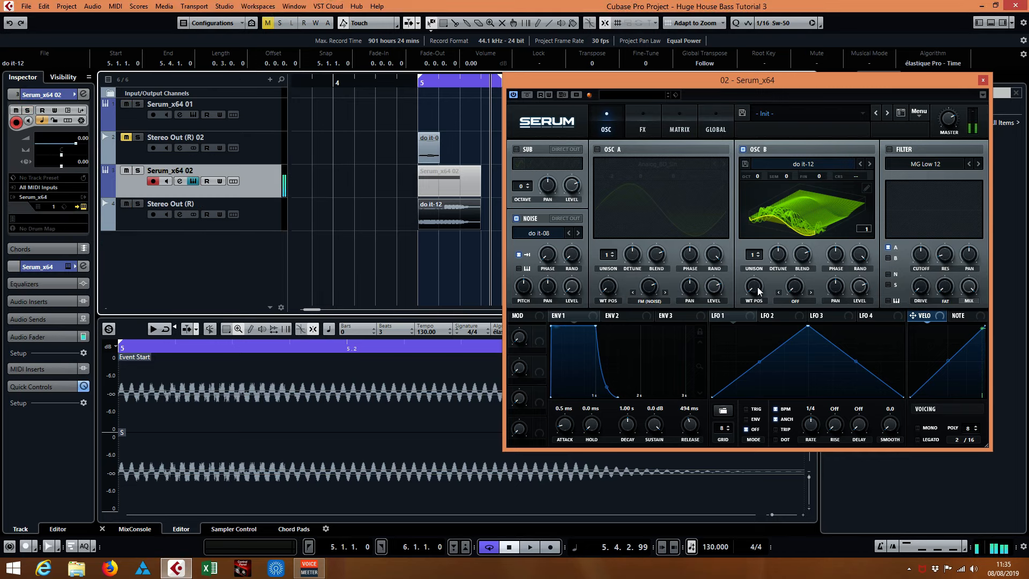
# Lower oscillator B's octave to -2 and audition notes while sweeping its wavetable position
pyautogui.moveTo(759, 291)
pyautogui.mouseDown()
pyautogui.moveTo(759, 270)
pyautogui.moveTo(759, 290)
pyautogui.mouseUp()
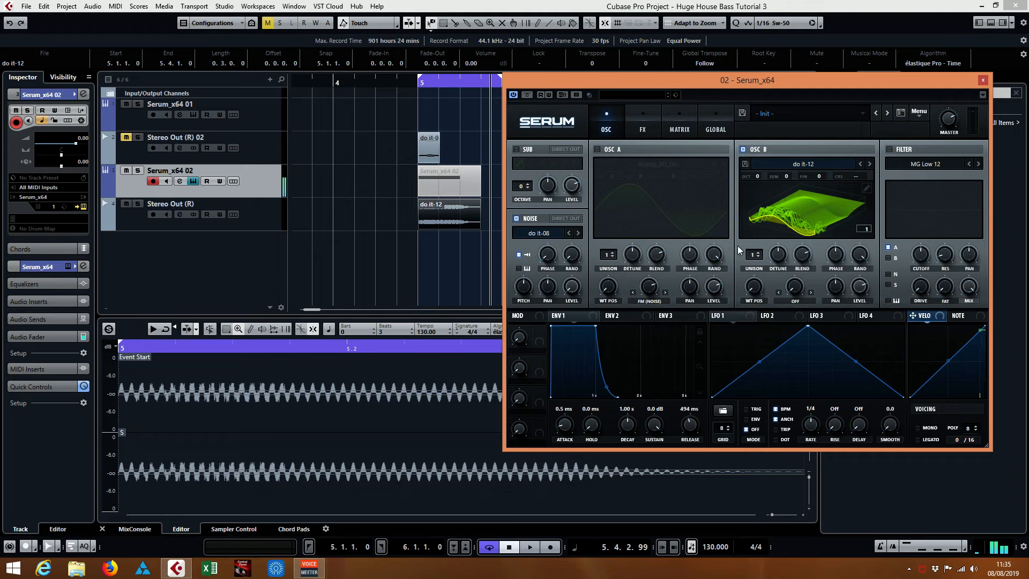
pyautogui.moveTo(760, 178)
pyautogui.moveTo(761, 198); pyautogui.dragTo(763, 279)
pyautogui.moveTo(761, 289)
pyautogui.mouseDown()
pyautogui.moveTo(764, 234)
pyautogui.moveTo(759, 309)
pyautogui.mouseUp()
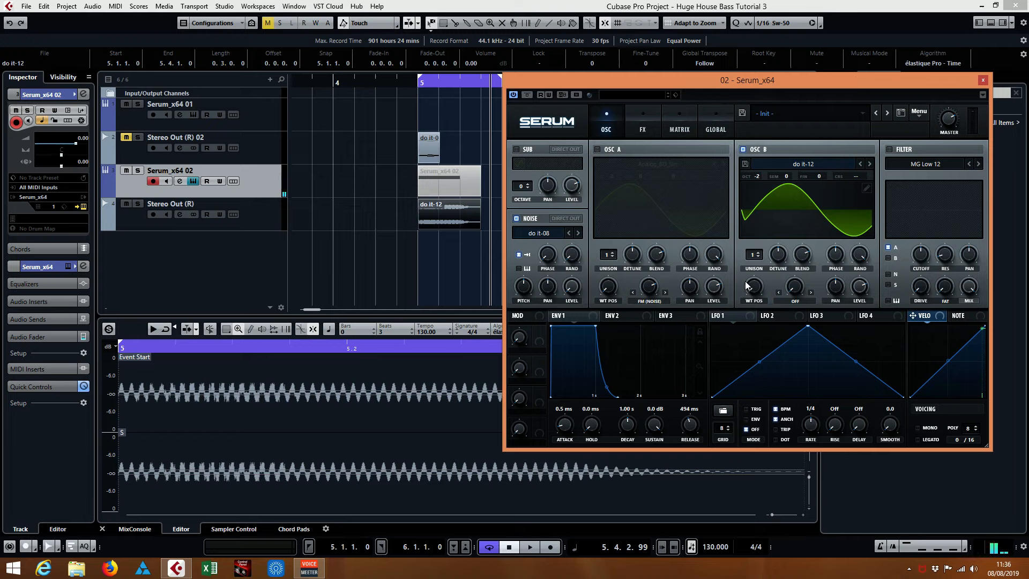
pyautogui.moveTo(746, 284); pyautogui.dragTo(768, 330)
pyautogui.moveTo(785, 94); pyautogui.dragTo(498, 123)
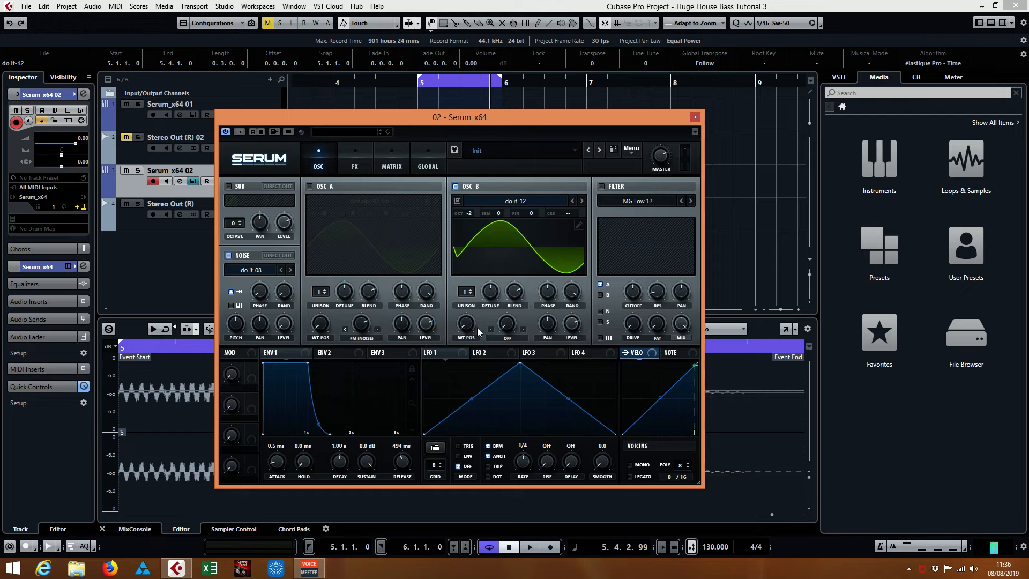
pyautogui.moveTo(478, 328); pyautogui.dragTo(509, 304)
# Open oscillator B's wavetable for editing and set the wavetable position to frame 1
pyautogui.click(578, 225)
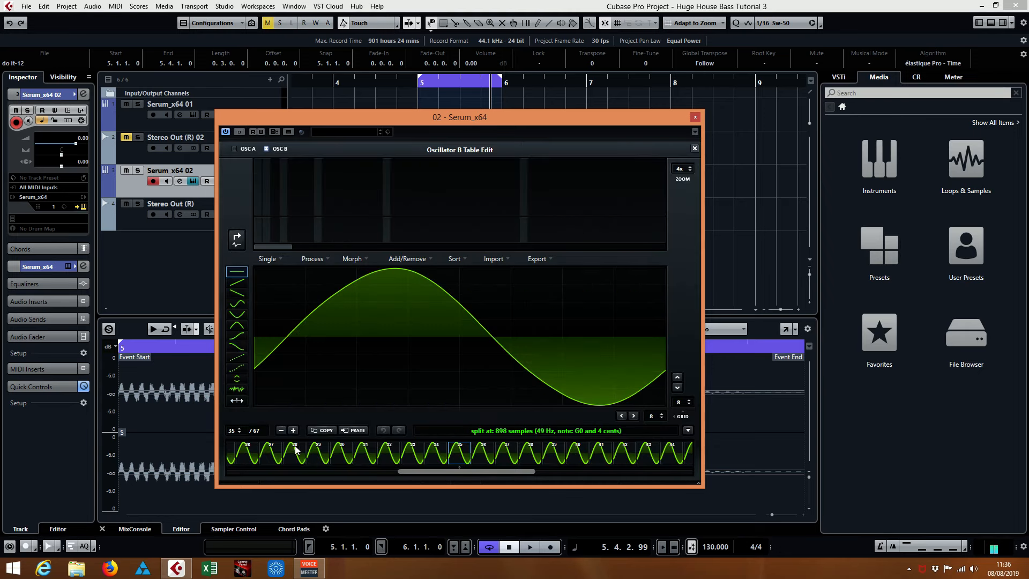
pyautogui.moveTo(421, 474); pyautogui.dragTo(251, 474)
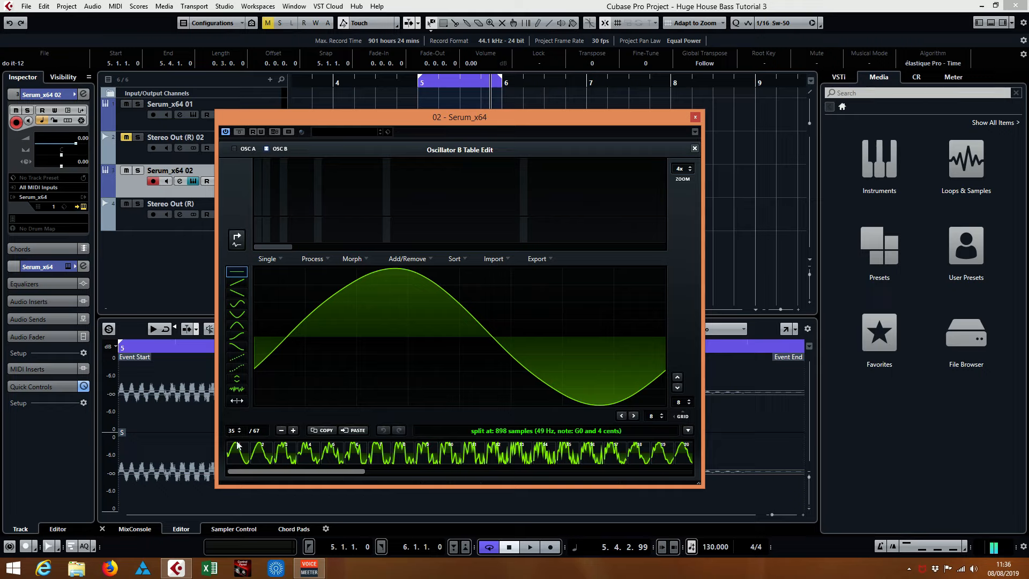
pyautogui.moveTo(232, 431); pyautogui.dragTo(325, 553)
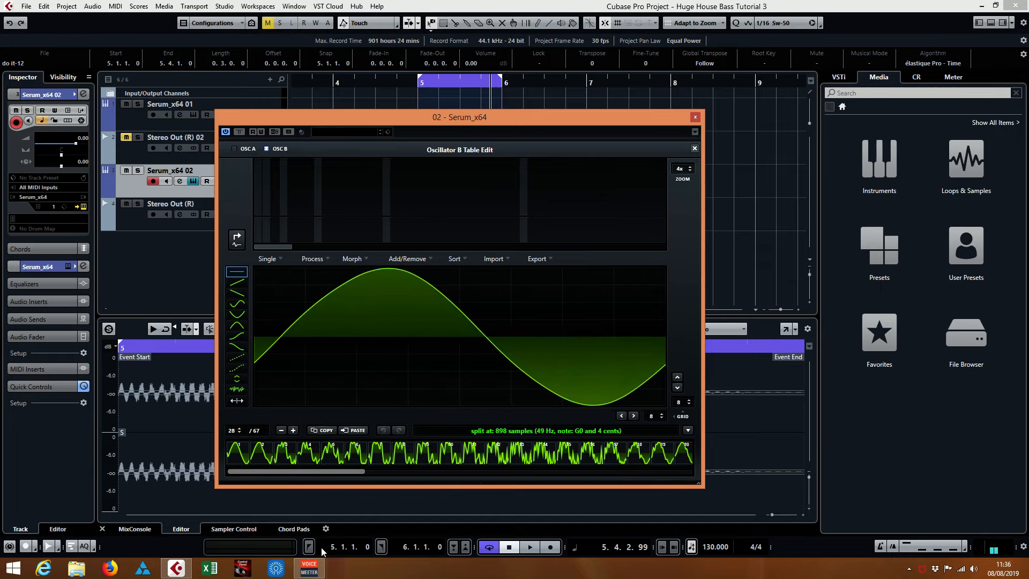
pyautogui.moveTo(441, 118); pyautogui.dragTo(542, 92)
pyautogui.moveTo(334, 410); pyautogui.dragTo(344, 468)
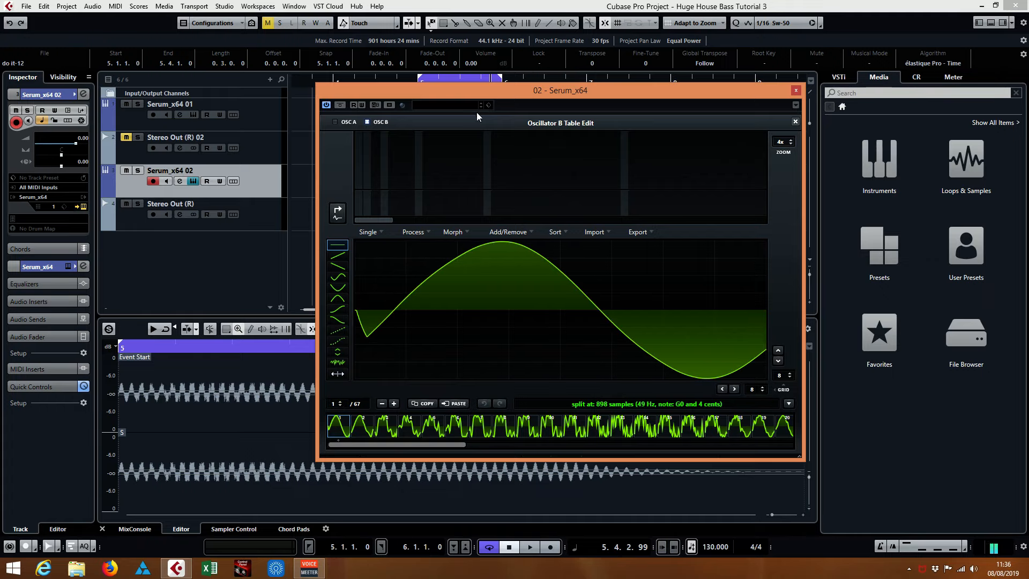
pyautogui.moveTo(493, 93); pyautogui.dragTo(644, 65)
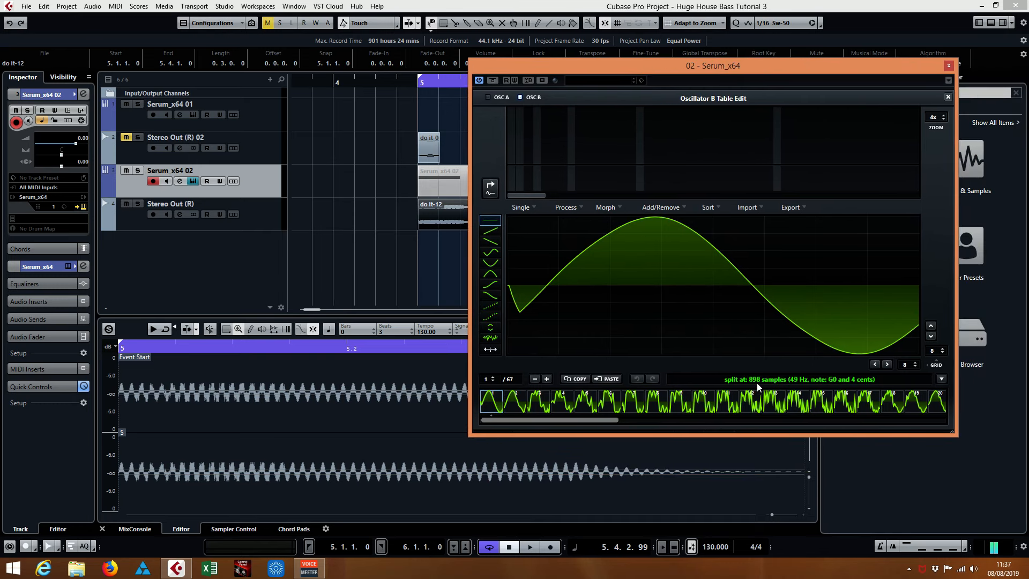
# Try re-importing the do it-12 audio into oscillator B's table with a split of 905 samples
pyautogui.click(778, 379)
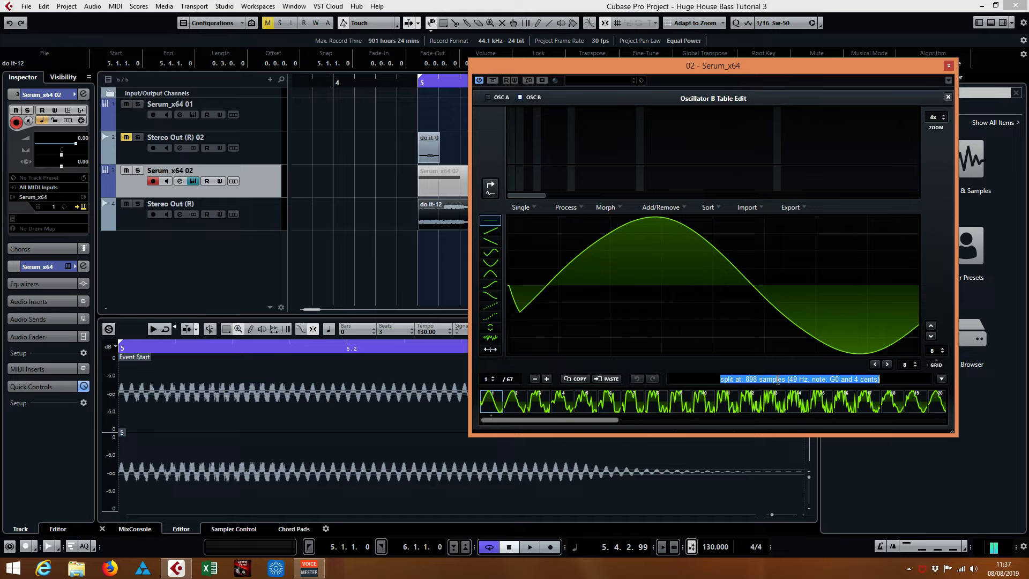
pyautogui.write('9')
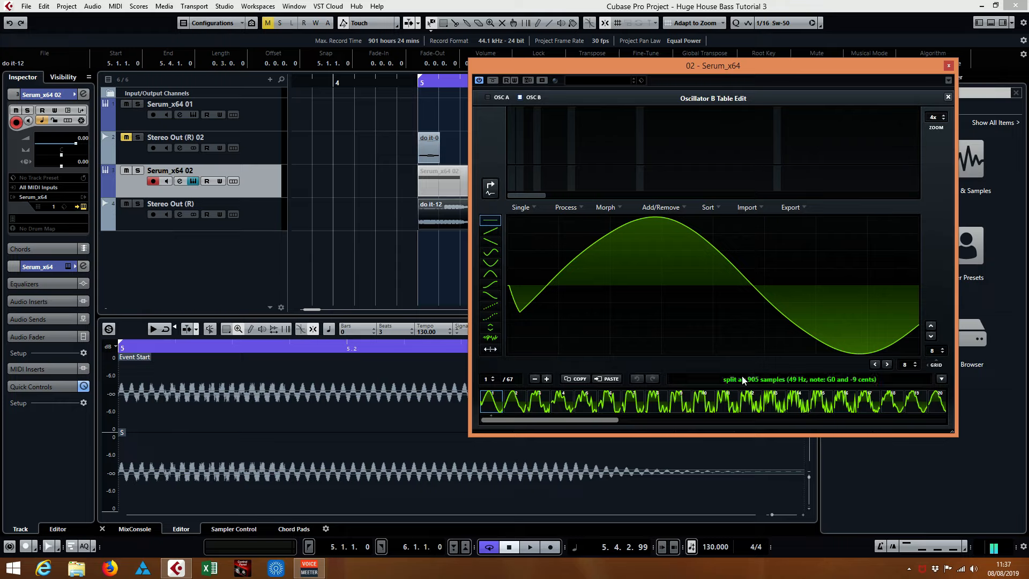
pyautogui.click(414, 218)
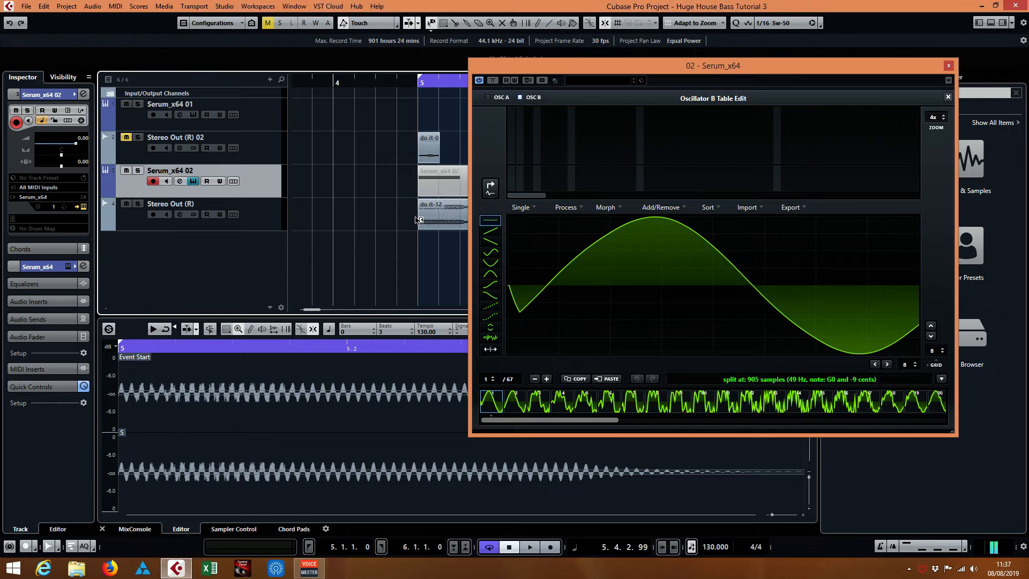
pyautogui.click(450, 208)
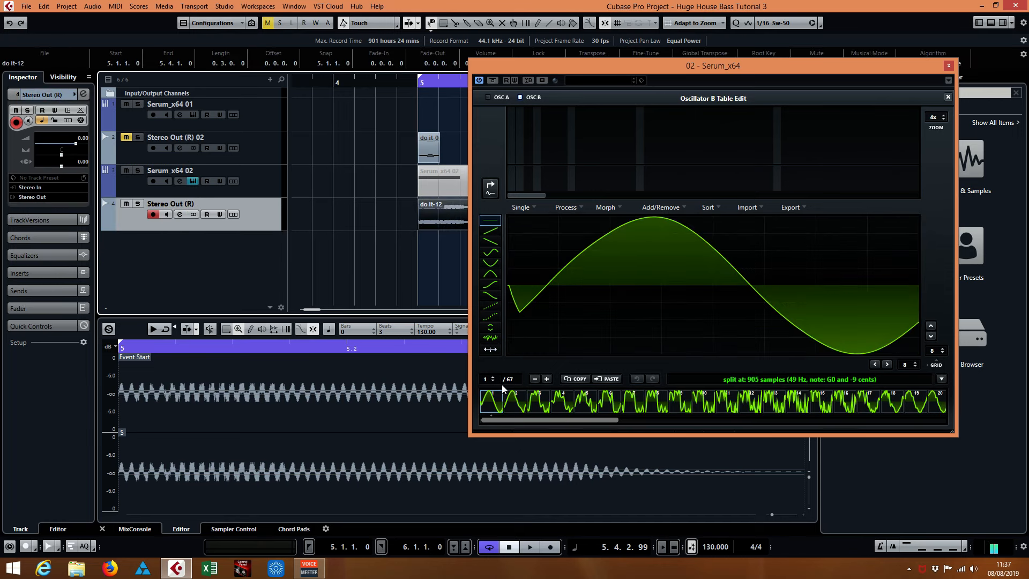
pyautogui.moveTo(492, 375); pyautogui.dragTo(515, 424)
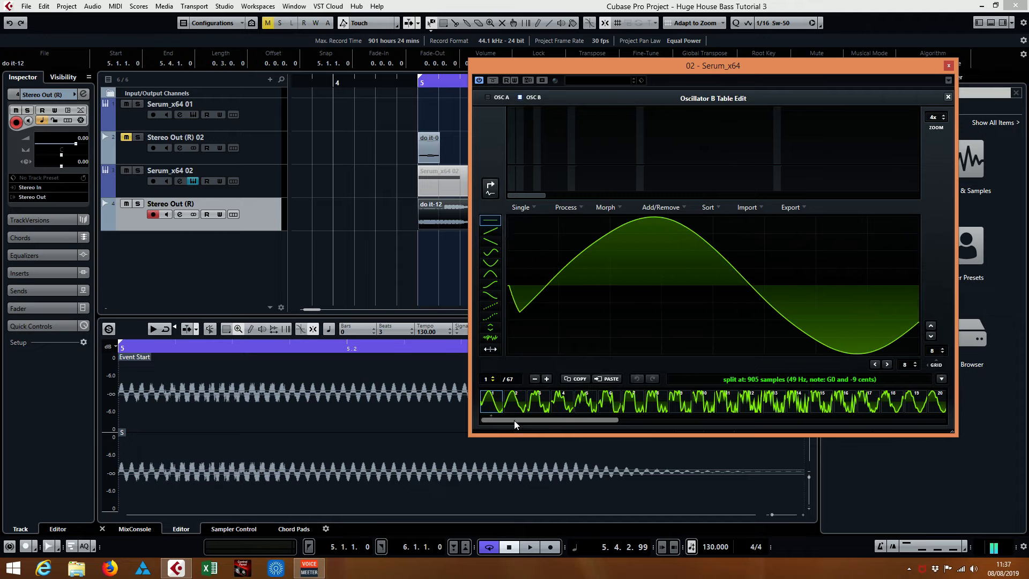
# Set the table's split to 900 samples and re-import the do it-12 audio into oscillator B's table
pyautogui.click(758, 381)
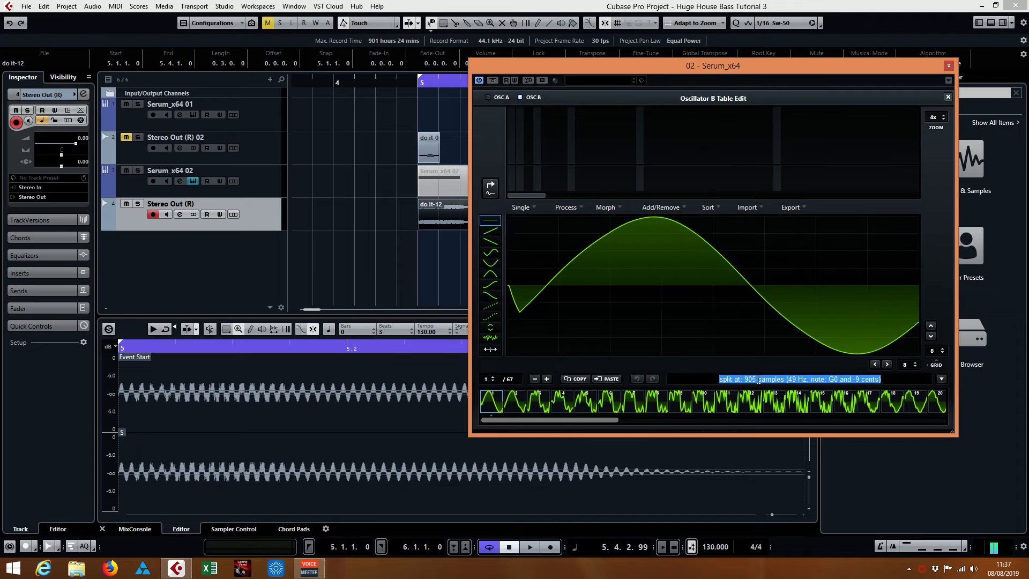
pyautogui.write('900')
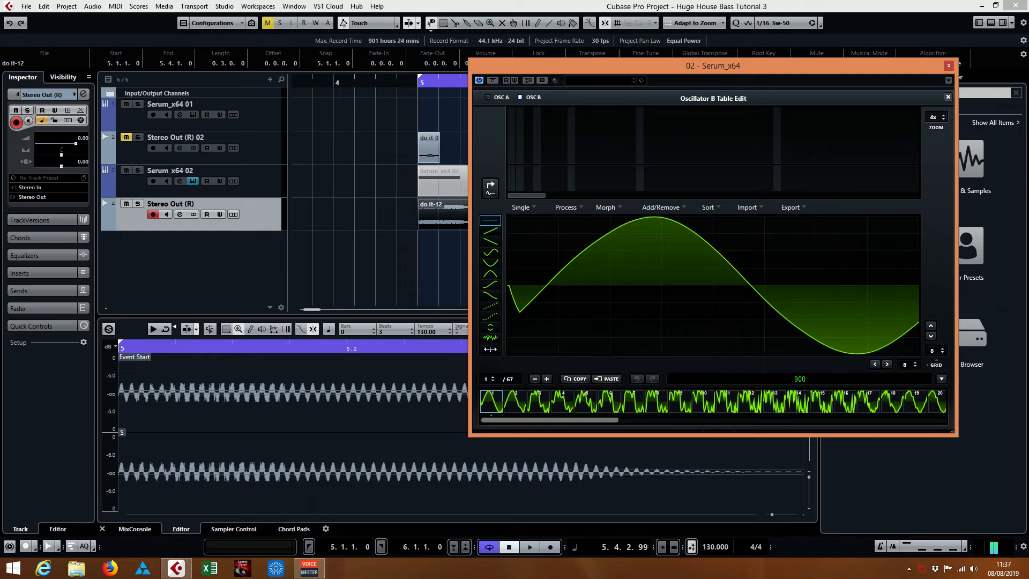
pyautogui.press('Return')
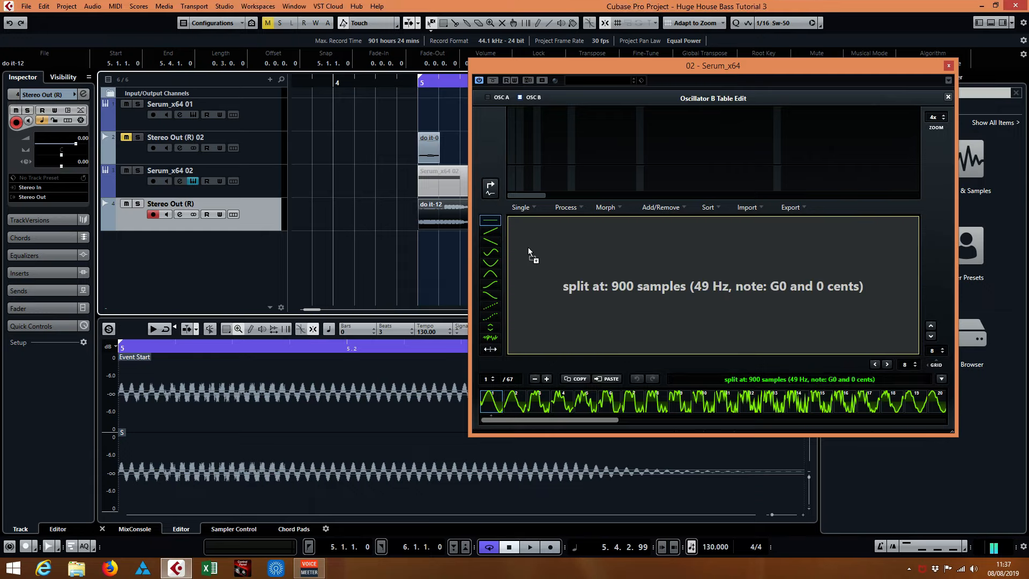
pyautogui.moveTo(494, 378); pyautogui.dragTo(512, 252)
# Inspect the re-imported table from end to end and examine the waveforms of its first few frames
pyautogui.moveTo(603, 421); pyautogui.dragTo(953, 423)
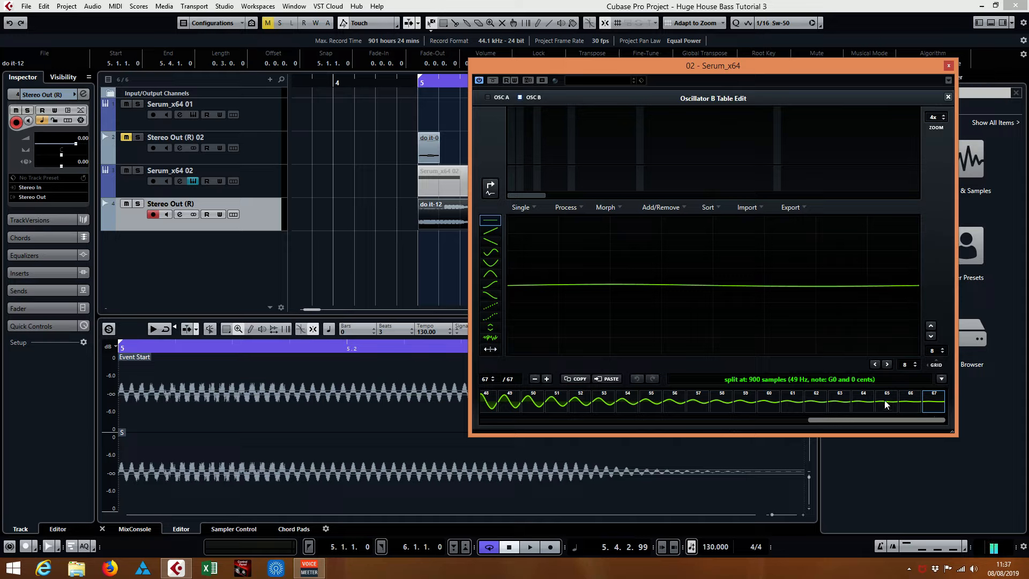
pyautogui.moveTo(896, 421); pyautogui.dragTo(530, 418)
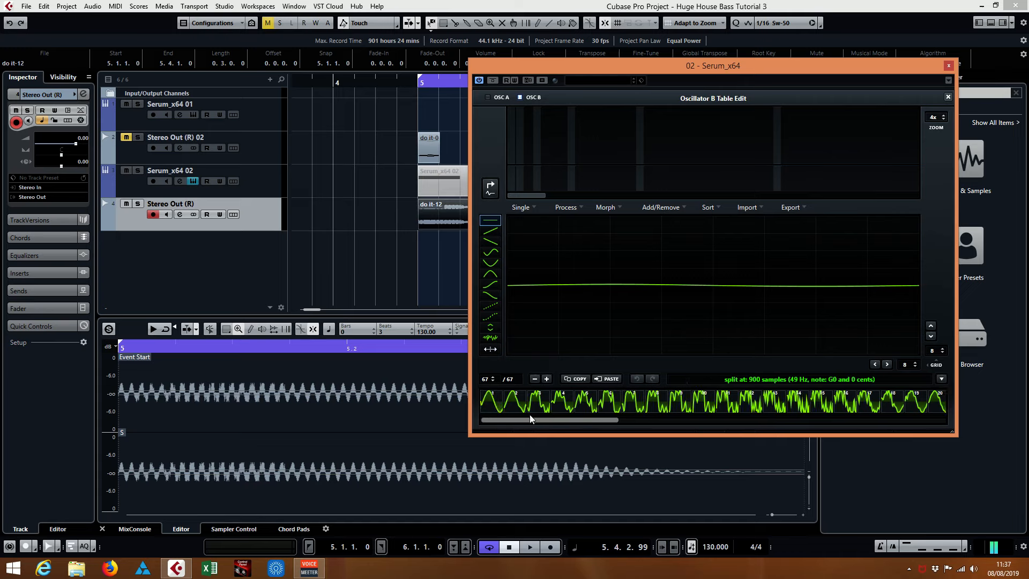
pyautogui.click(493, 403)
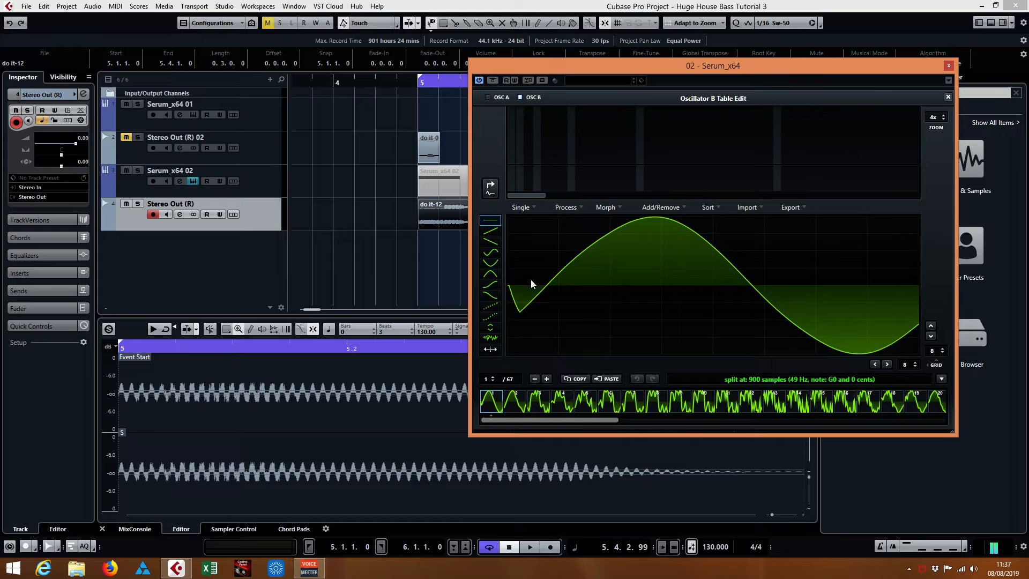
pyautogui.click(514, 403)
pyautogui.click(537, 403)
pyautogui.click(556, 404)
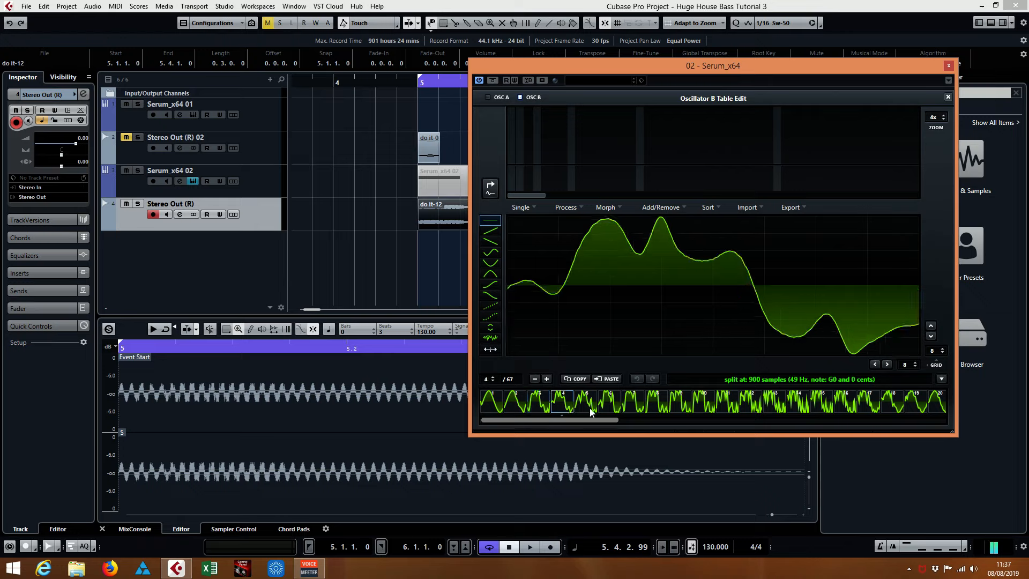
pyautogui.click(589, 407)
pyautogui.click(508, 406)
# Remove frame 1 from oscillator B's wavetable and close the table editor
pyautogui.click(485, 403)
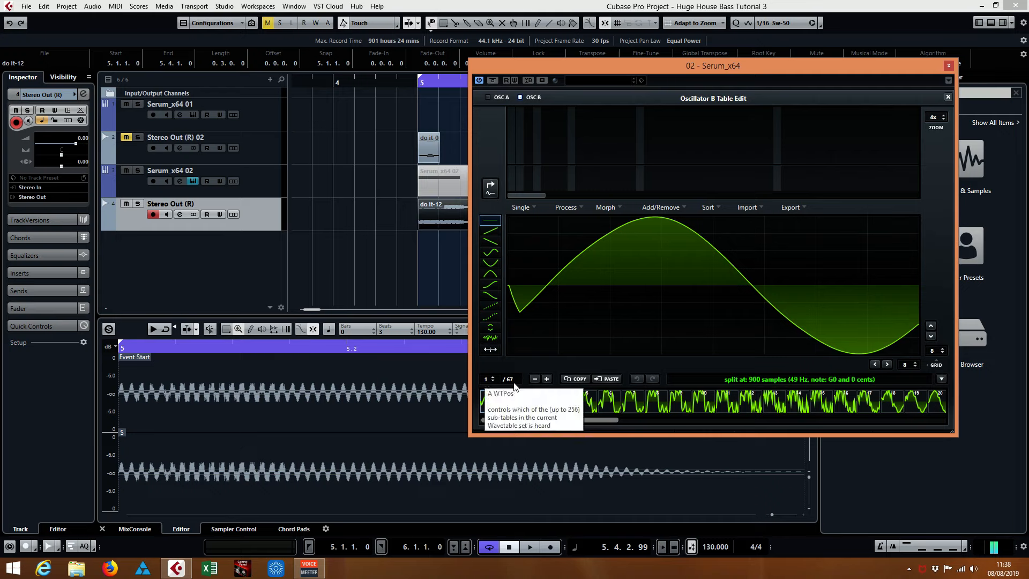
pyautogui.click(534, 379)
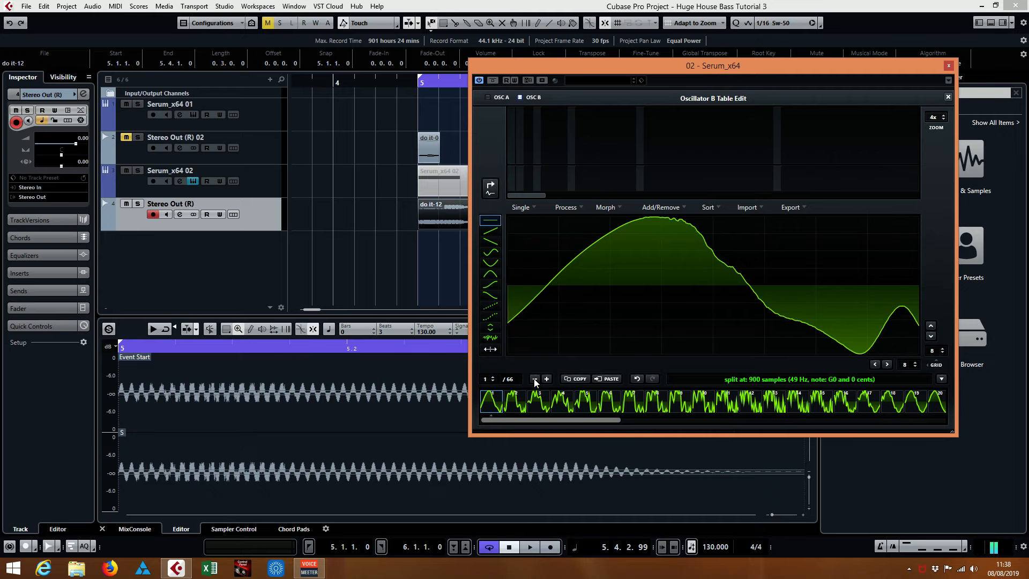
pyautogui.click(948, 97)
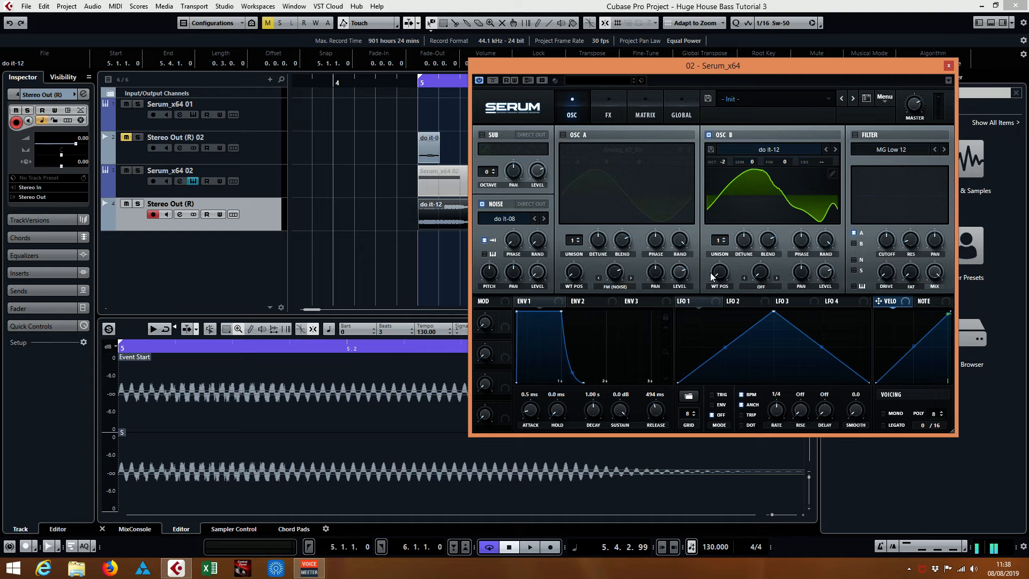
# Shape LFO 1 as a rising ramp in envelope mode at rate 1/2 and assign it to oscillator B's wavetable position
pyautogui.moveTo(723, 273); pyautogui.dragTo(716, 352)
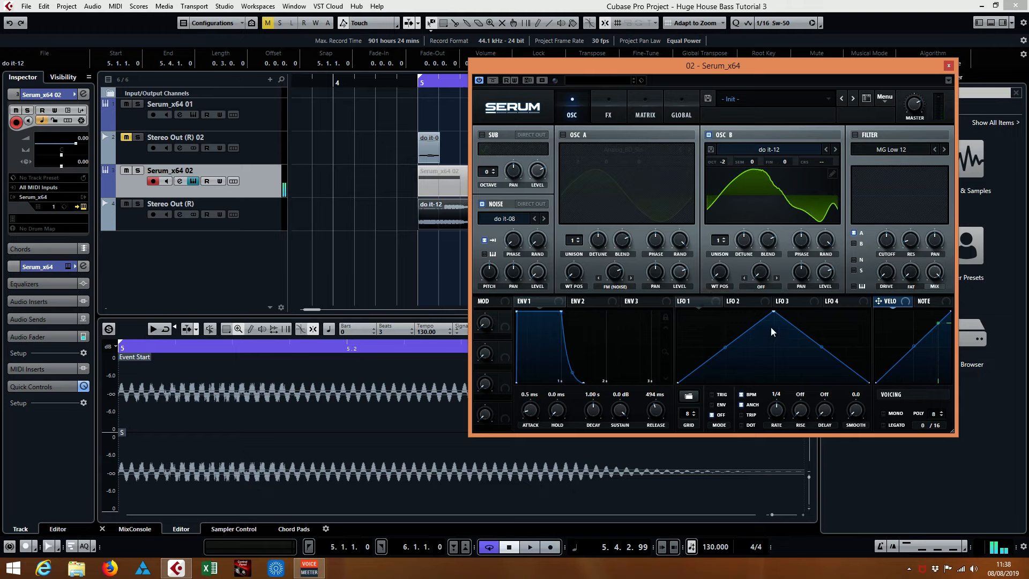
pyautogui.moveTo(774, 312); pyautogui.dragTo(867, 288)
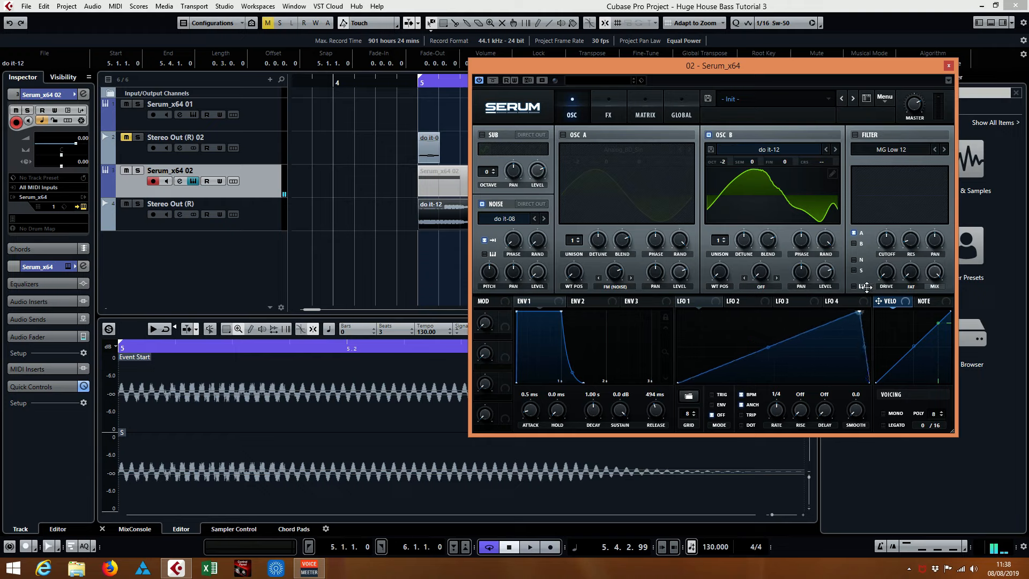
pyautogui.moveTo(725, 274); pyautogui.dragTo(725, 358)
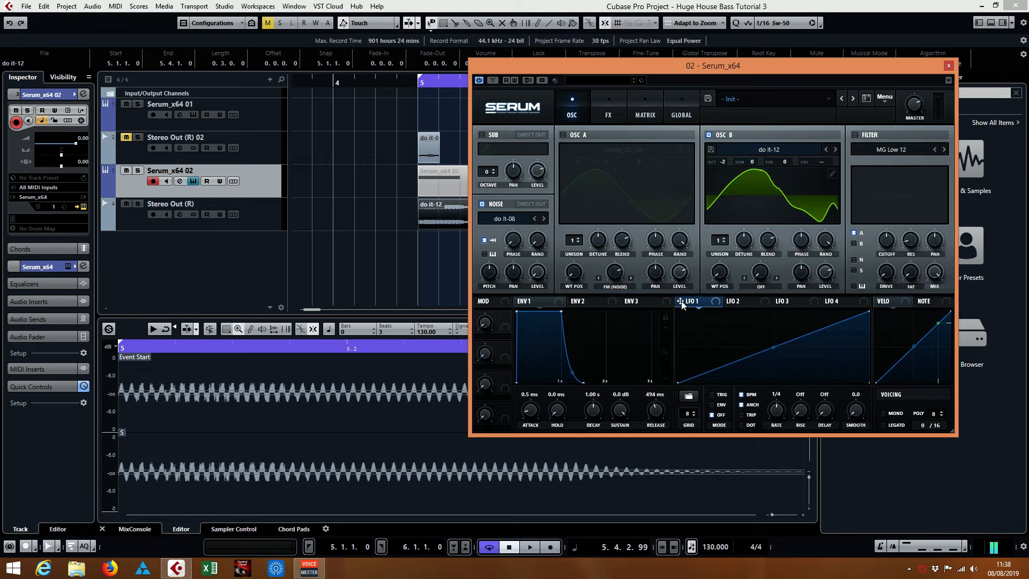
pyautogui.moveTo(680, 301); pyautogui.dragTo(720, 273)
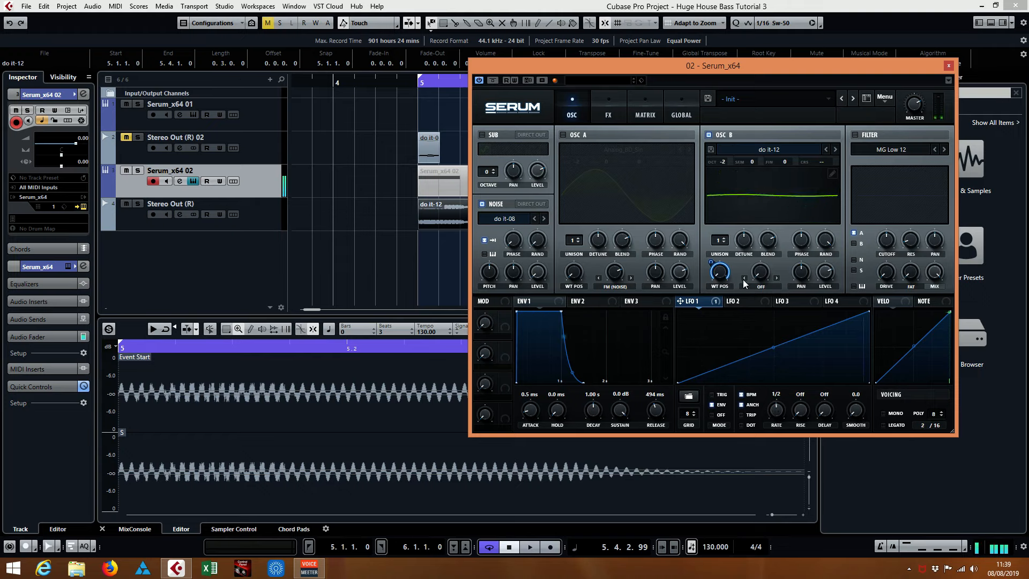
# Turn oscillator A back on alongside oscillator B
pyautogui.click(563, 135)
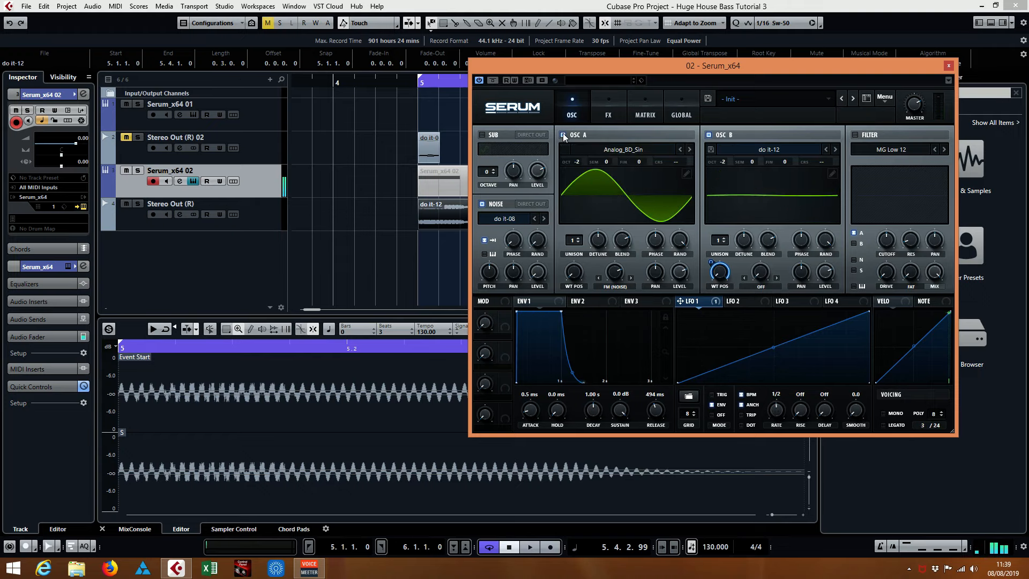
# Compare the patch with each oscillator switched off in turn, leaving oscillator A off and oscillator B on
pyautogui.click(710, 134)
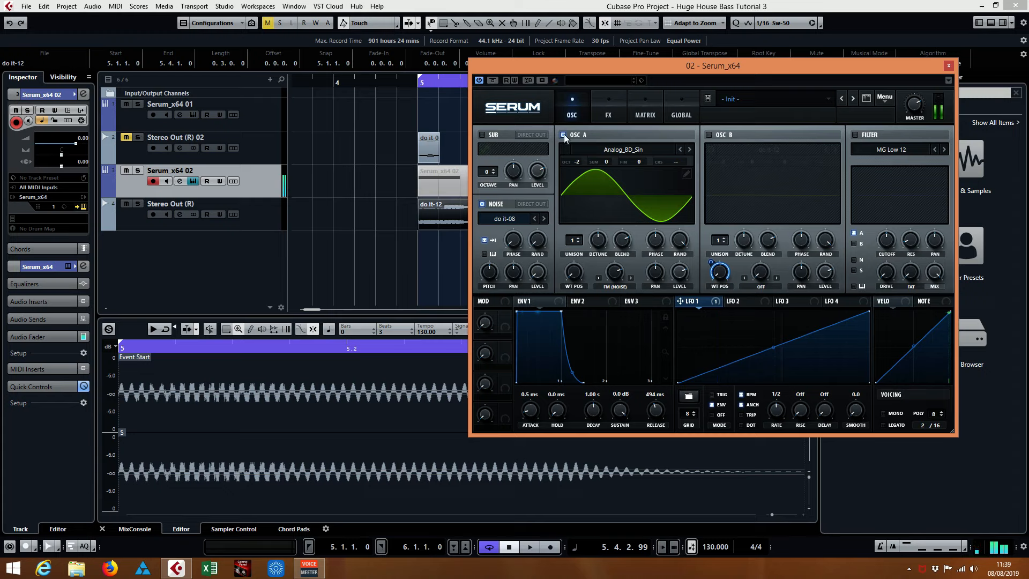
pyautogui.click(709, 134)
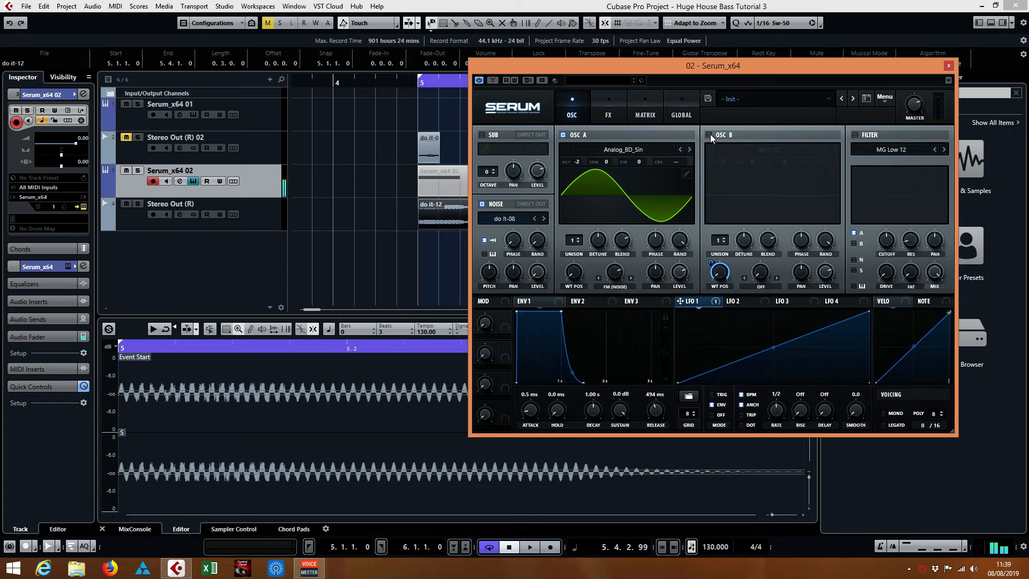
pyautogui.click(563, 135)
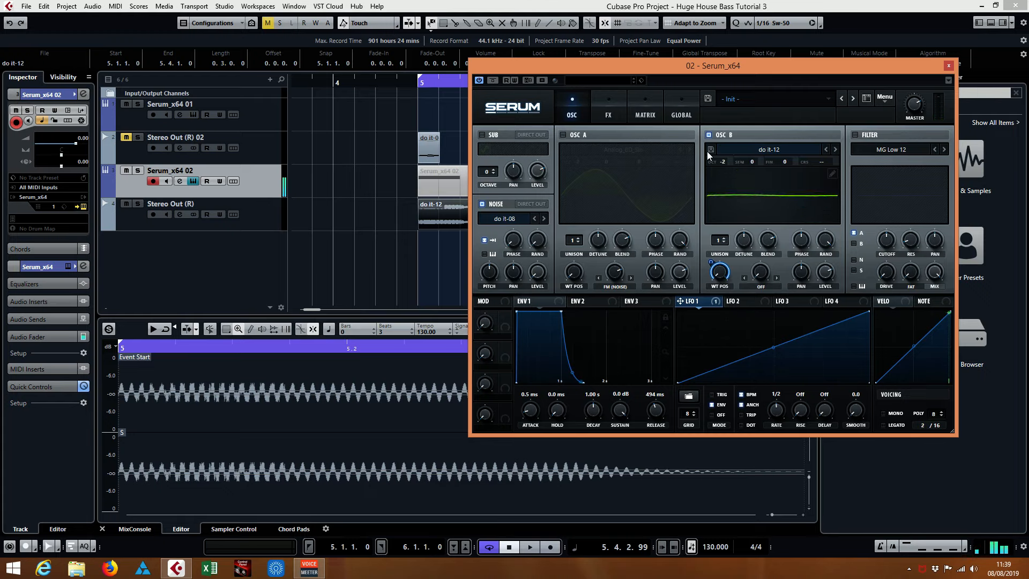
pyautogui.click(562, 135)
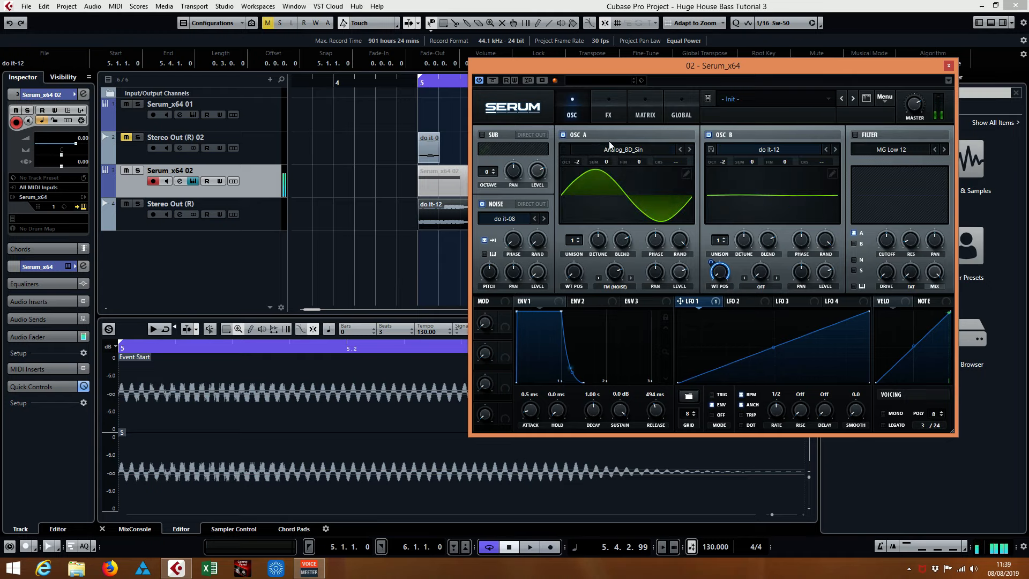
pyautogui.click(563, 135)
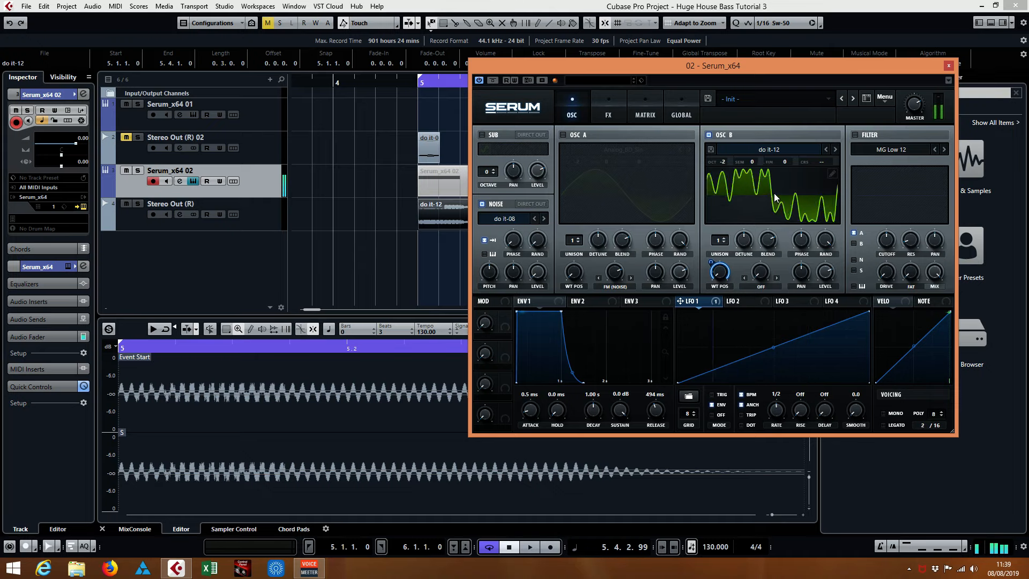
# Switch to the Serum_x64 01 track to compare its sound, and return to the Serum_x64 02 track
pyautogui.moveTo(736, 68); pyautogui.dragTo(645, 63)
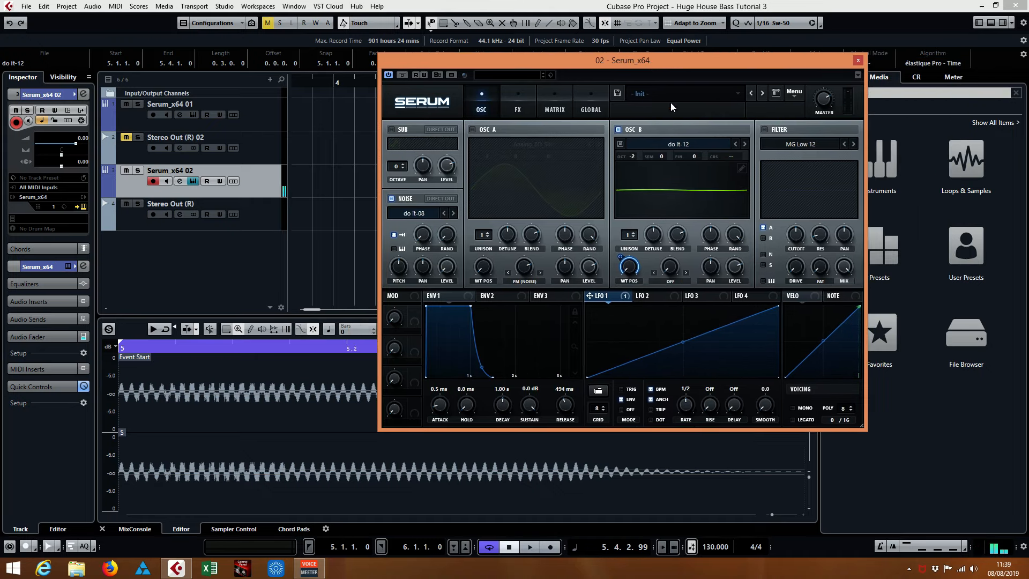
pyautogui.click(263, 114)
pyautogui.click(264, 185)
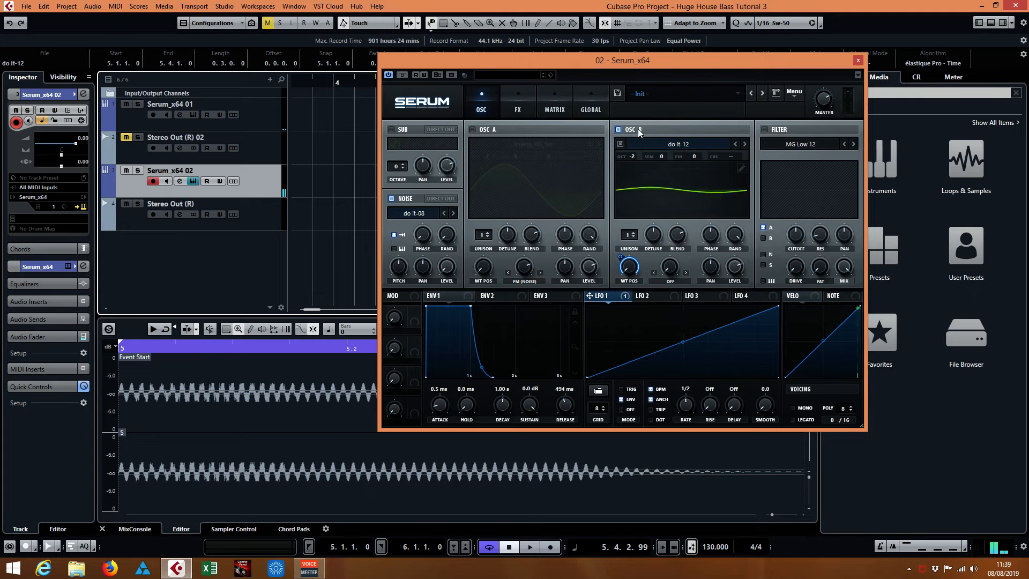
# Resample the patch to oscillator B and apply Morph - Spectral (zero all phases) to its wavetable
pyautogui.click(798, 96)
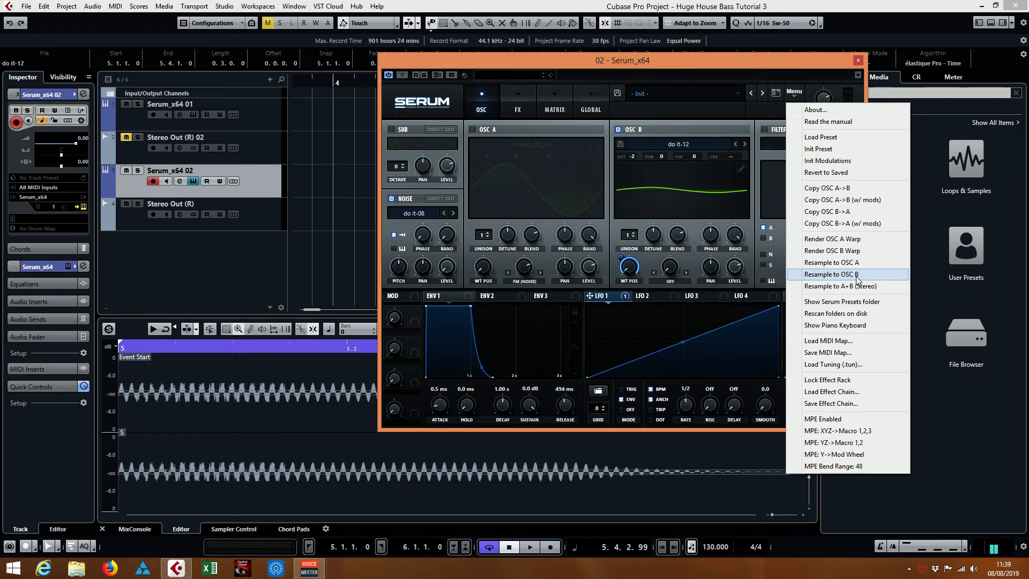
pyautogui.click(830, 275)
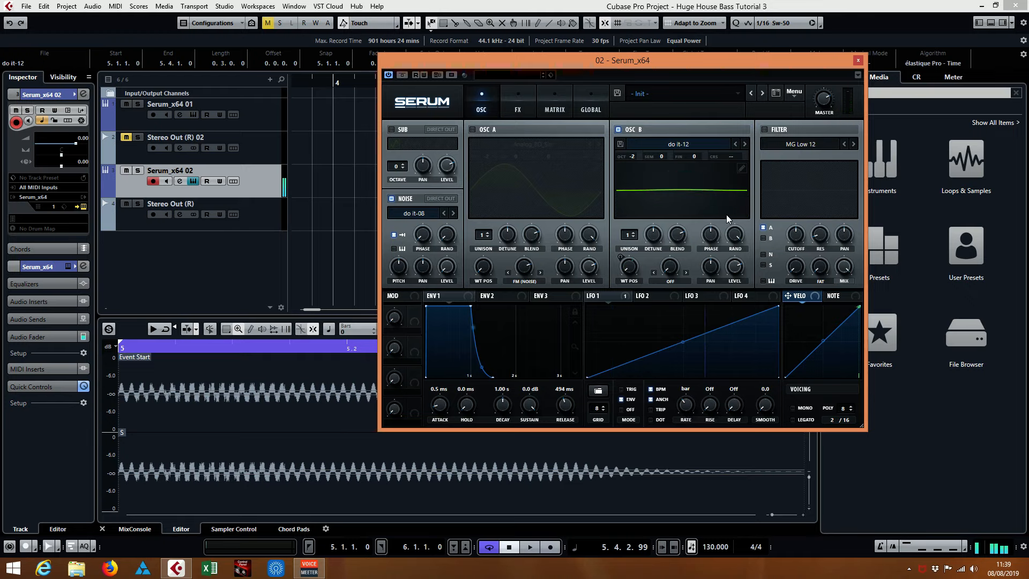
pyautogui.click(741, 168)
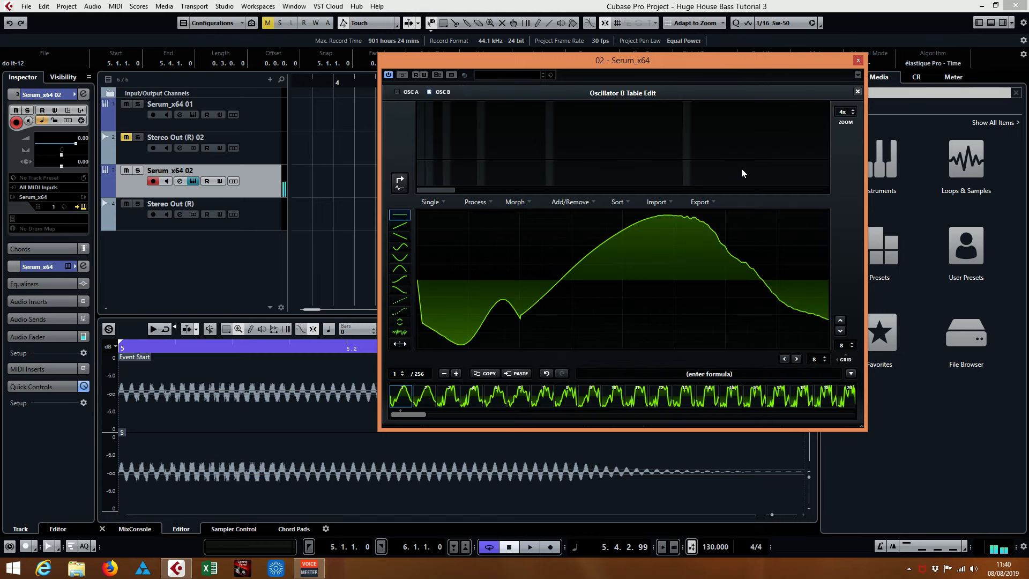
pyautogui.click(530, 203)
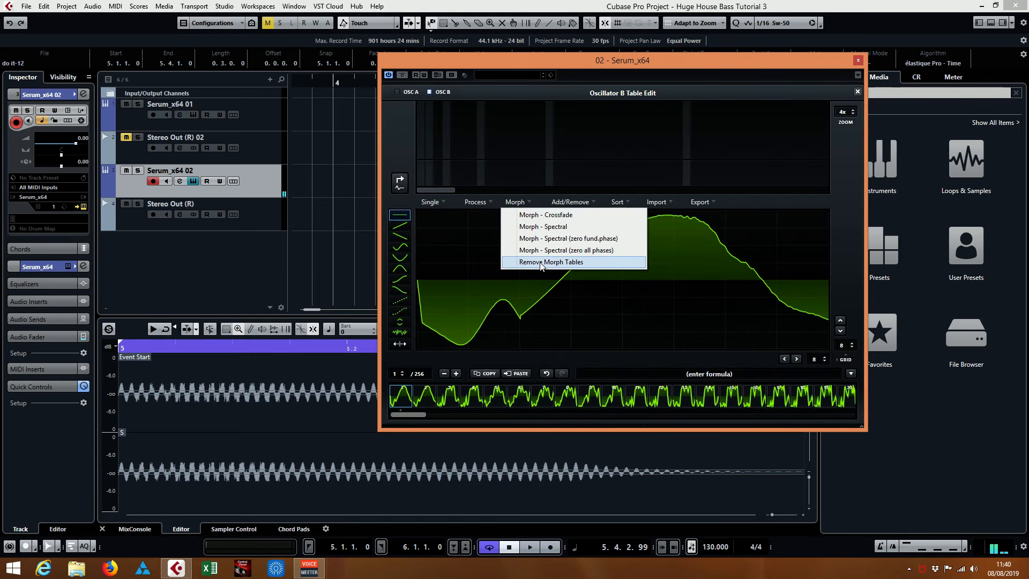
pyautogui.click(554, 250)
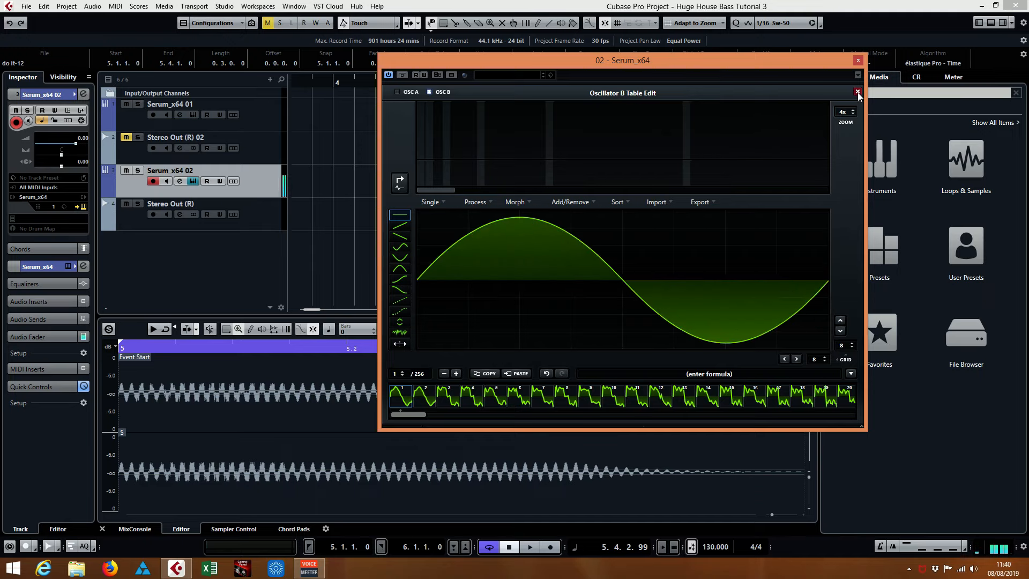
# Try the plain Morph - Spectral option on oscillator B's resampled wavetable and close the table editor
pyautogui.click(520, 204)
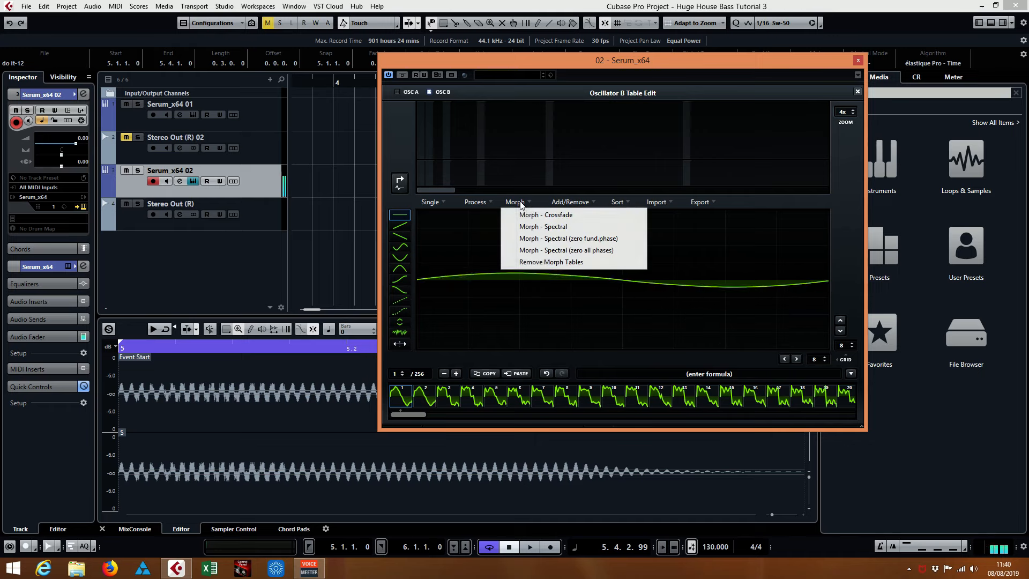
pyautogui.click(538, 225)
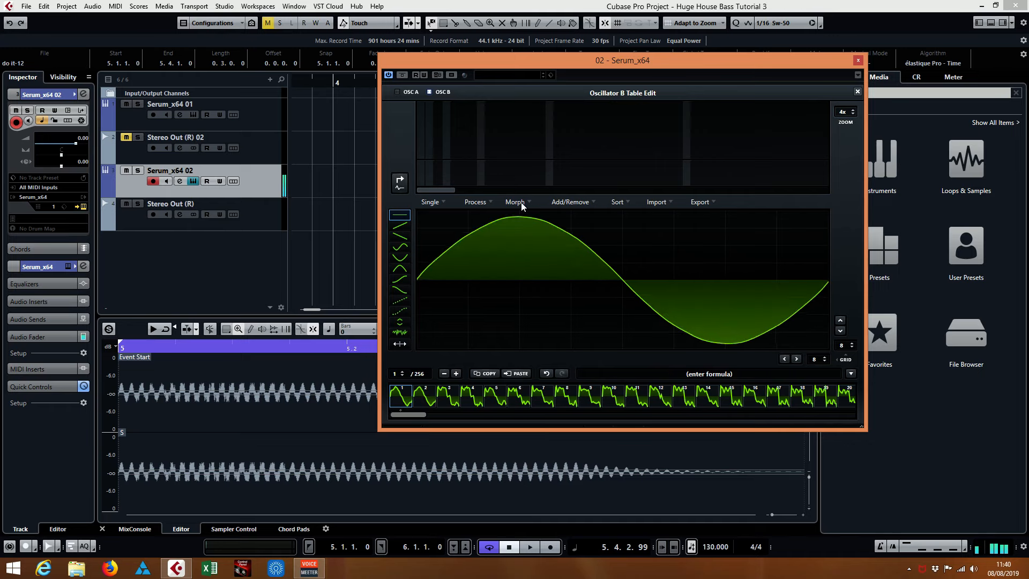
pyautogui.click(857, 91)
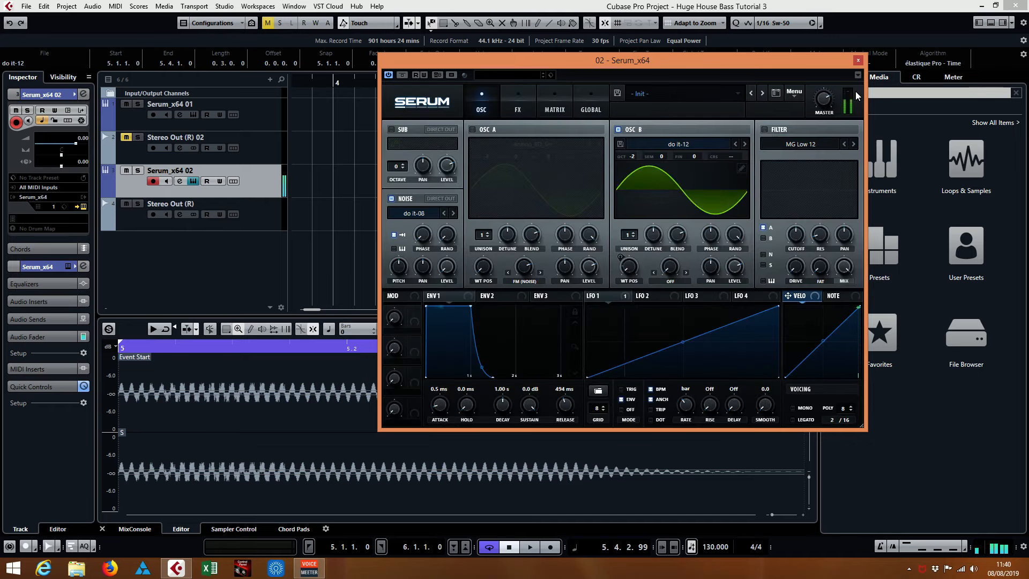
# Import the do it-12 audio clip from the Stereo Out (R) track into oscillator B as its wavetable
pyautogui.moveTo(571, 61); pyautogui.dragTo(668, 89)
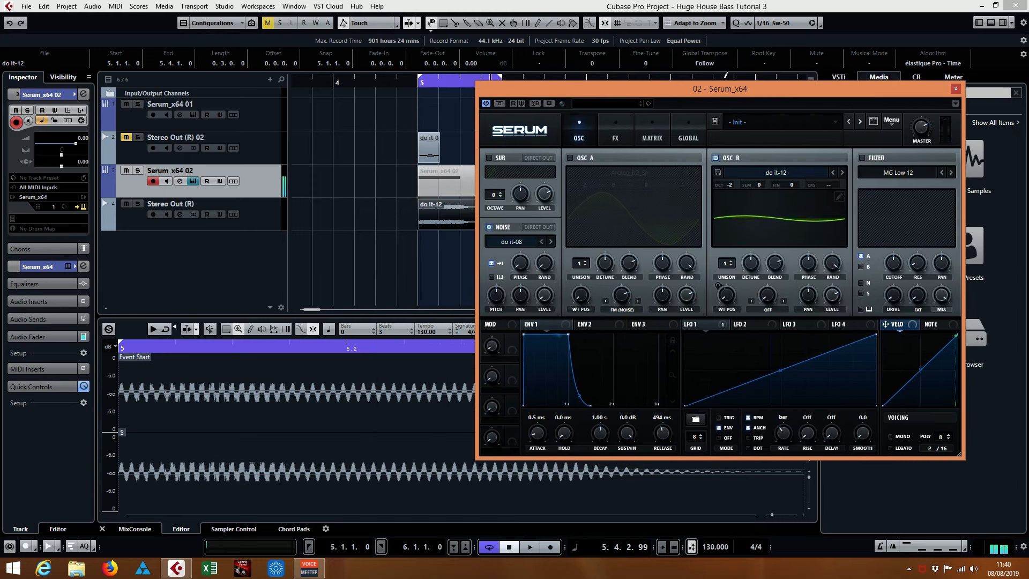
pyautogui.click(256, 224)
pyautogui.moveTo(429, 220); pyautogui.dragTo(753, 218)
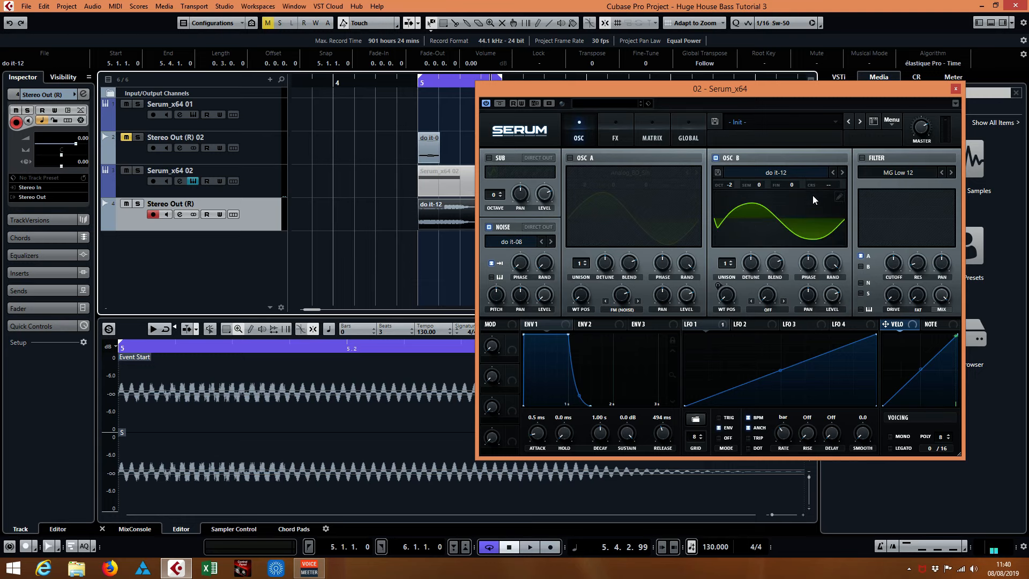
# Split oscillator B's imported audio into wavetable frames at 900 samples using the table editor's formula
pyautogui.click(839, 196)
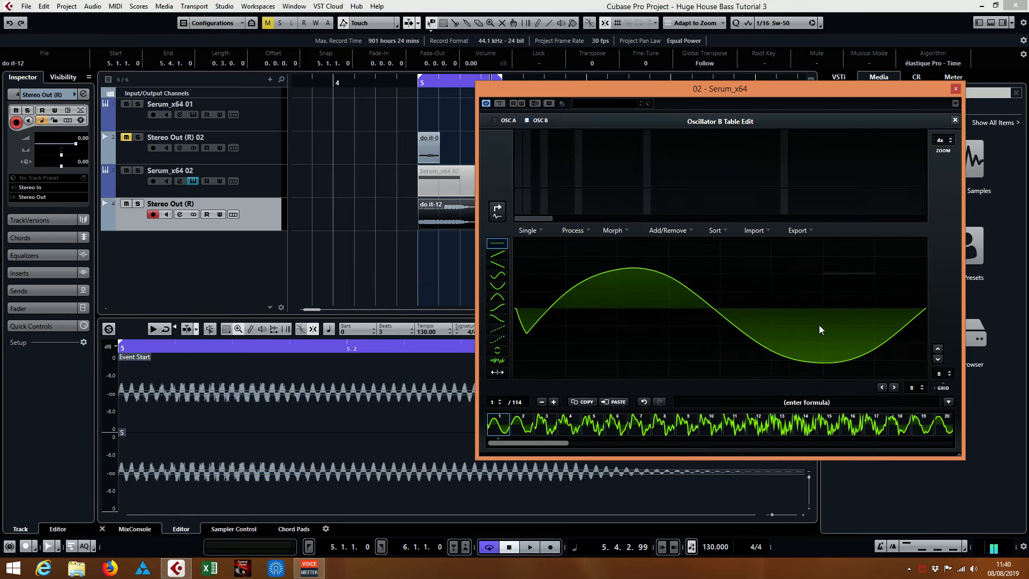
pyautogui.click(807, 402)
pyautogui.write('900')
pyautogui.press('Return')
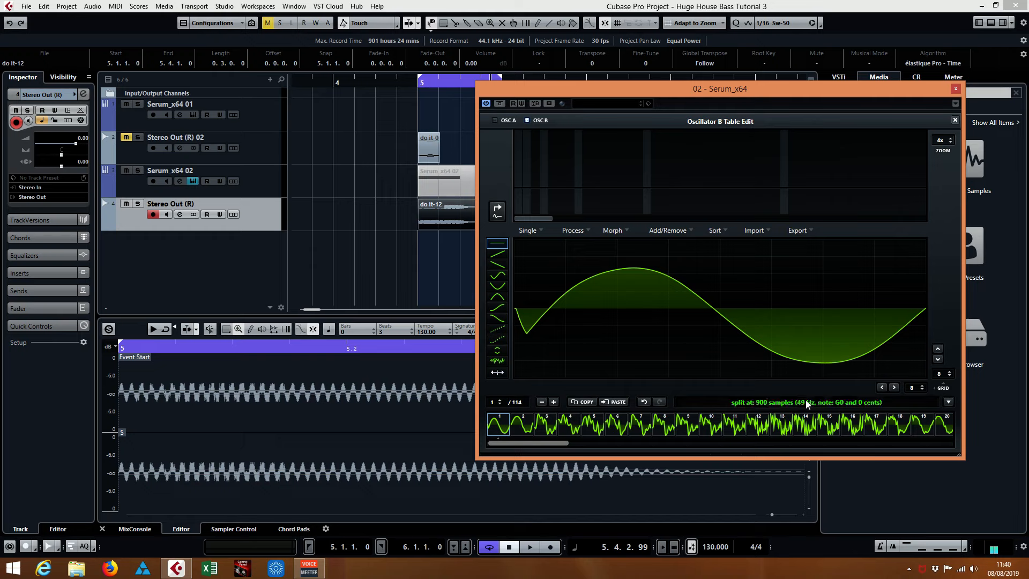
# Return to playing the Serum_x64 02 track, leave the table editor and set LFO 1's rate to 1/2
pyautogui.moveTo(258, 180); pyautogui.dragTo(591, 288)
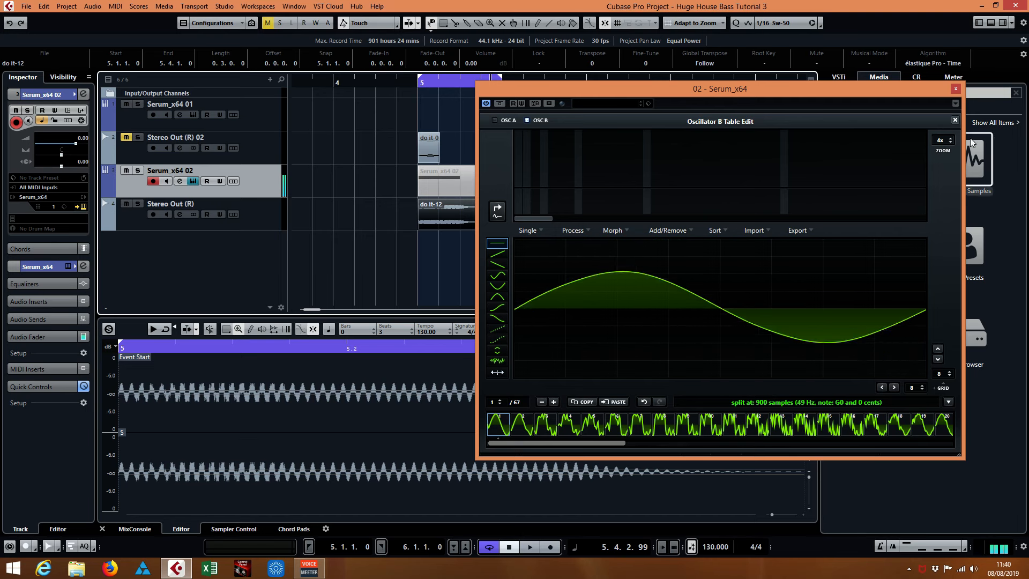
pyautogui.click(955, 120)
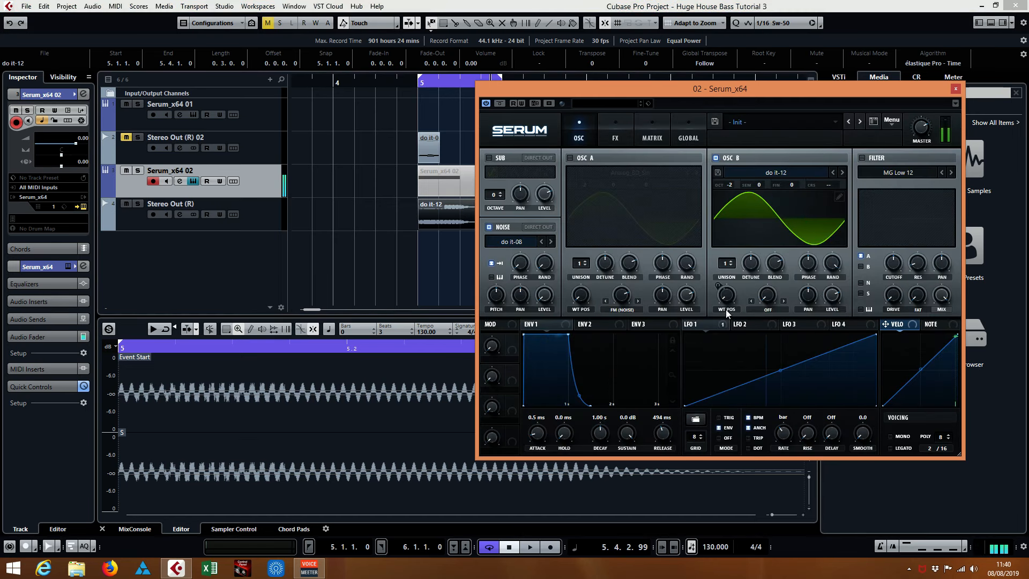
pyautogui.moveTo(783, 435); pyautogui.dragTo(783, 432)
# Audition the Crossfade, Spectral and Spectral (zero fund.phase) morphs on oscillator B's wavetable
pyautogui.click(840, 198)
pyautogui.click(623, 231)
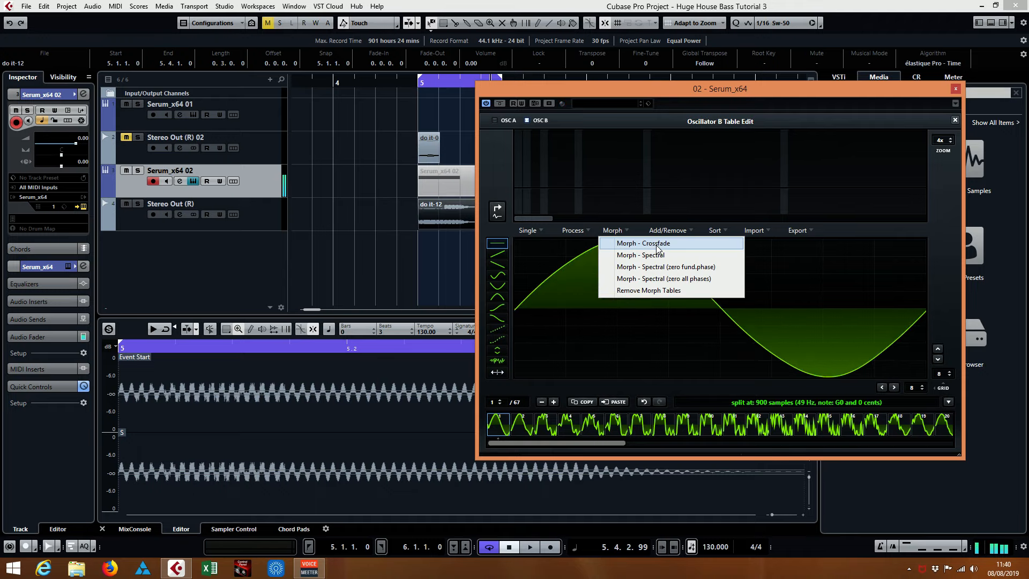
pyautogui.click(657, 244)
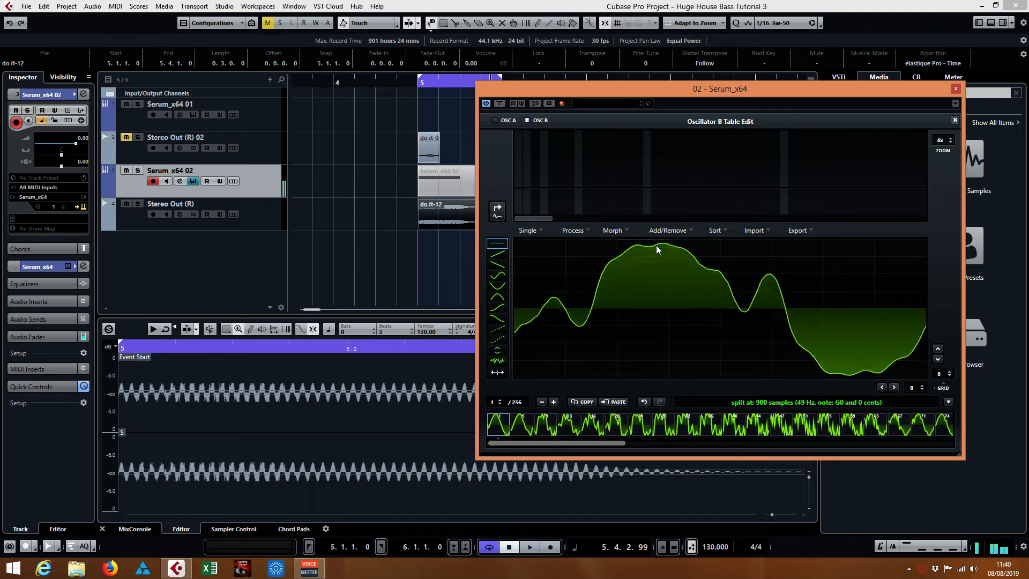
pyautogui.click(612, 230)
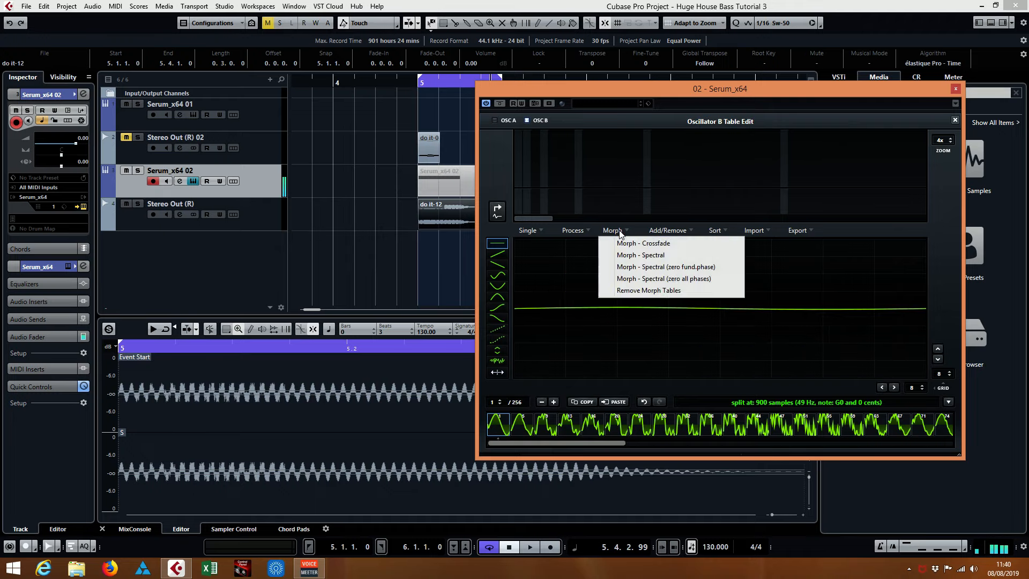
pyautogui.click(636, 251)
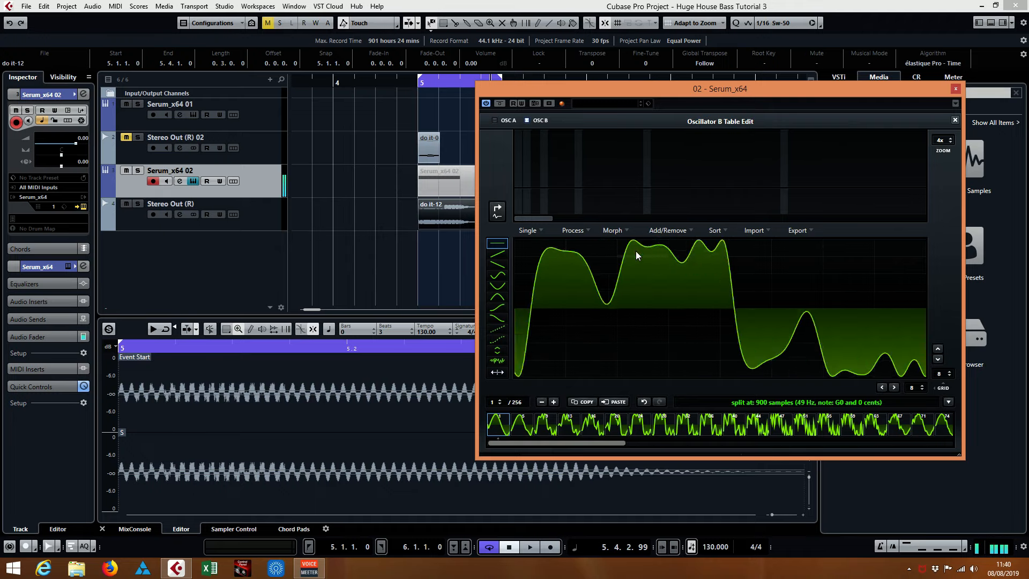
pyautogui.click(617, 231)
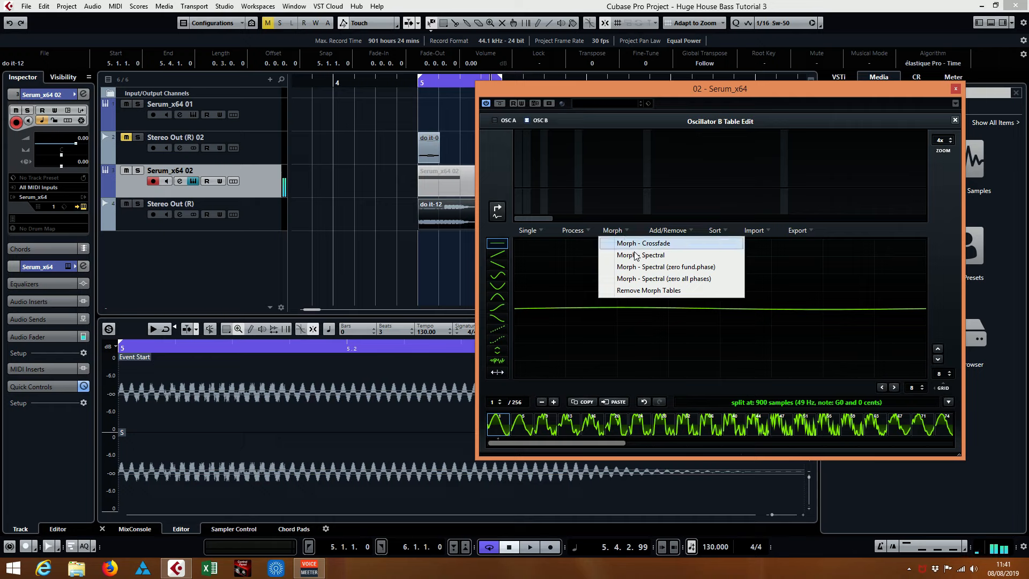
pyautogui.click(641, 266)
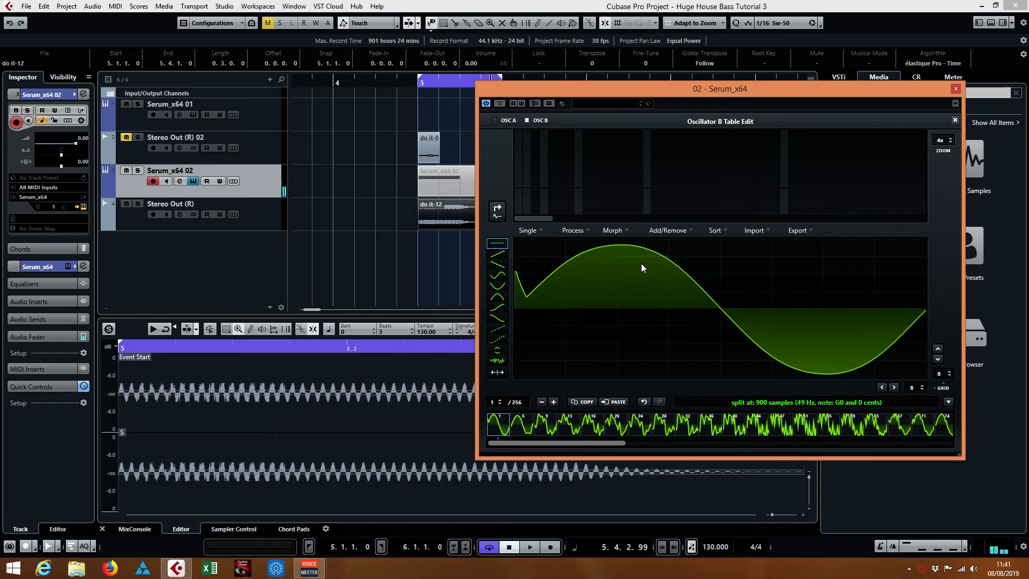
# Apply Morph - Spectral (zero all phases) to oscillator B's 900-sample wavetable and close the table editor
pyautogui.click(617, 231)
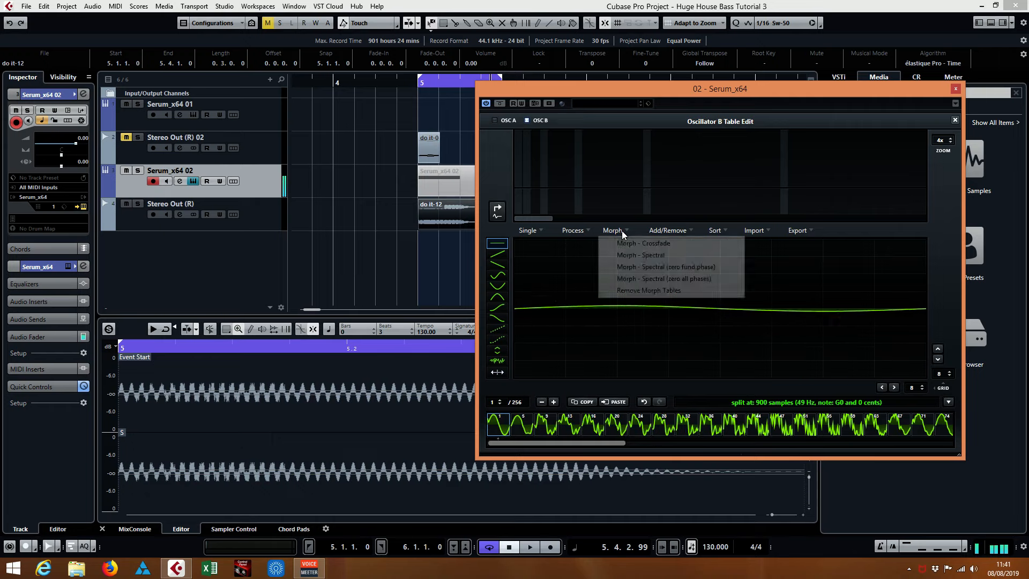
pyautogui.click(669, 279)
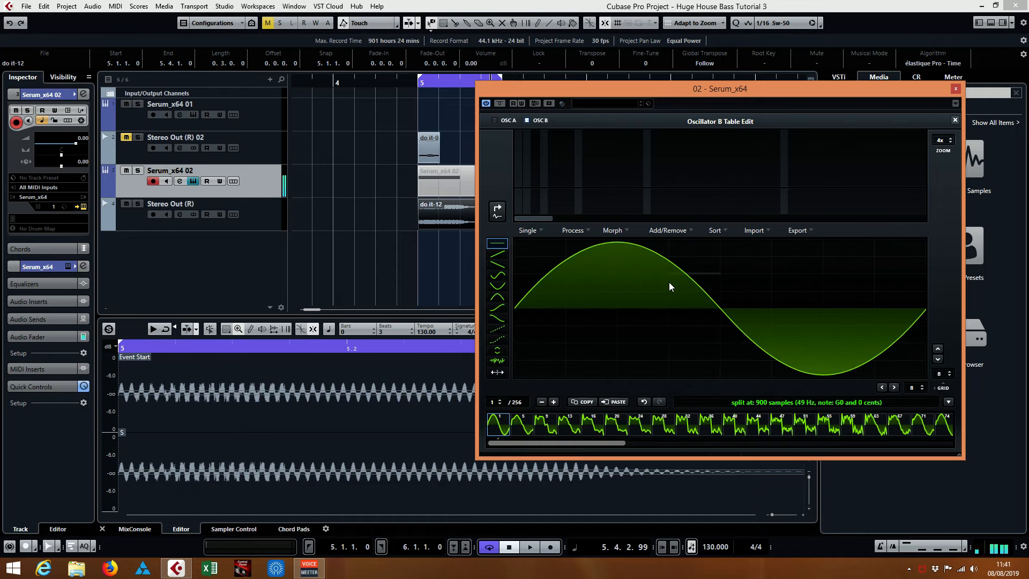
pyautogui.click(955, 120)
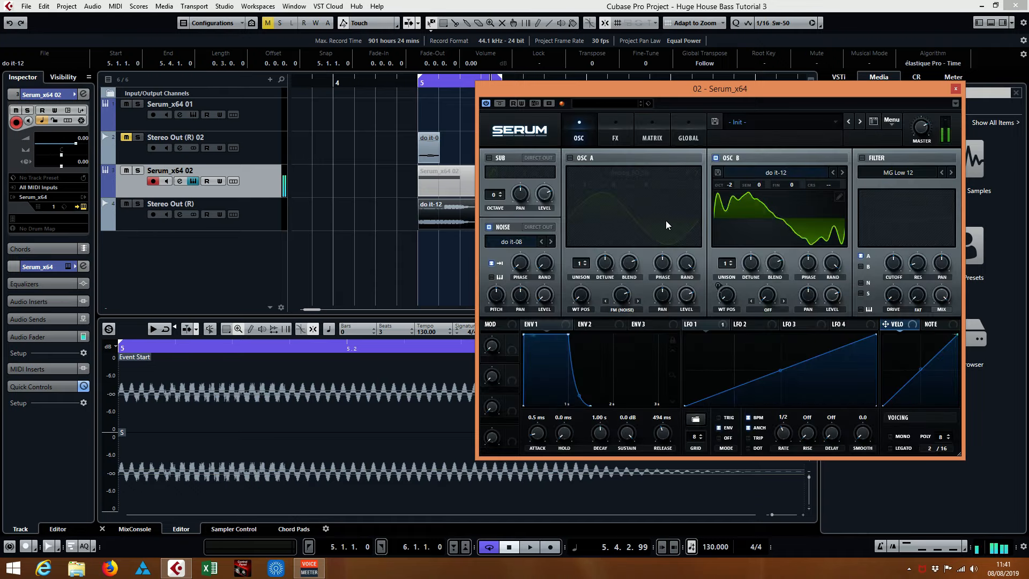
# Turn oscillator A on and set its warp mode to FM (from B) with an amount of about 44%
pyautogui.click(571, 158)
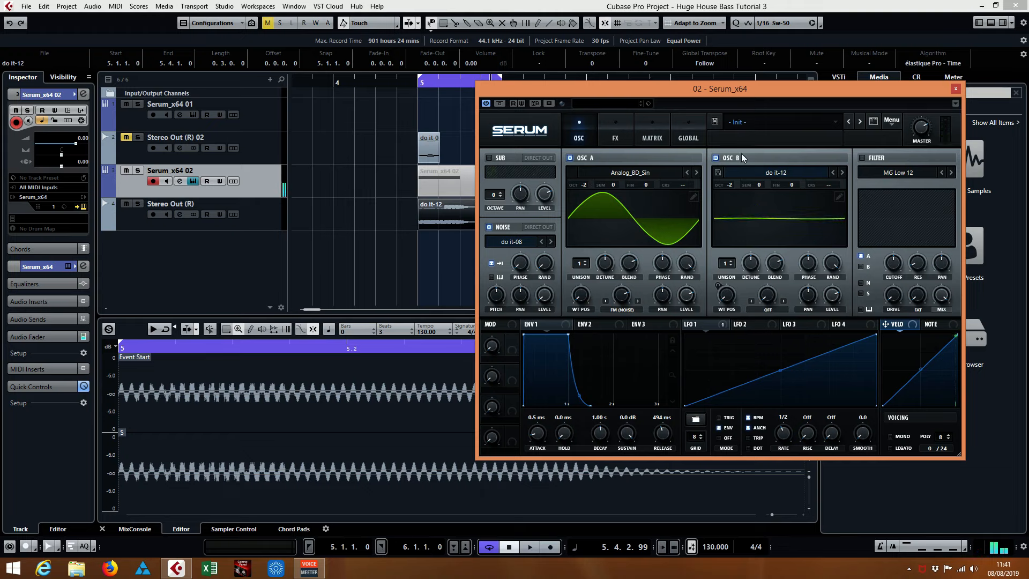
pyautogui.click(629, 311)
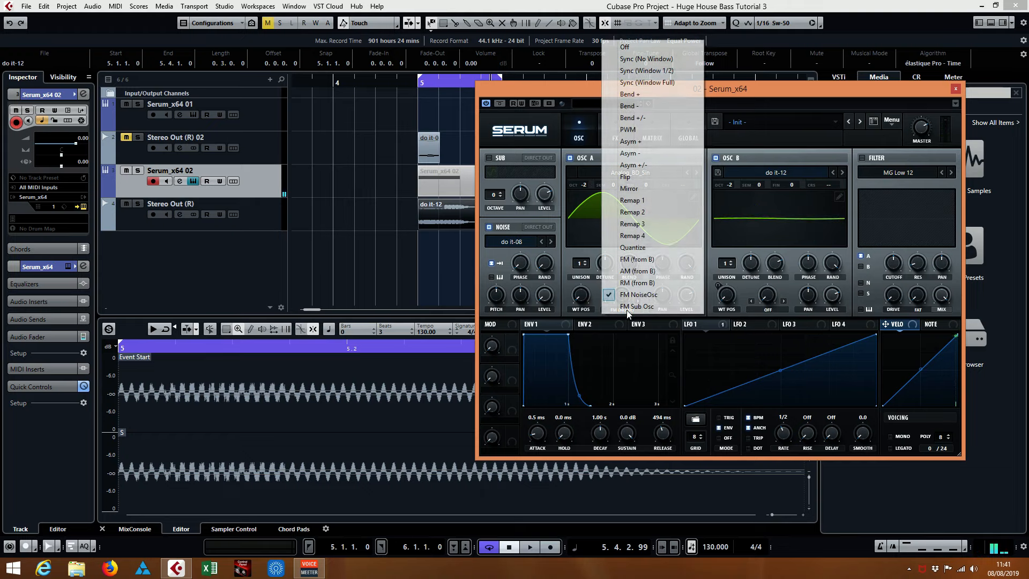
pyautogui.click(638, 260)
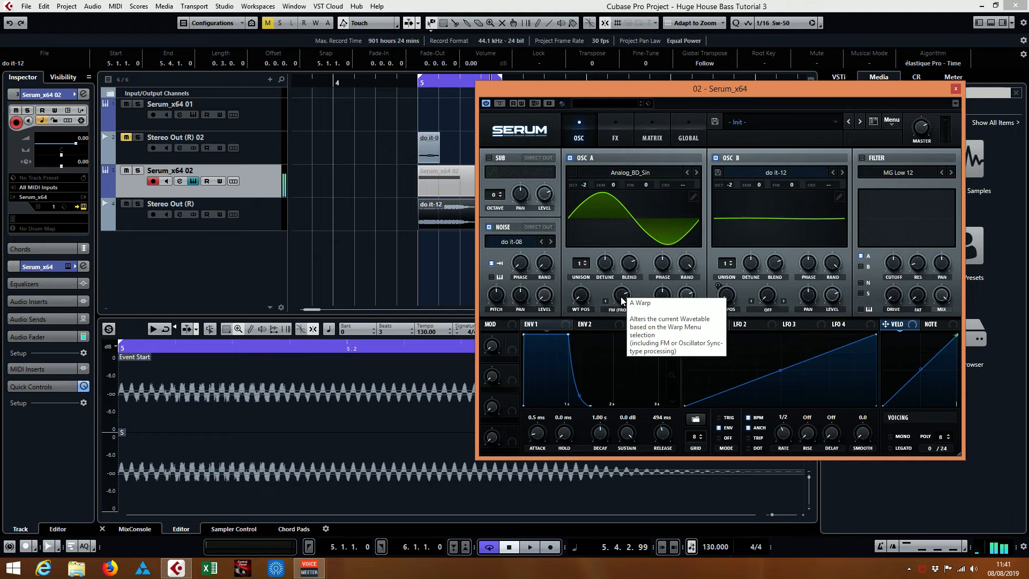
pyautogui.moveTo(622, 301); pyautogui.dragTo(629, 342)
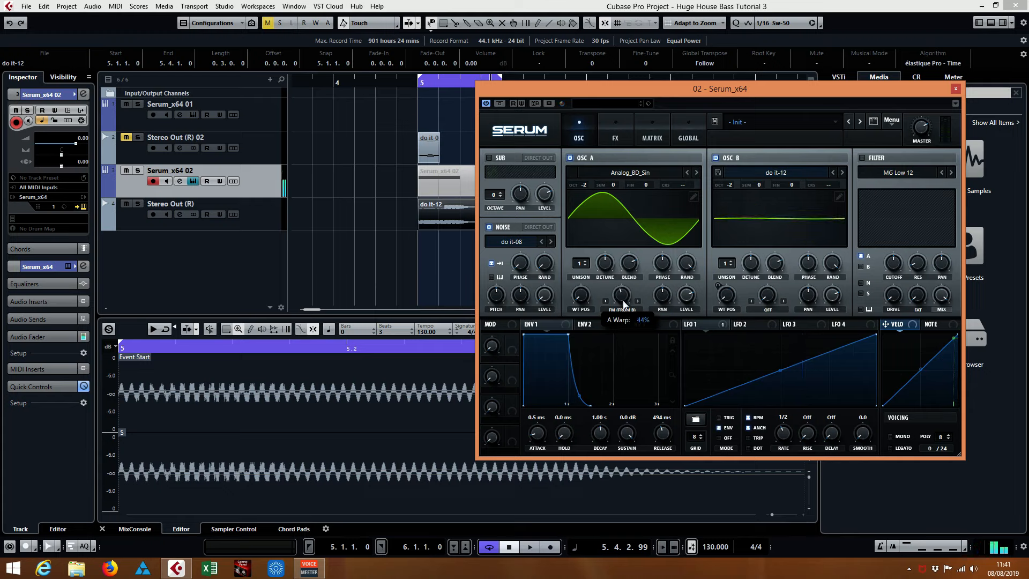
pyautogui.moveTo(623, 304); pyautogui.dragTo(623, 301)
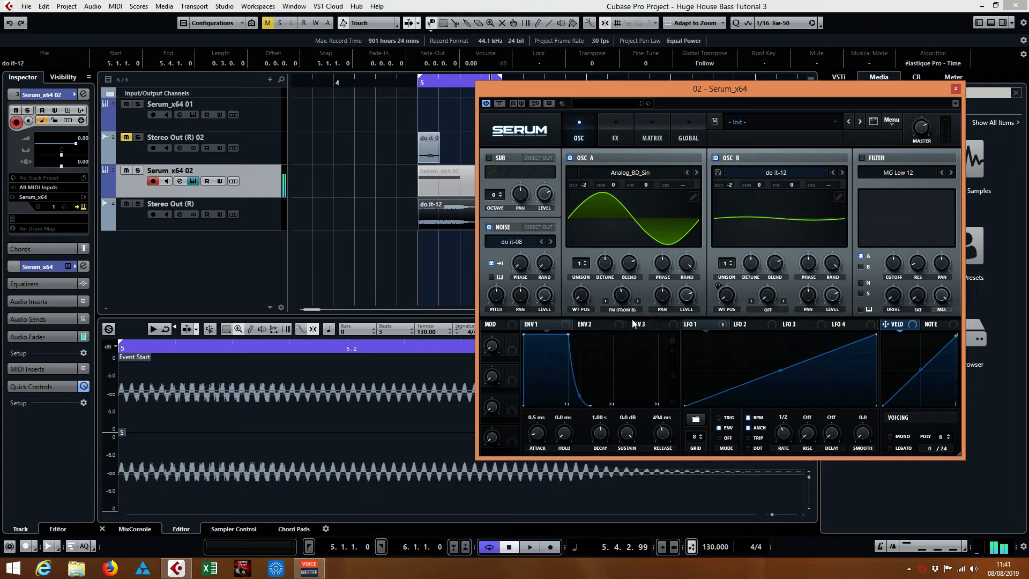
# Assign Env 3 to oscillator A's FM warp and shape it with 143 ms attack, 772 ms decay, 0% sustain and 250 ms release
pyautogui.click(635, 324)
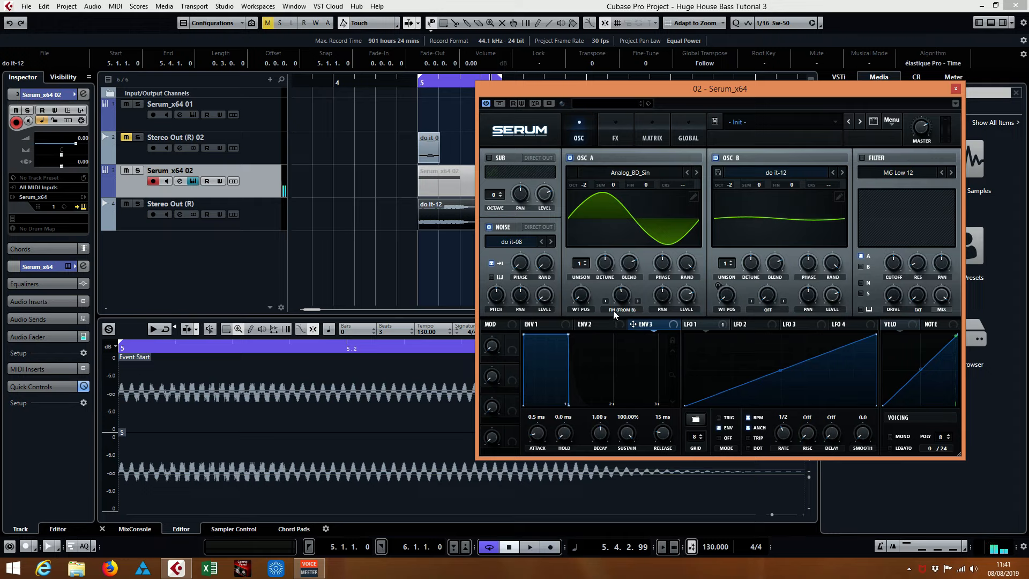
pyautogui.moveTo(619, 299); pyautogui.dragTo(618, 333)
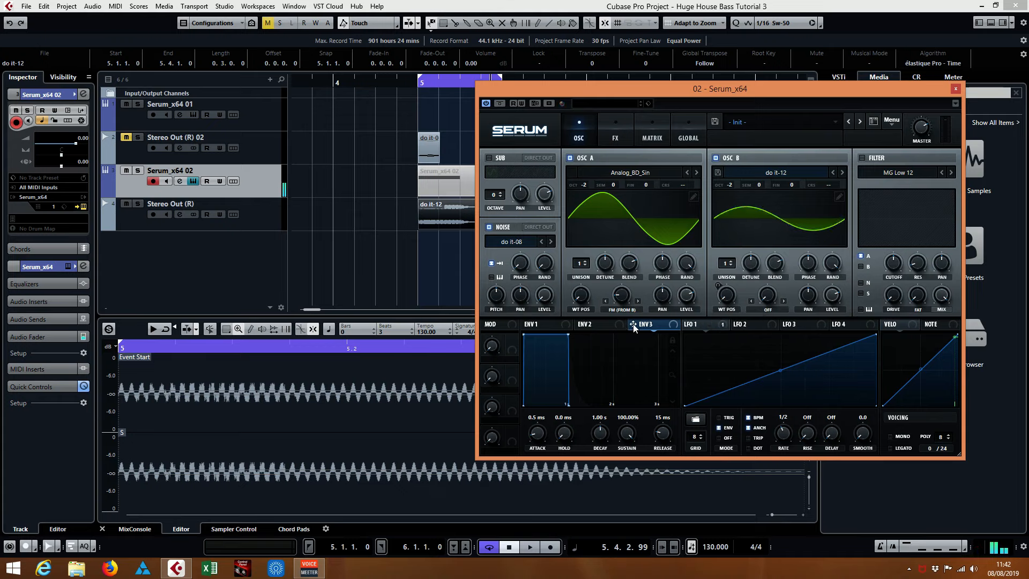
pyautogui.moveTo(632, 325); pyautogui.dragTo(620, 297)
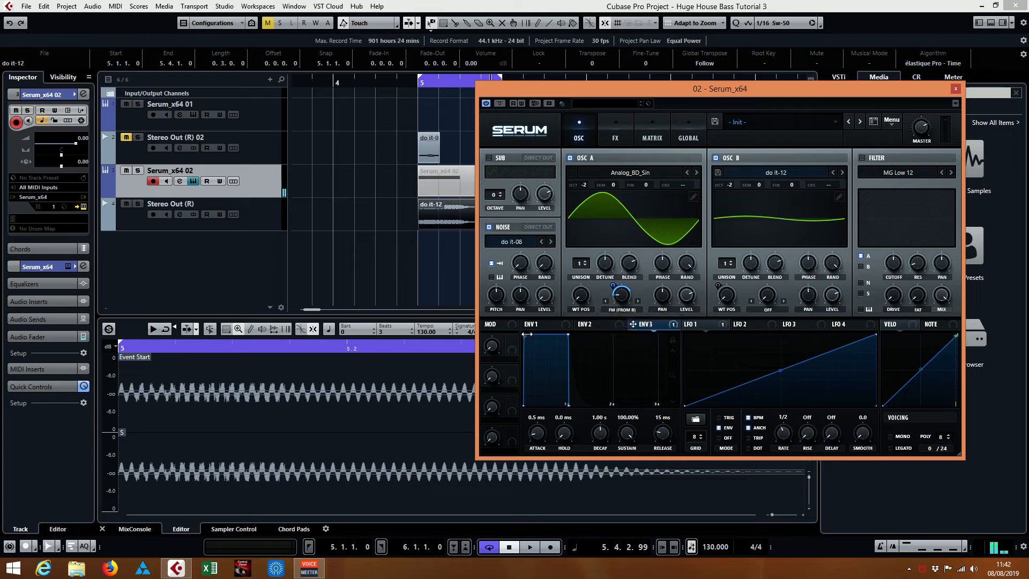
pyautogui.moveTo(527, 334); pyautogui.dragTo(576, 406)
# Adjust the Env 3 modulation depth on oscillator A's FM warp and set the warp amount to about 39%
pyautogui.moveTo(615, 284)
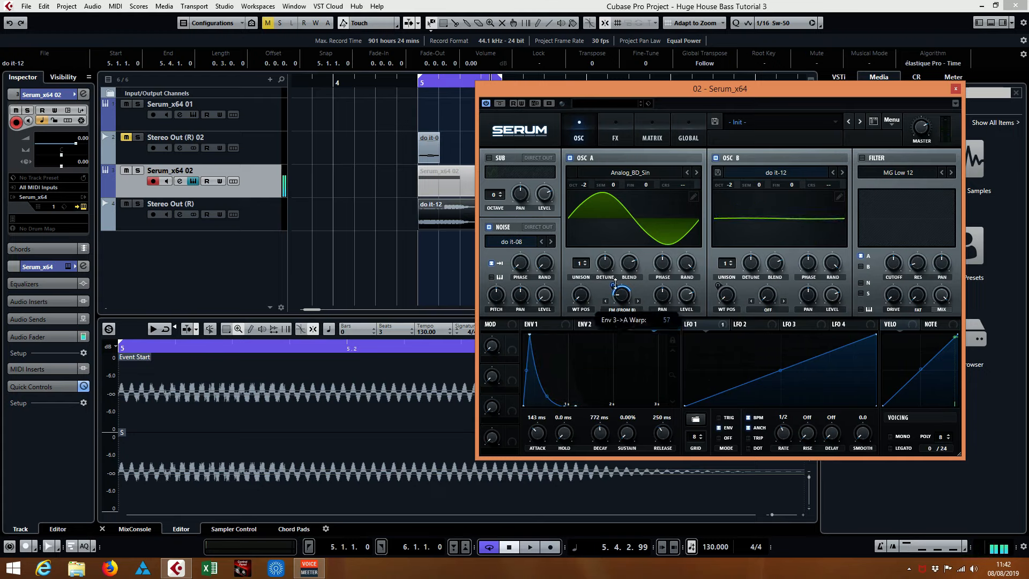
pyautogui.moveTo(618, 294); pyautogui.dragTo(625, 279)
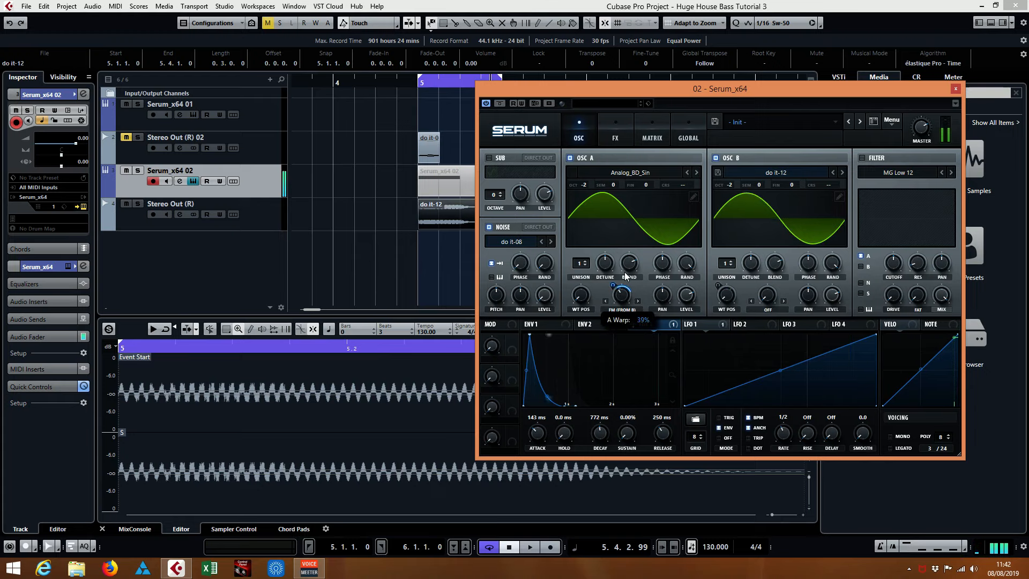
pyautogui.moveTo(625, 275); pyautogui.dragTo(626, 272)
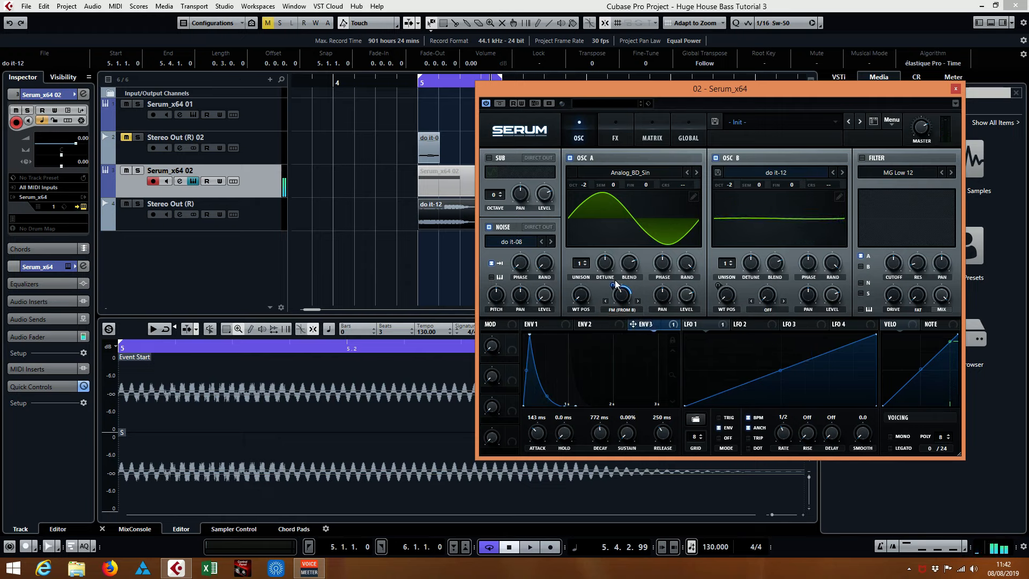
pyautogui.moveTo(611, 289); pyautogui.dragTo(611, 291)
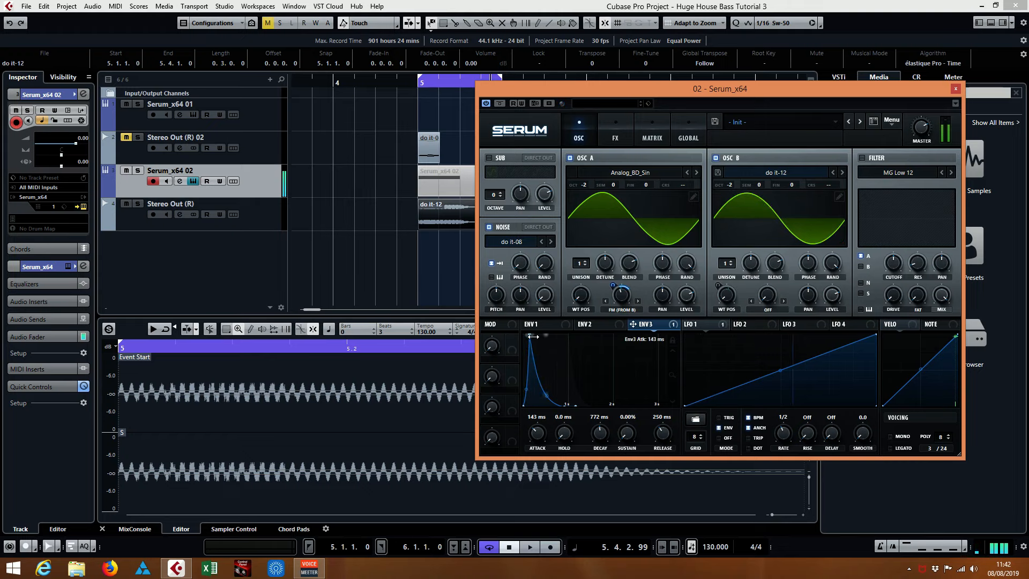
# Set Env 3's attack to 138 ms and raise oscillator A's FM warp amount to about 45%
pyautogui.moveTo(530, 335); pyautogui.dragTo(531, 336)
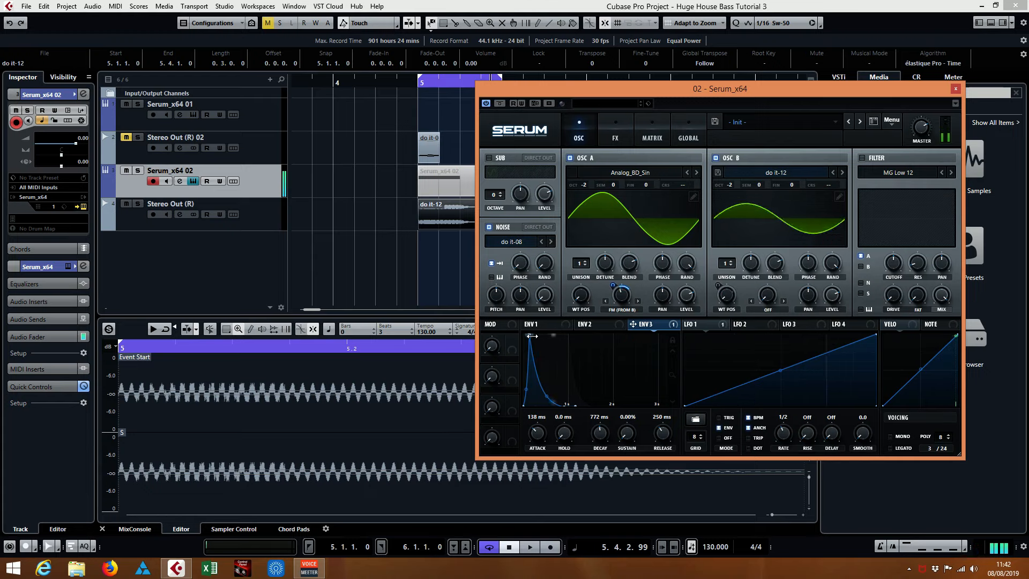
pyautogui.moveTo(618, 297)
pyautogui.moveTo(623, 292); pyautogui.dragTo(623, 289)
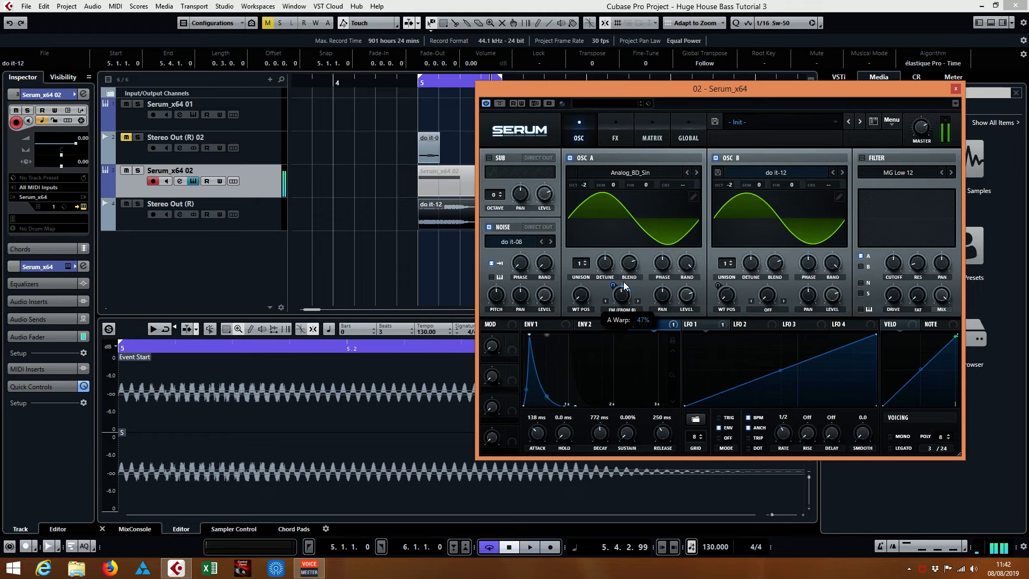
pyautogui.moveTo(622, 298)
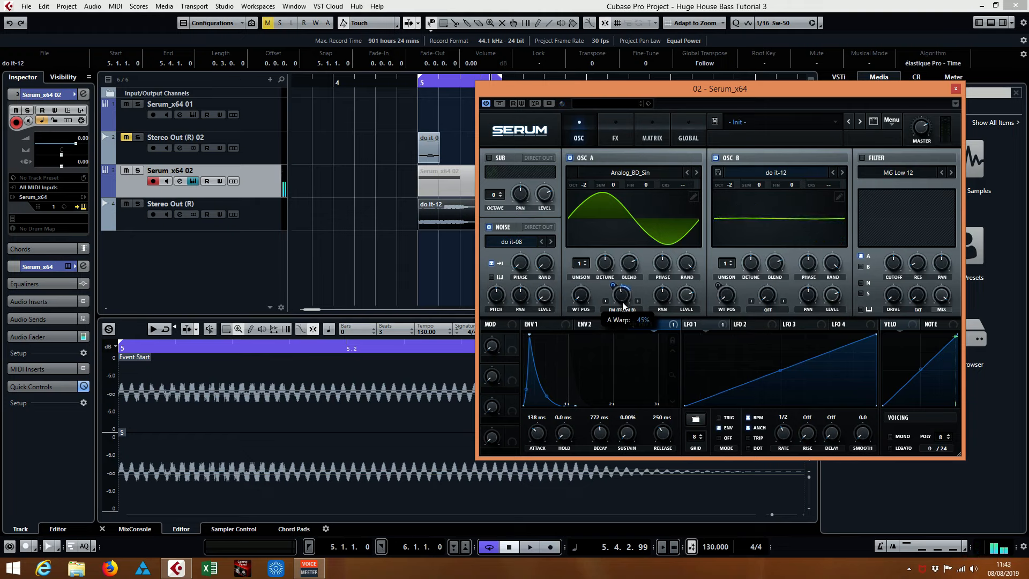
pyautogui.moveTo(623, 301); pyautogui.dragTo(623, 306)
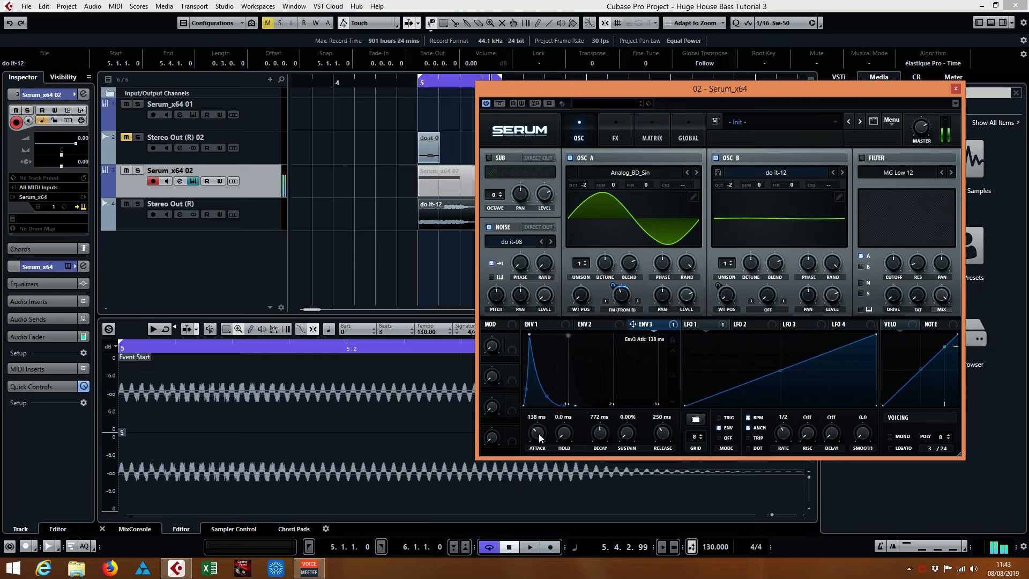
# Try slower Env 3 attacks of 440 ms and 270 ms on oscillator A's FM warp
pyautogui.moveTo(539, 440); pyautogui.dragTo(543, 433)
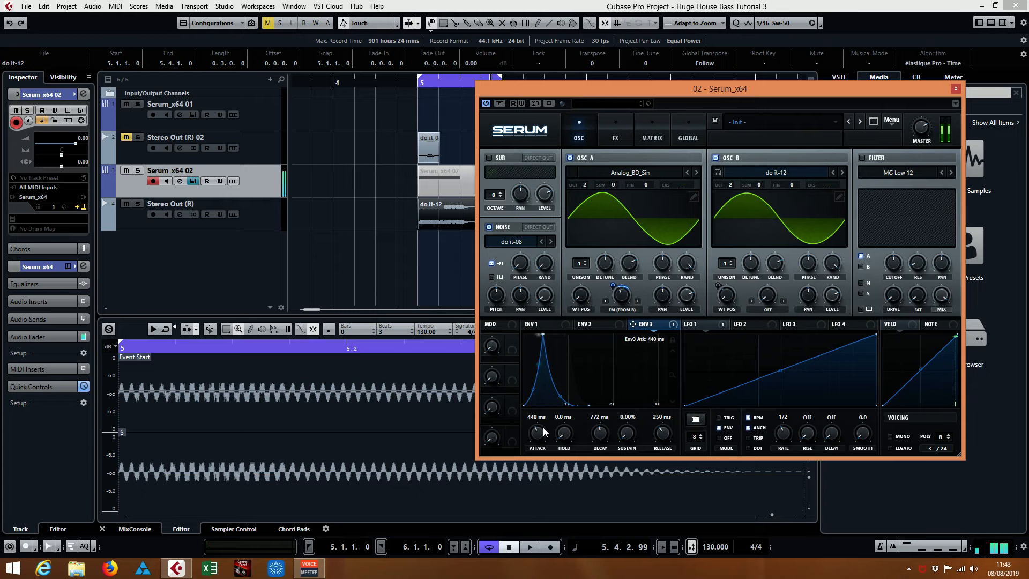
pyautogui.moveTo(543, 433); pyautogui.dragTo(545, 431)
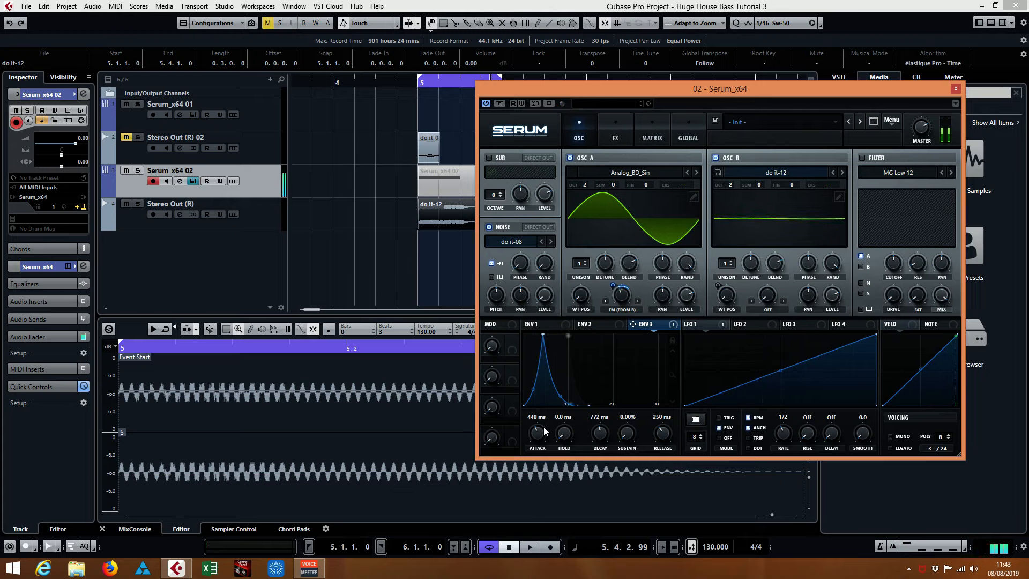
pyautogui.moveTo(542, 433); pyautogui.dragTo(542, 437)
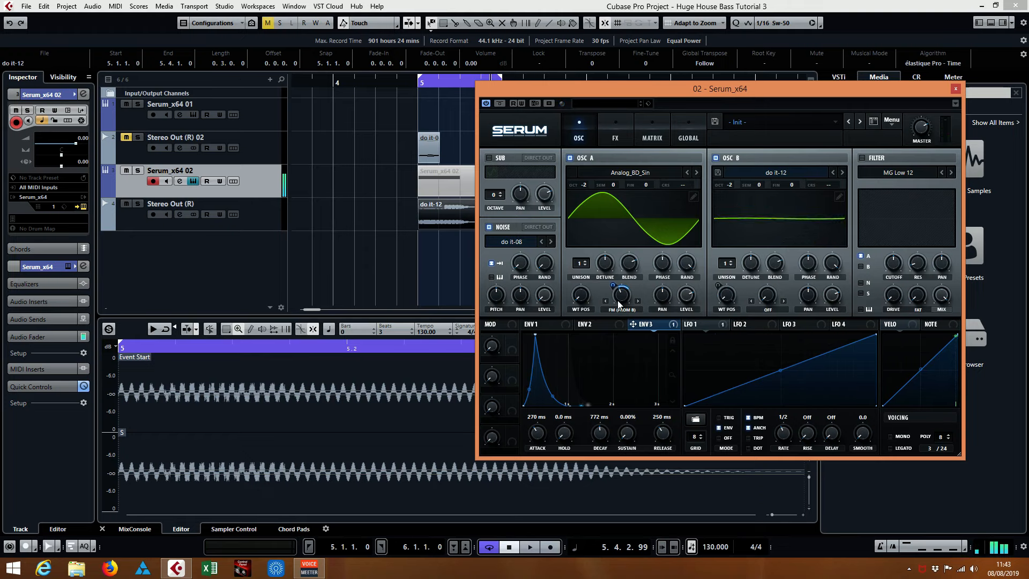
# Compare the sound with oscillator B off and on again, and switch the noise oscillator off
pyautogui.click(716, 158)
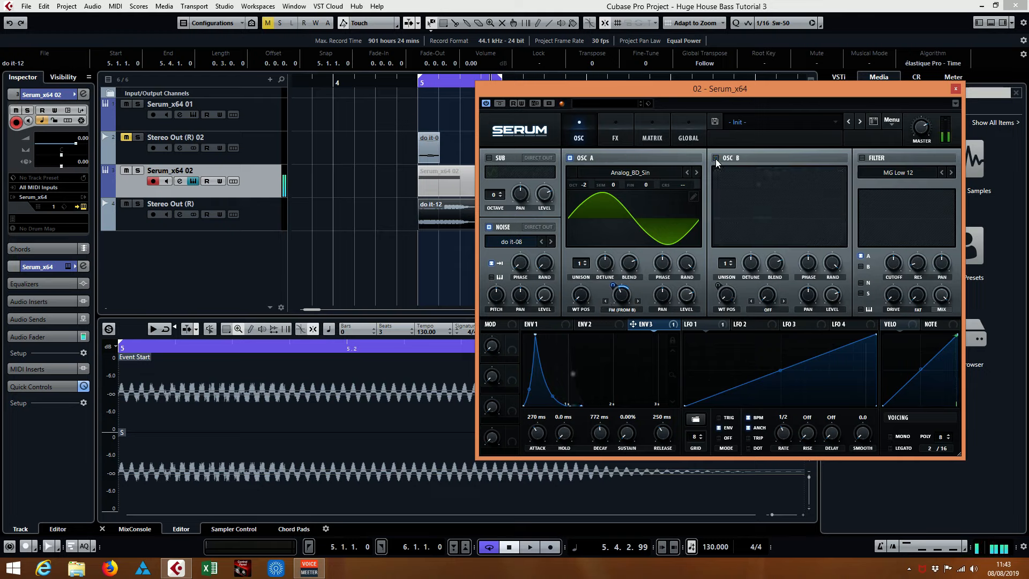
pyautogui.click(716, 158)
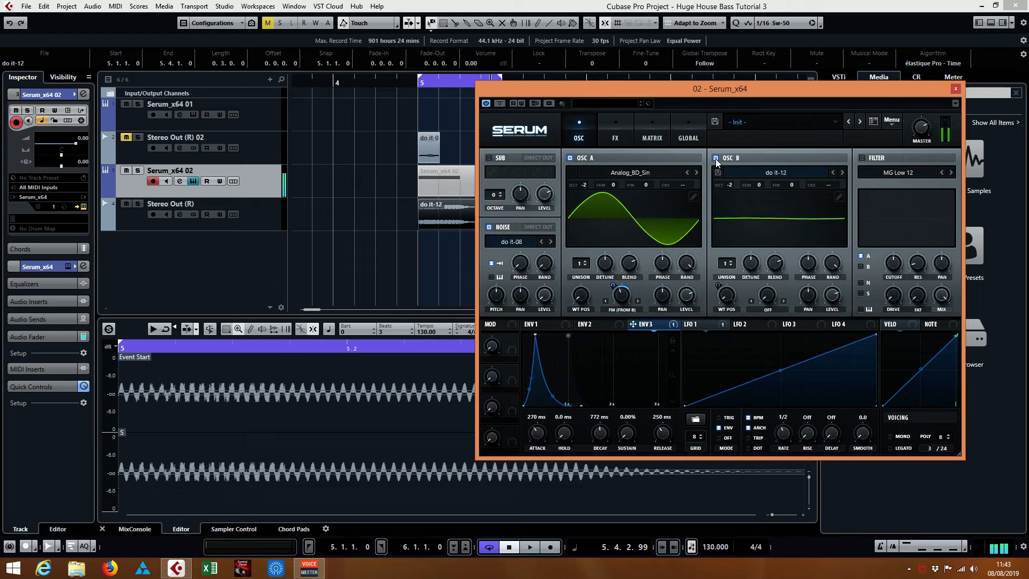
pyautogui.click(488, 227)
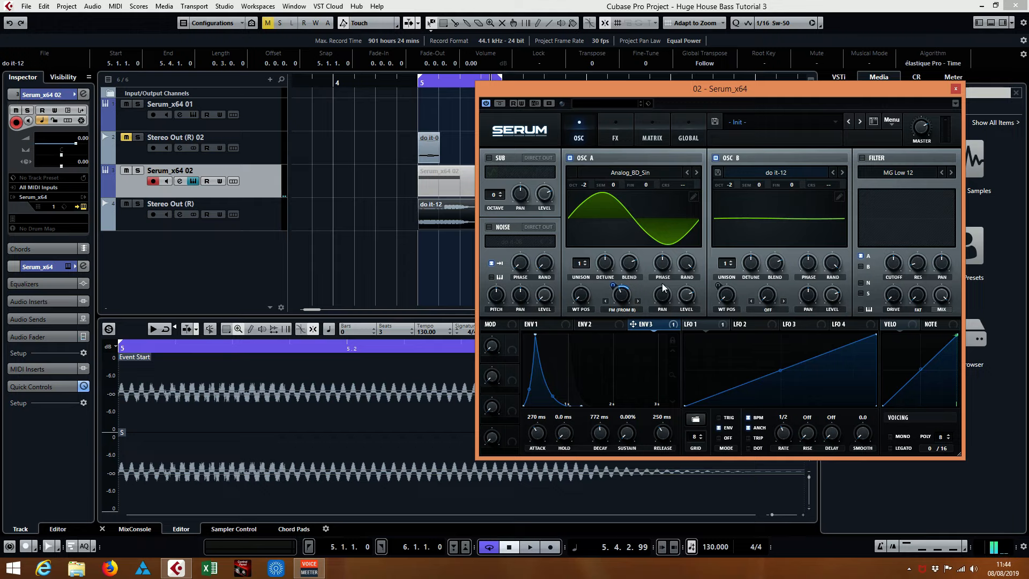
# Shorten Env 3's attack to 99 ms and readjust oscillator A's FM warp amount
pyautogui.moveTo(535, 441); pyautogui.dragTo(535, 440)
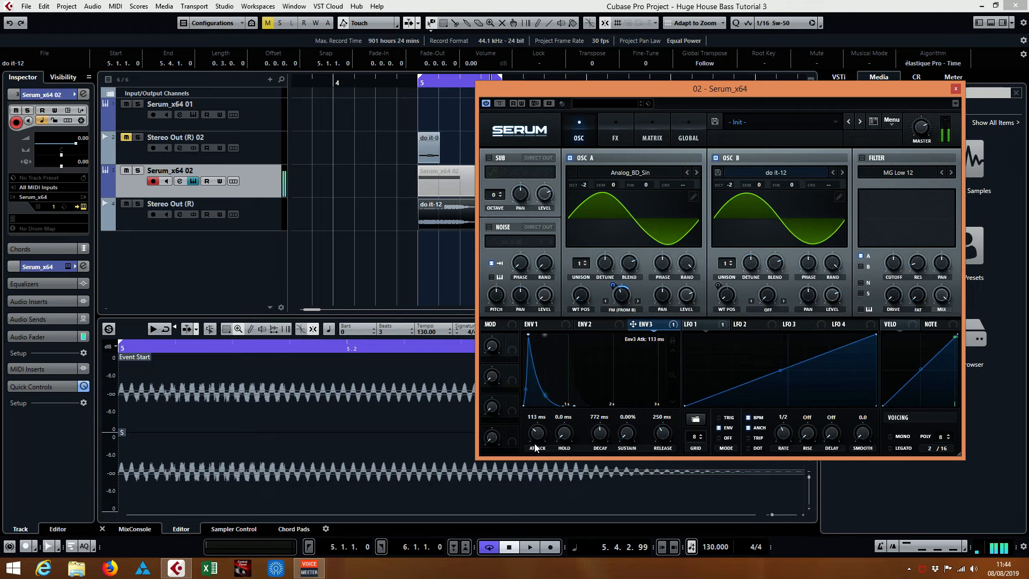
pyautogui.moveTo(535, 443); pyautogui.dragTo(535, 444)
pyautogui.moveTo(535, 444); pyautogui.dragTo(535, 445)
pyautogui.moveTo(535, 446); pyautogui.dragTo(536, 444)
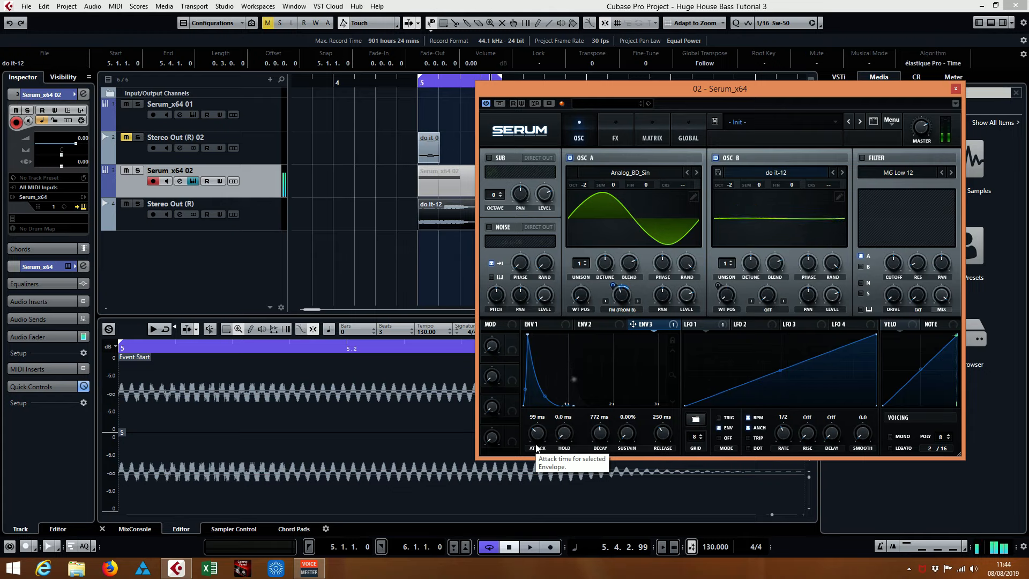
pyautogui.moveTo(623, 301); pyautogui.dragTo(613, 282)
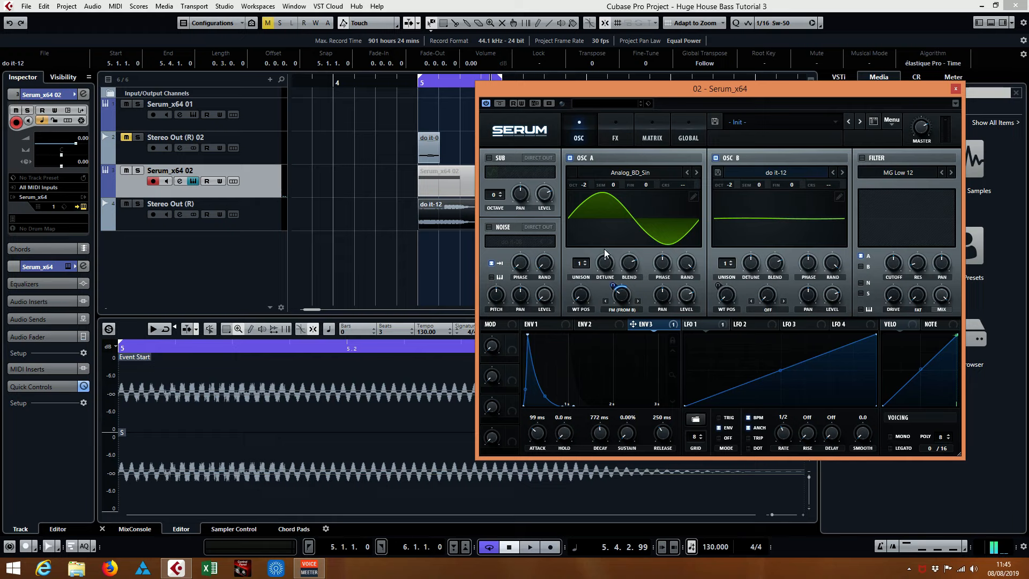
# Add a modulation matrix routing from Env 3 to the distortion effect's wet level, Dist_Wet
pyautogui.click(621, 141)
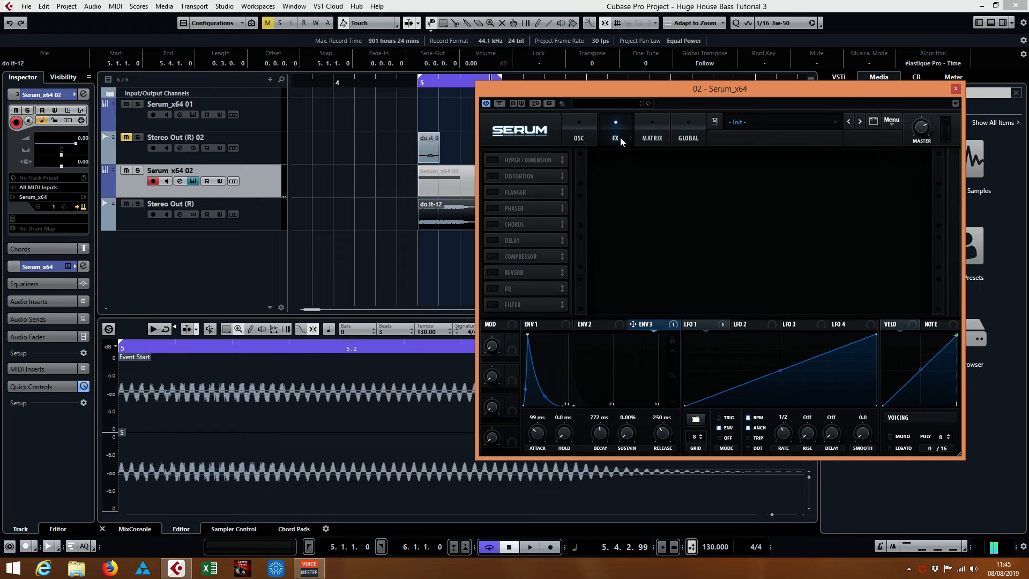
pyautogui.click(587, 140)
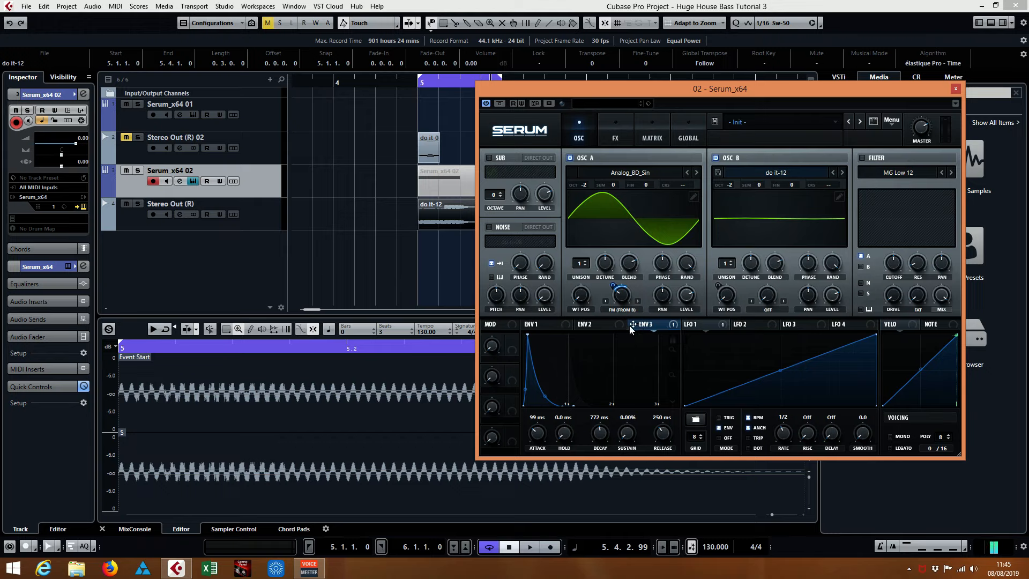
pyautogui.click(654, 143)
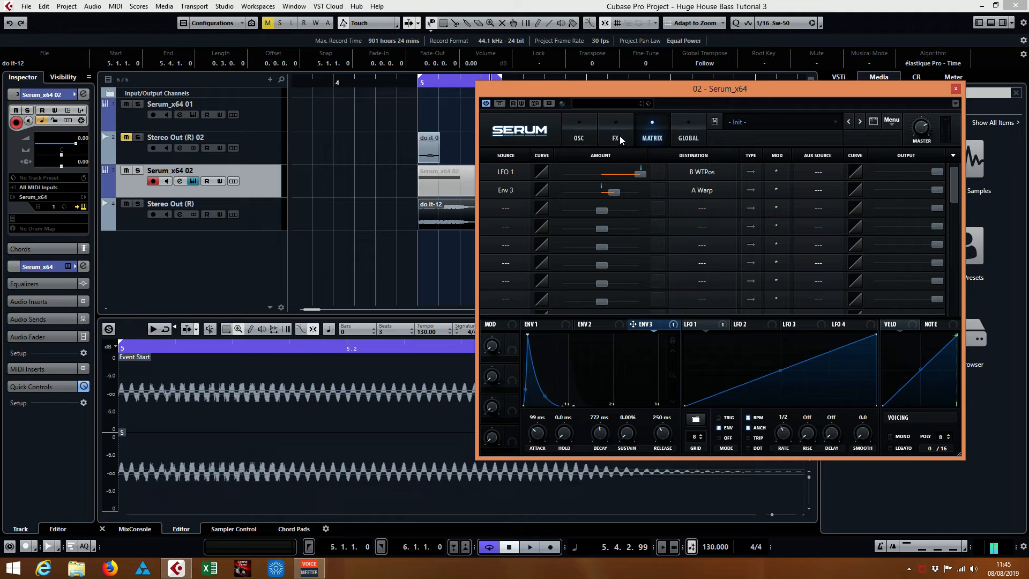
pyautogui.click(583, 139)
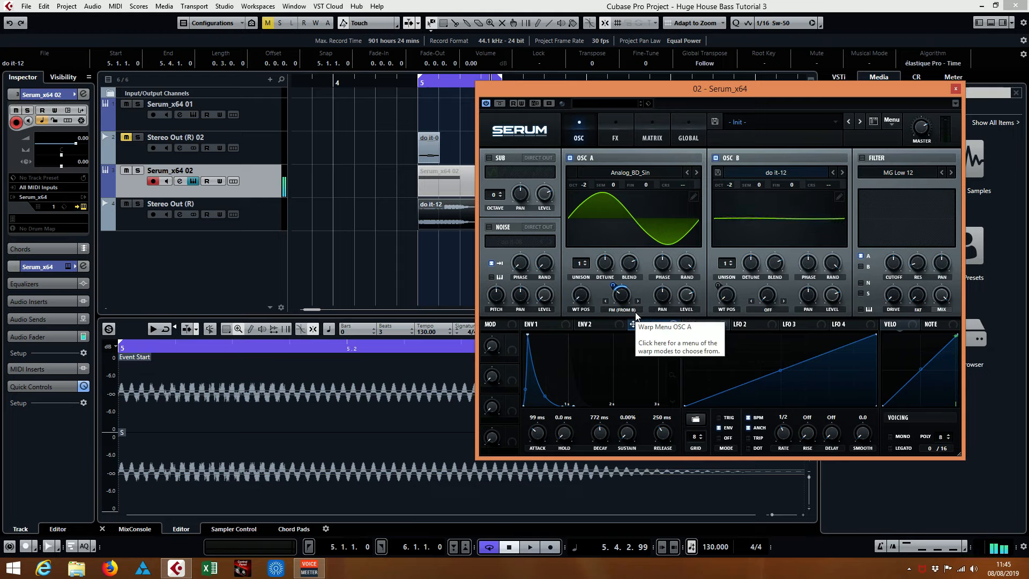
pyautogui.click(655, 138)
pyautogui.click(503, 209)
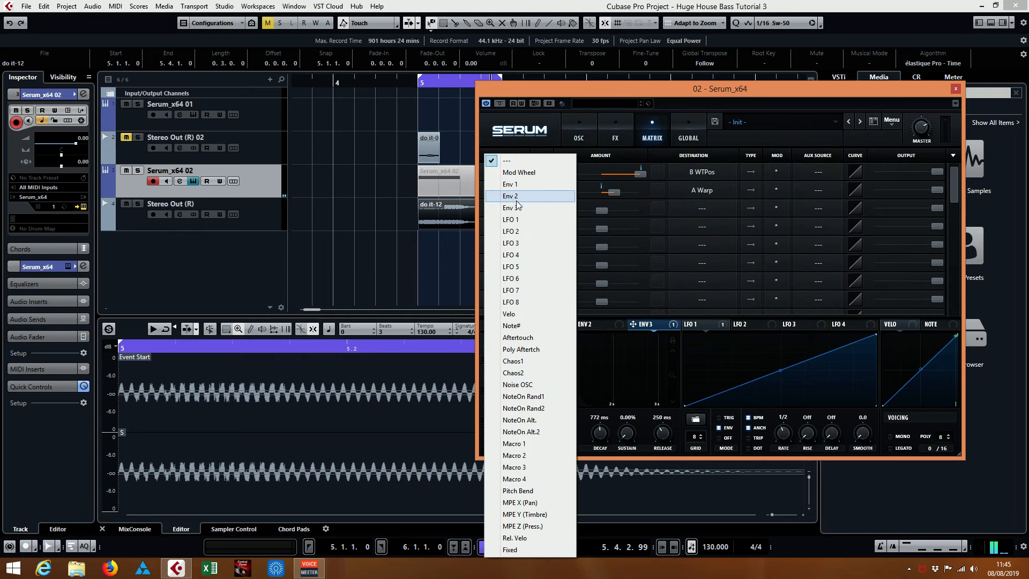
pyautogui.click(515, 206)
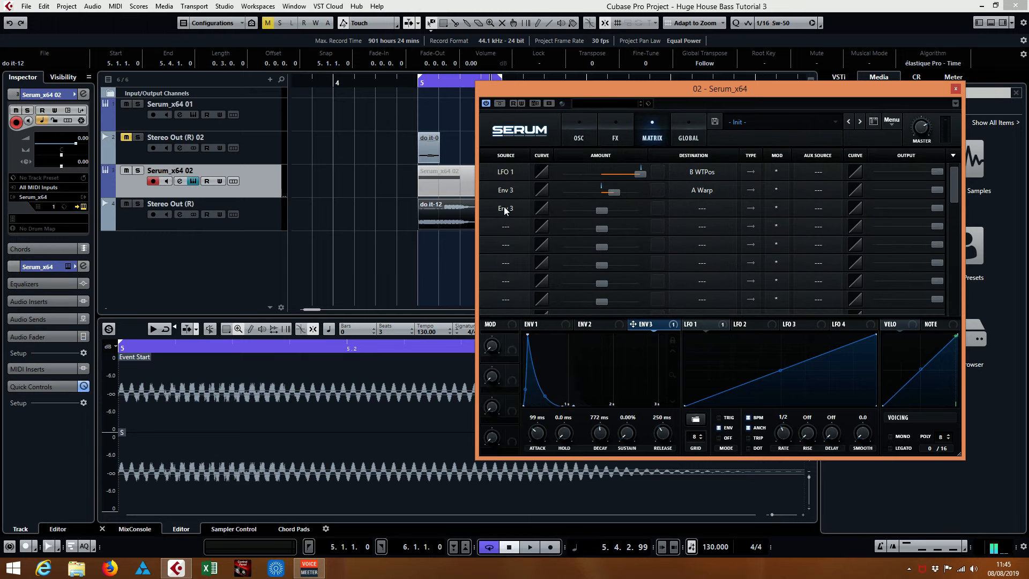
pyautogui.click(700, 208)
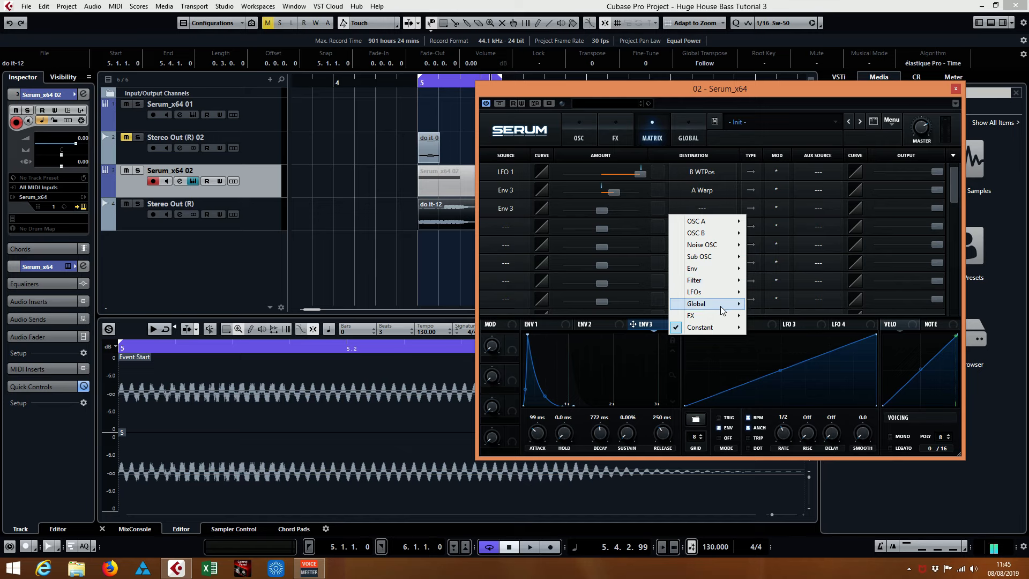
pyautogui.moveTo(713, 317)
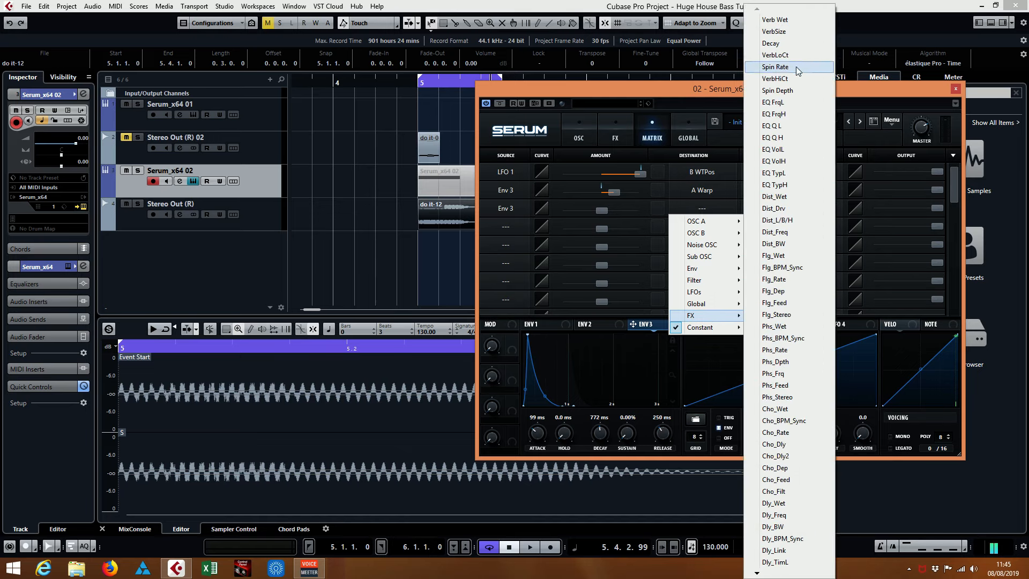
pyautogui.click(789, 196)
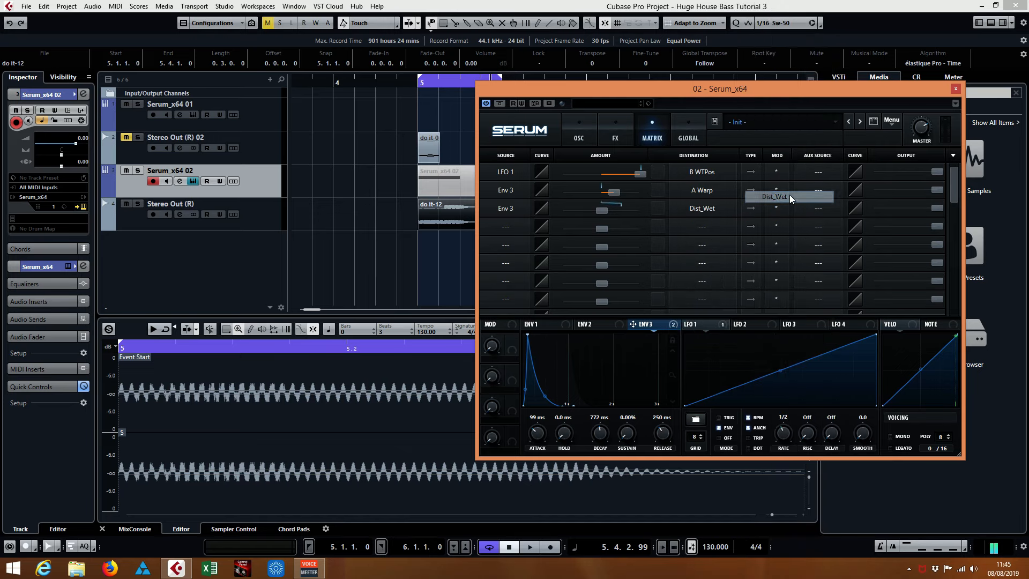
# Turn on the Distortion effect and choose the Diode 2 type
pyautogui.click(616, 138)
pyautogui.click(492, 175)
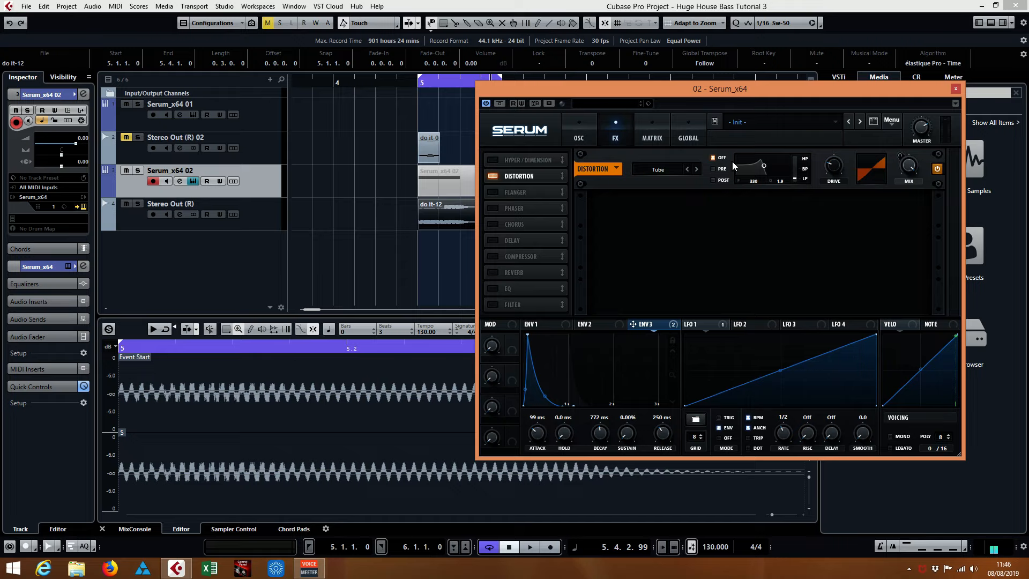
pyautogui.click(697, 168)
pyautogui.click(697, 168)
pyautogui.click(697, 168)
pyautogui.click(697, 169)
pyautogui.click(686, 169)
pyautogui.click(696, 169)
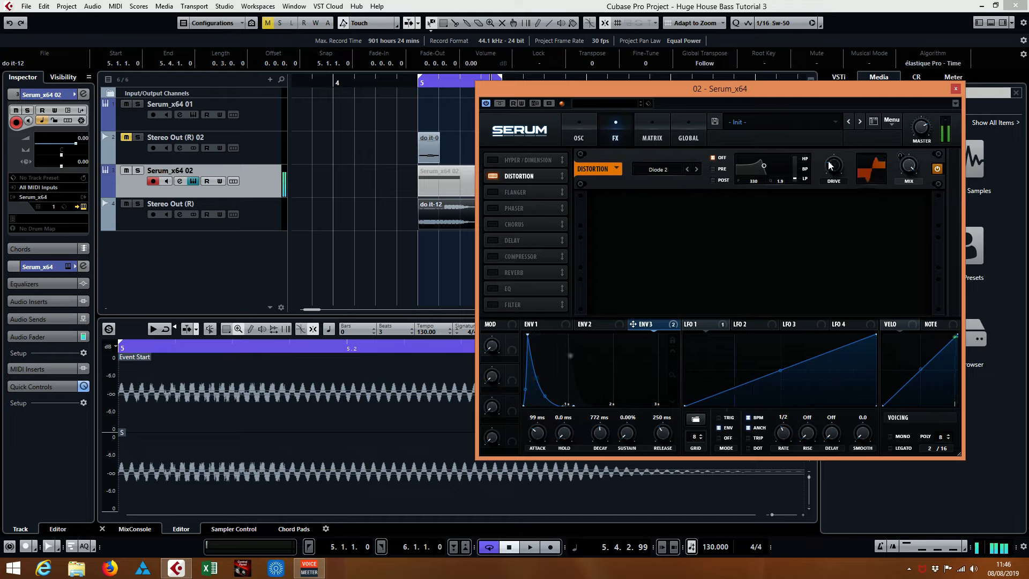
# Adjust the distortion's drive and compare its mix from dry to fully wet, ending at 100%
pyautogui.moveTo(830, 165); pyautogui.dragTo(838, 175)
pyautogui.moveTo(908, 165); pyautogui.dragTo(914, 302)
pyautogui.moveTo(915, 167)
pyautogui.moveTo(915, 168); pyautogui.dragTo(897, 6)
pyautogui.moveTo(836, 165); pyautogui.dragTo(838, 170)
pyautogui.moveTo(834, 161)
pyautogui.moveTo(909, 167)
# Raise the Env 3 to Dist_Wet modulation amount to its maximum in the matrix and return to the distortion settings
pyautogui.click(657, 137)
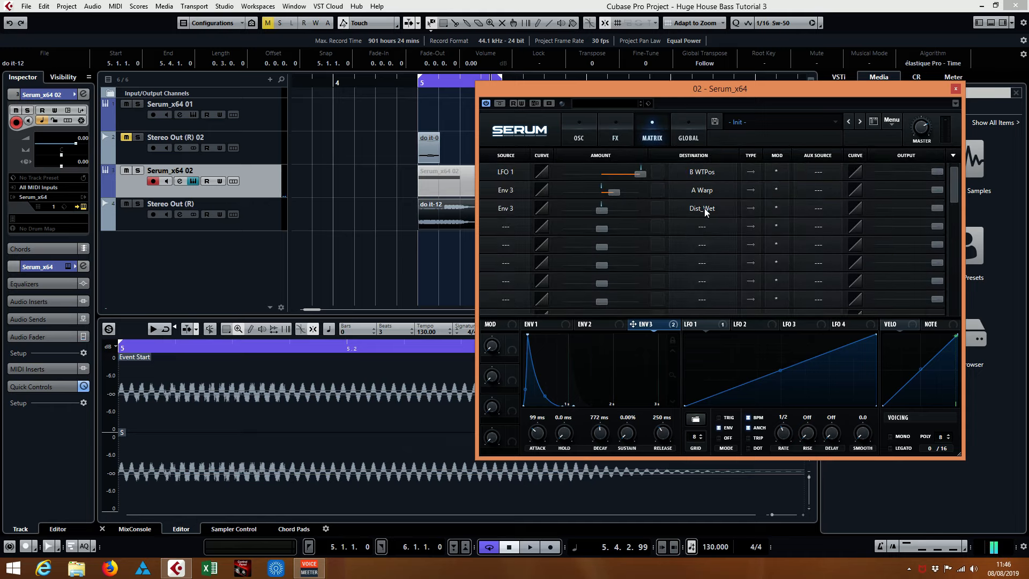
pyautogui.moveTo(603, 211); pyautogui.dragTo(620, 205)
pyautogui.click(619, 139)
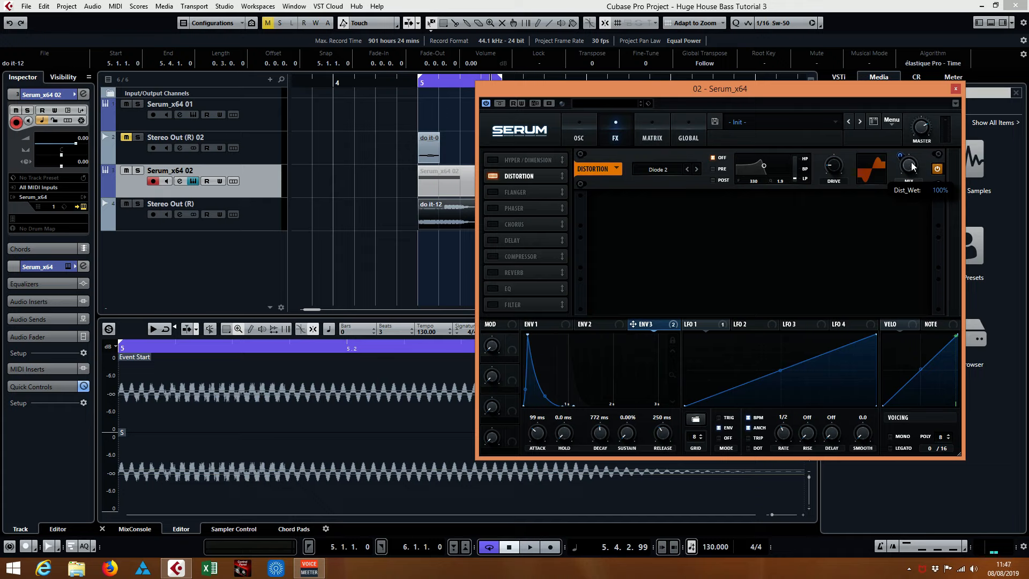
pyautogui.click(652, 138)
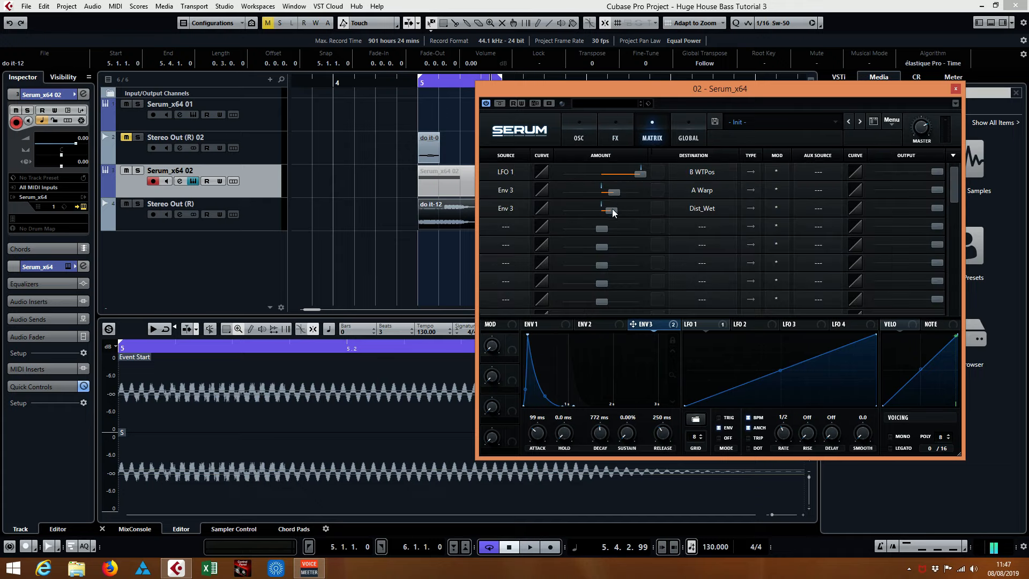
pyautogui.moveTo(612, 208); pyautogui.dragTo(684, 217)
pyautogui.click(615, 138)
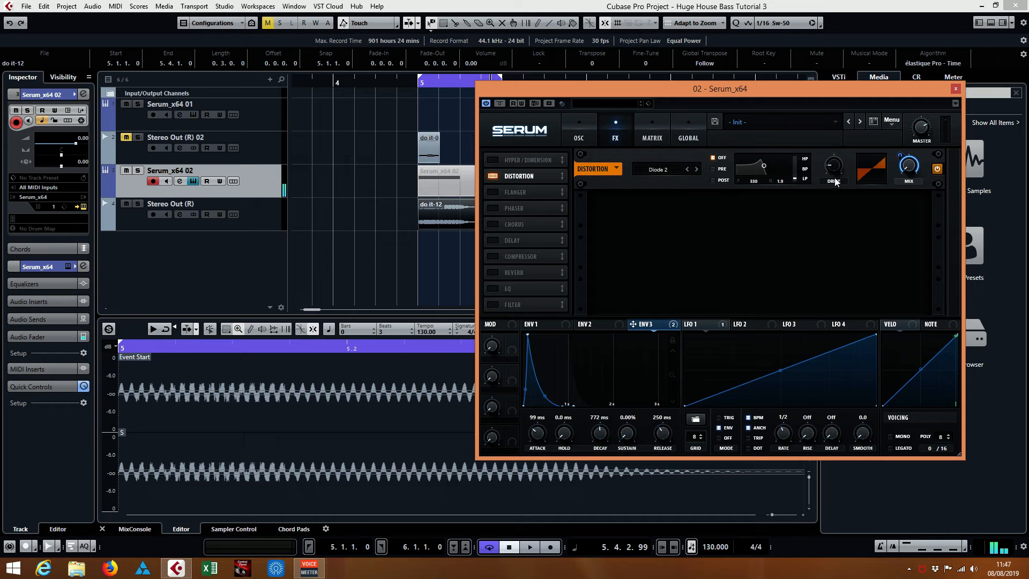
# Add a modulation matrix routing from Env 3 to the distortion drive, Dist_Drv, with a small positive amount
pyautogui.click(652, 134)
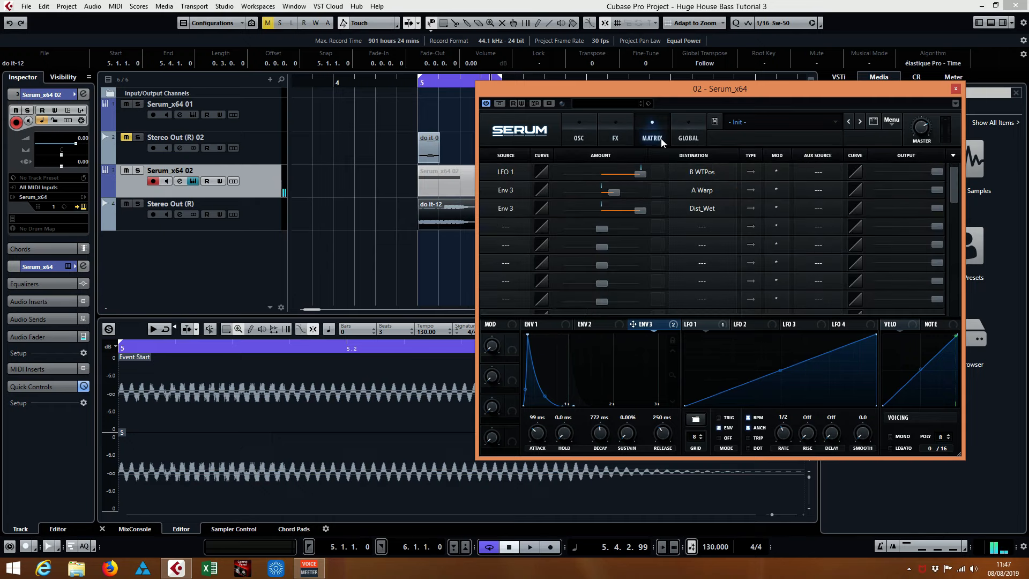
pyautogui.click(506, 228)
pyautogui.click(530, 210)
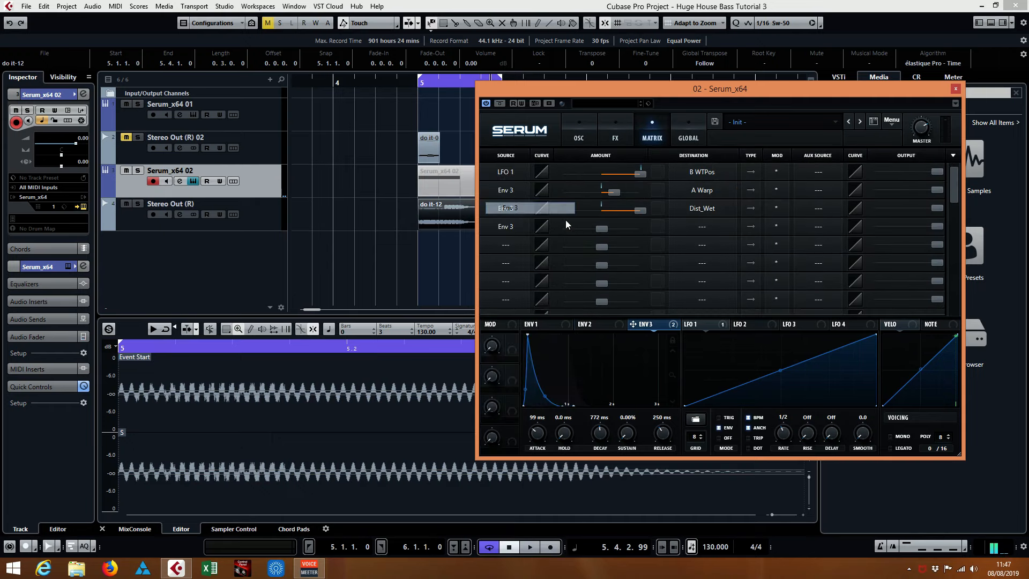
pyautogui.click(700, 234)
pyautogui.moveTo(694, 333)
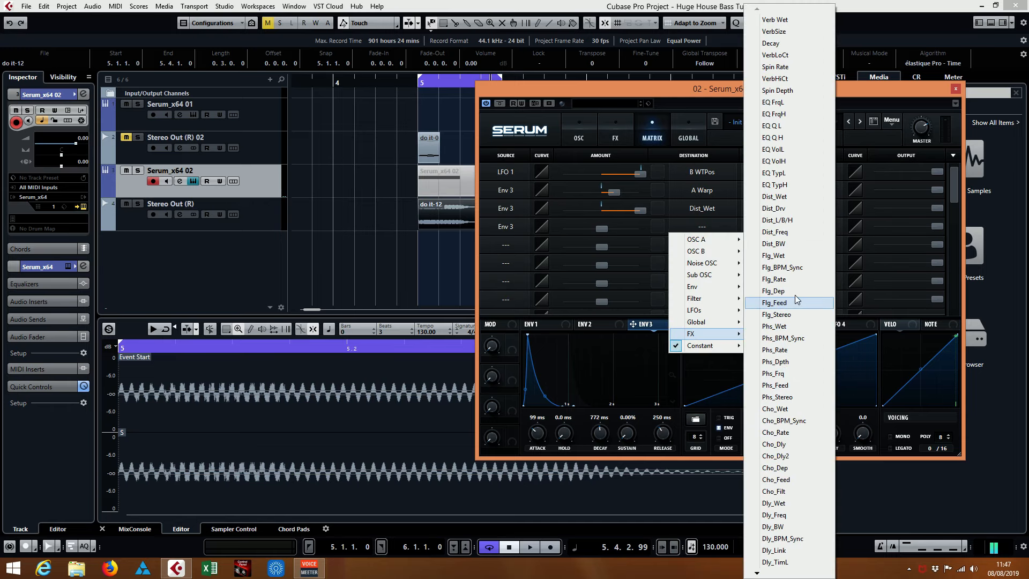
pyautogui.click(793, 210)
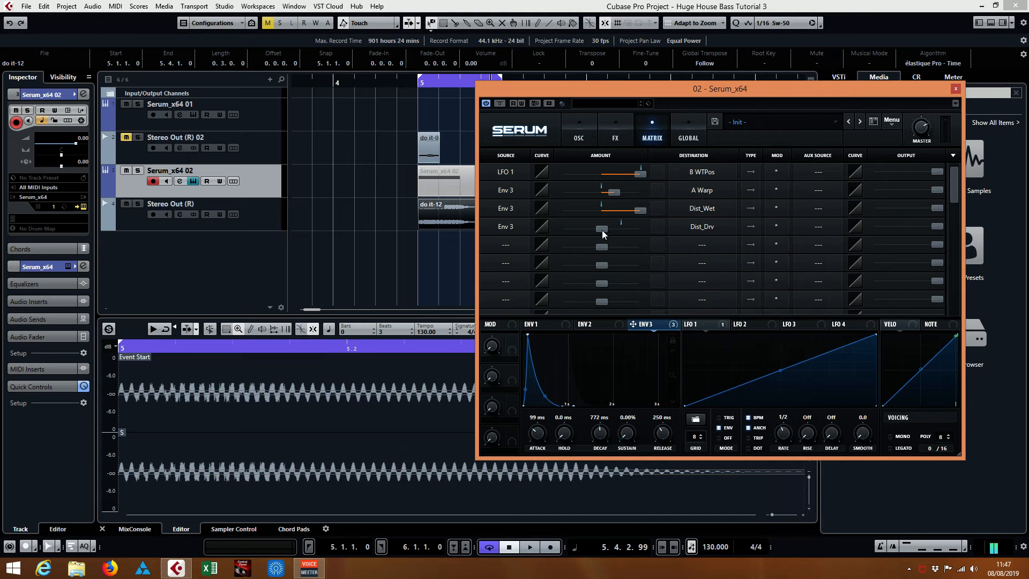
pyautogui.moveTo(602, 230); pyautogui.dragTo(621, 238)
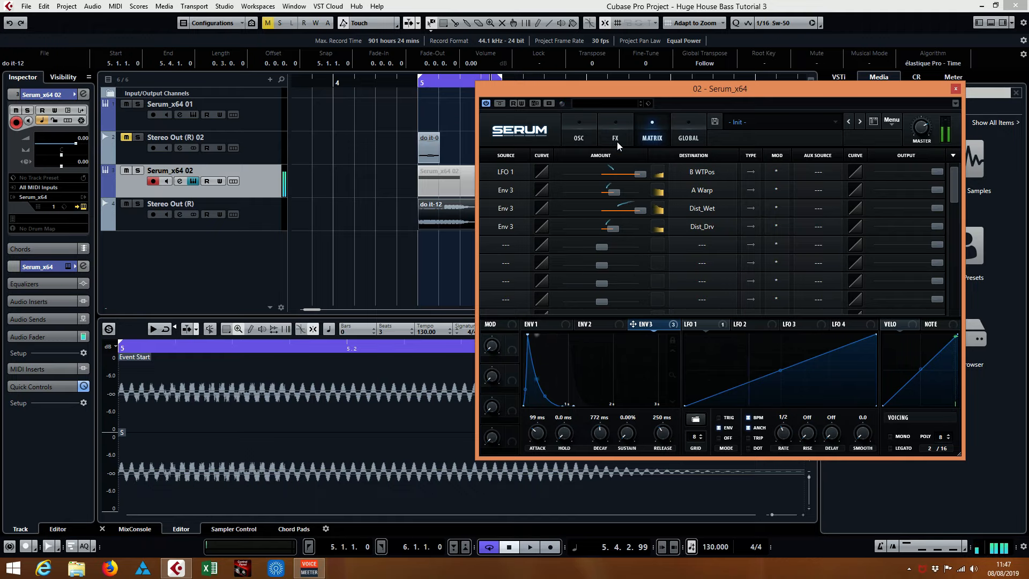
# Fine-tune the distortion's Env 3 drive modulation depth and set its base drive to about 14%
pyautogui.click(615, 135)
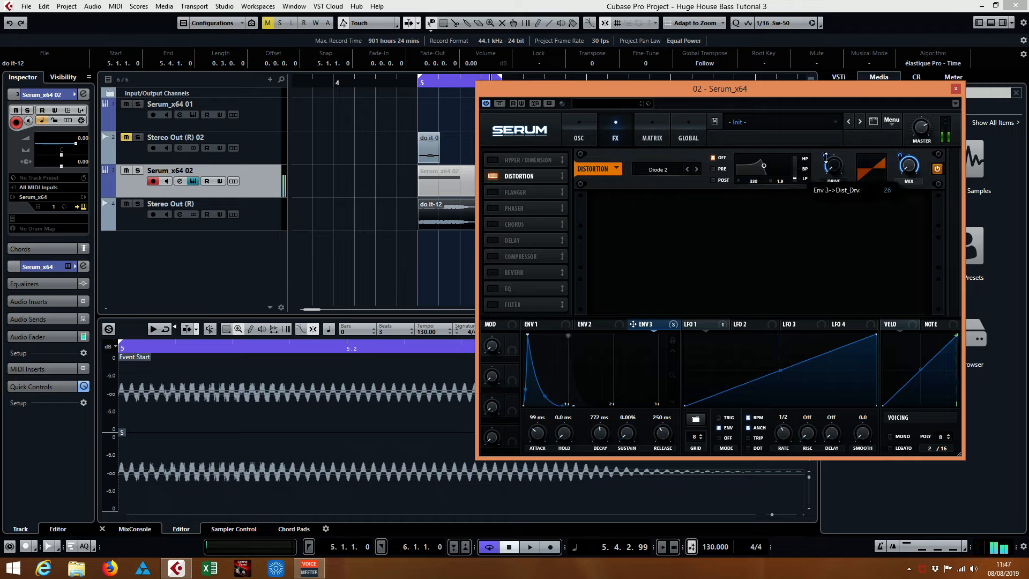
pyautogui.moveTo(826, 159); pyautogui.dragTo(826, 161)
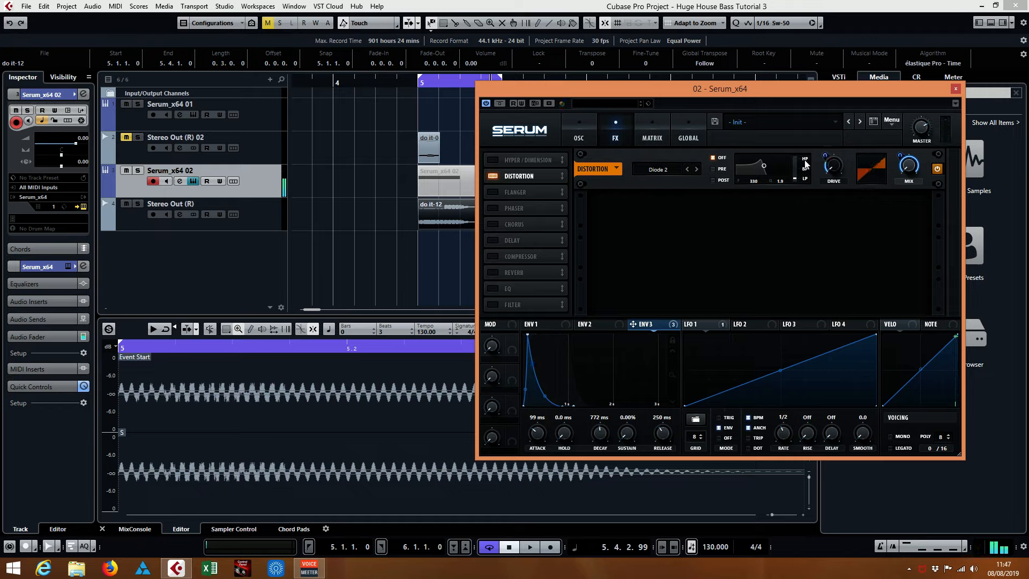
pyautogui.moveTo(835, 161)
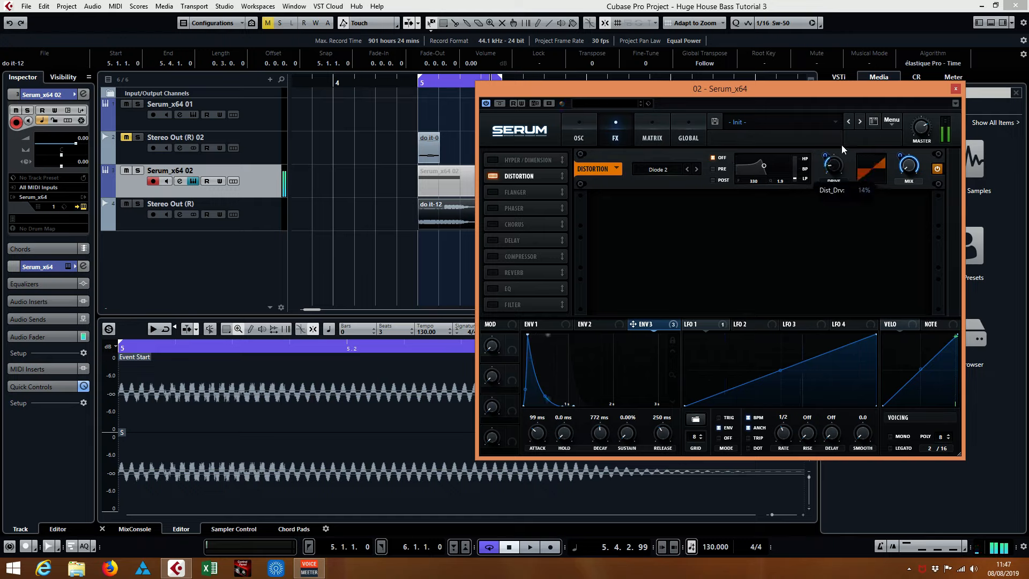
pyautogui.moveTo(842, 146)
pyautogui.mouseDown()
pyautogui.moveTo(839, 179)
pyautogui.moveTo(840, 146)
pyautogui.mouseUp()
# Turn on the sub oscillator, lower it to octave -2 and enable its Direct Out
pyautogui.click(580, 138)
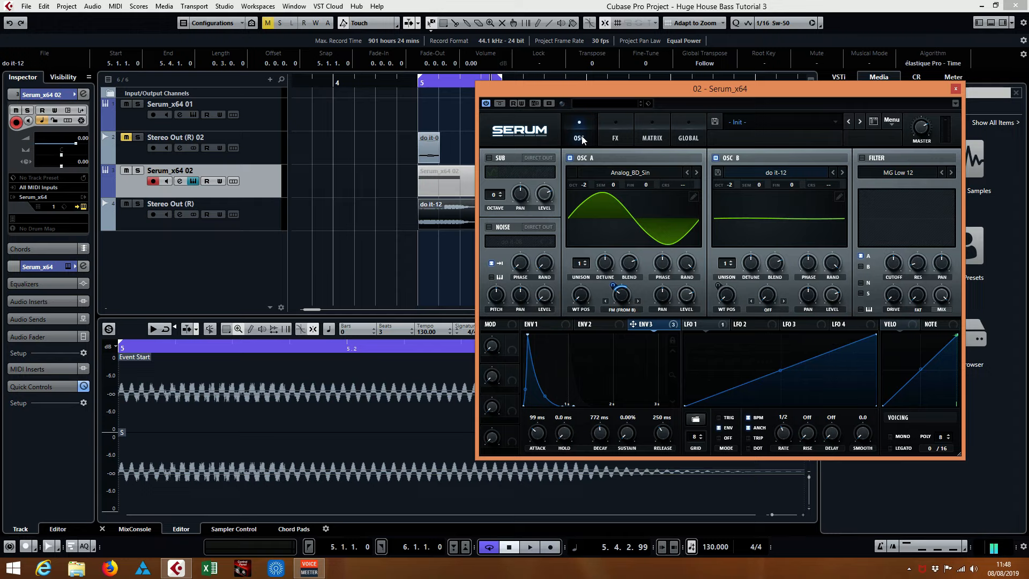
pyautogui.click(489, 158)
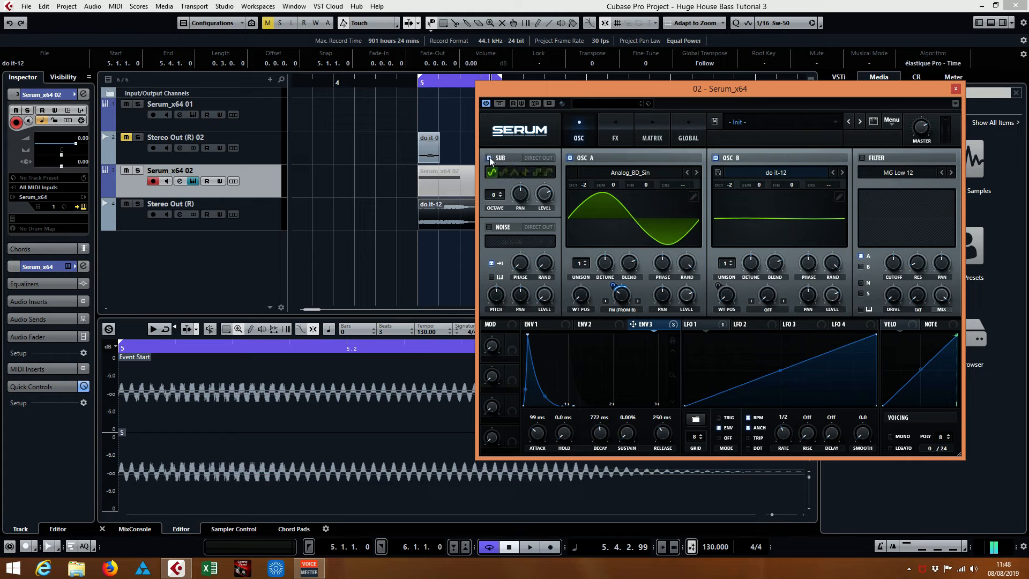
pyautogui.click(501, 198)
pyautogui.click(501, 198)
pyautogui.click(542, 159)
# Turn on the EQ effect, switch its low band to the low-cut shape and adjust that band's frequency
pyautogui.click(617, 139)
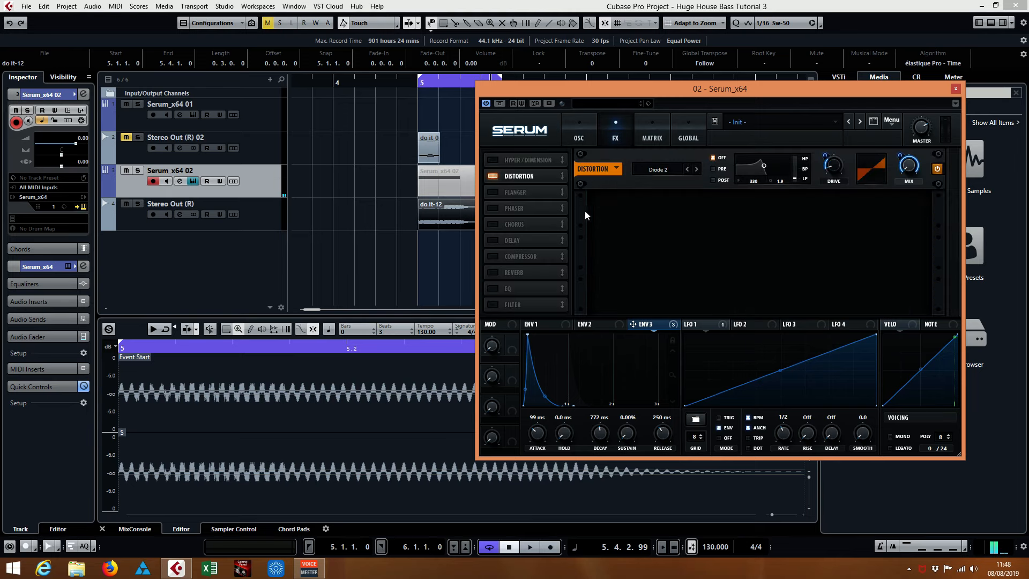
pyautogui.click(586, 141)
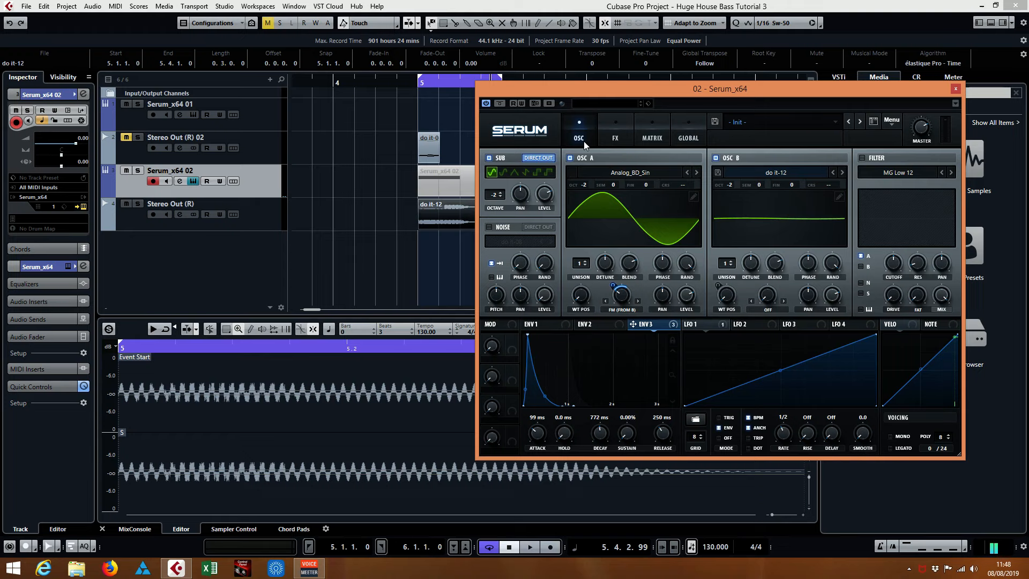
pyautogui.click(619, 140)
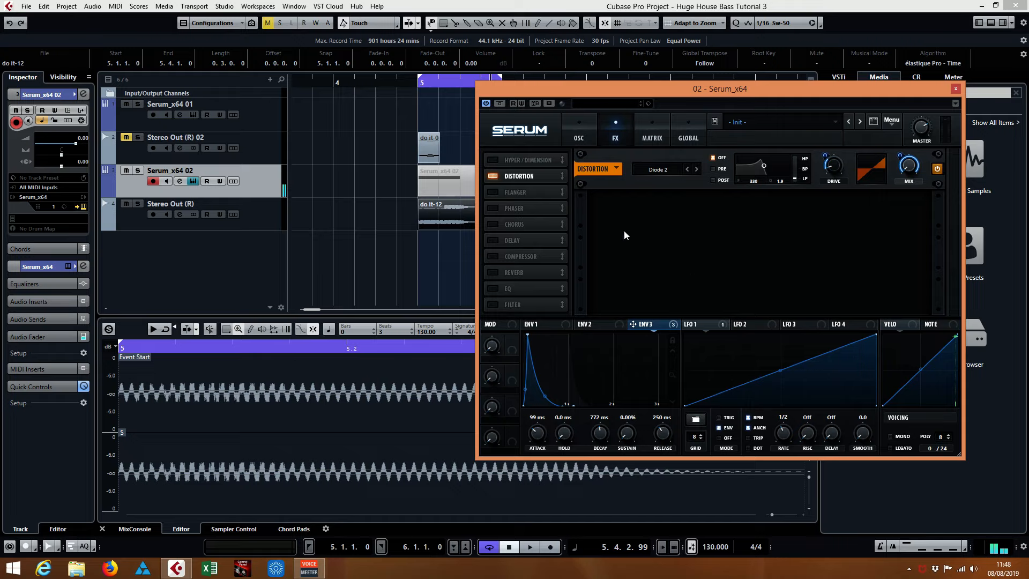
pyautogui.click(493, 288)
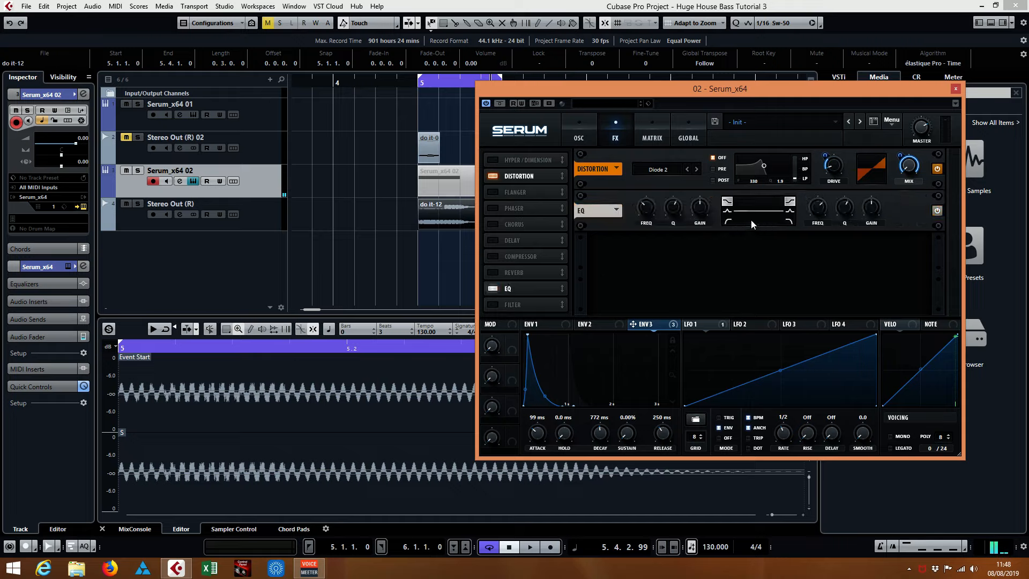
pyautogui.click(728, 221)
pyautogui.moveTo(671, 210); pyautogui.dragTo(649, 224)
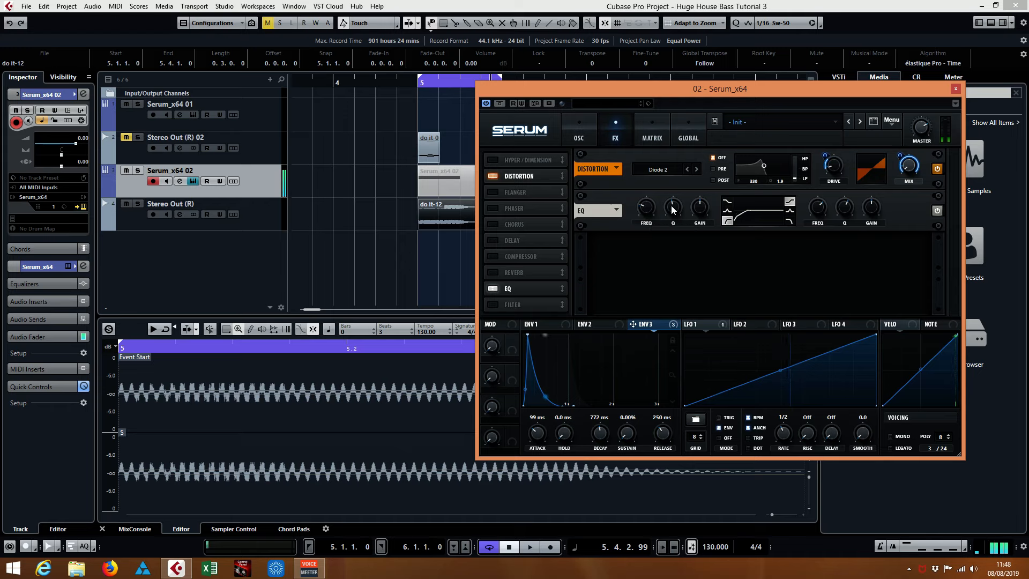
# Route Env 3 to the EQ's low frequency, EQ FrqL, in the modulation matrix and adjust the sweep's depth and base frequency
pyautogui.click(656, 140)
pyautogui.click(507, 246)
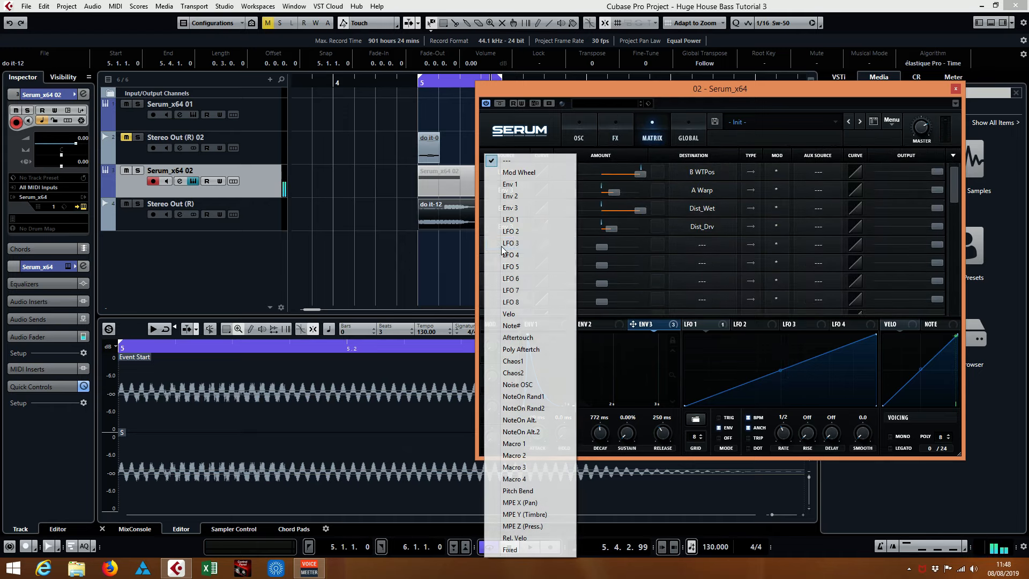
pyautogui.click(528, 208)
pyautogui.click(703, 243)
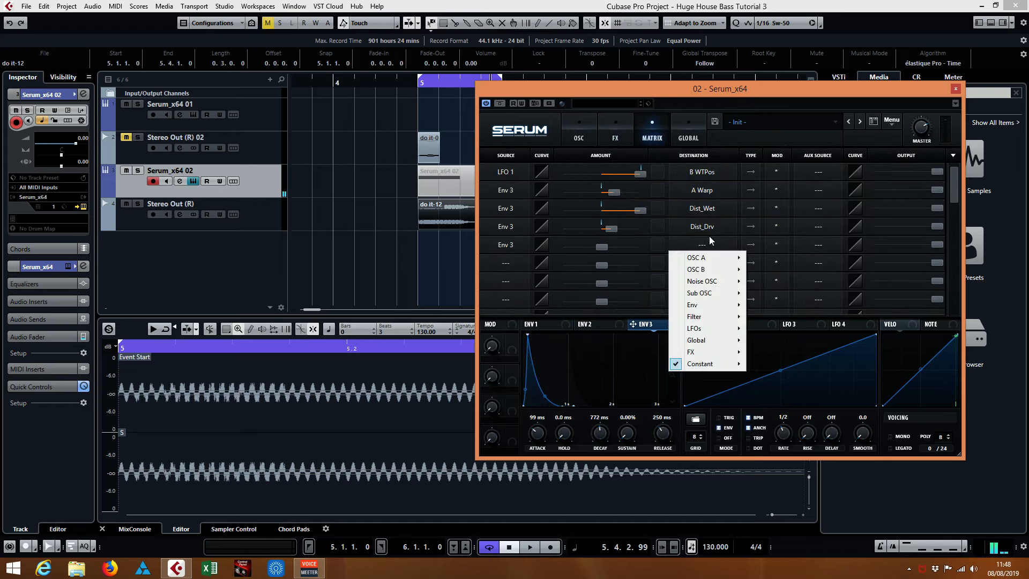
pyautogui.moveTo(696, 351)
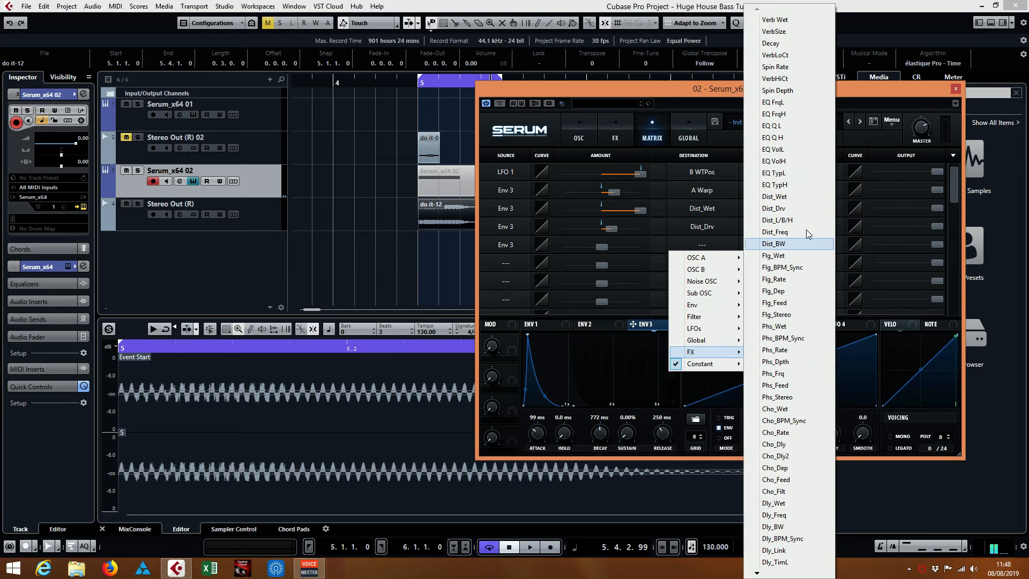
pyautogui.click(786, 103)
pyautogui.moveTo(609, 248); pyautogui.dragTo(636, 262)
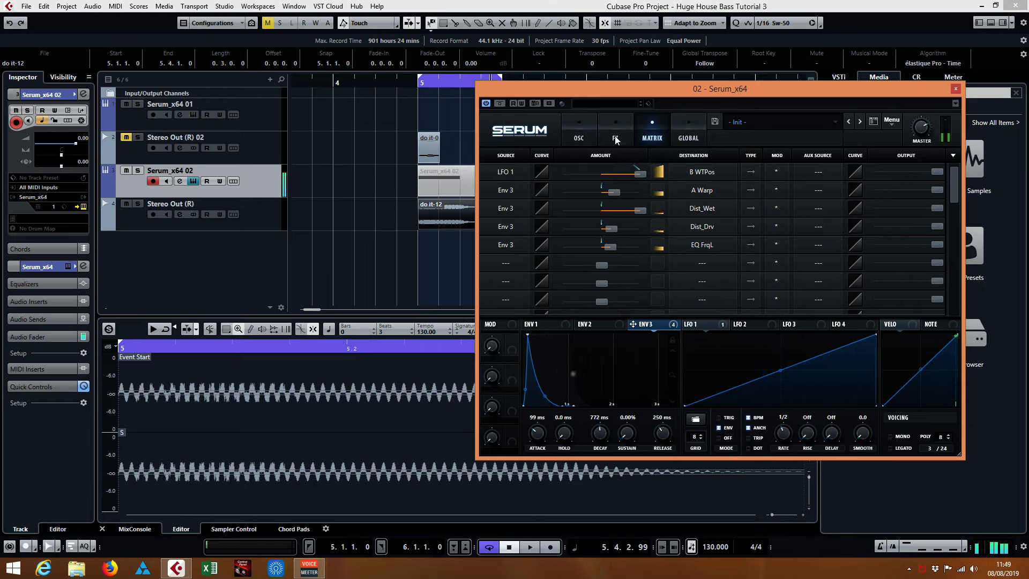
pyautogui.click(616, 140)
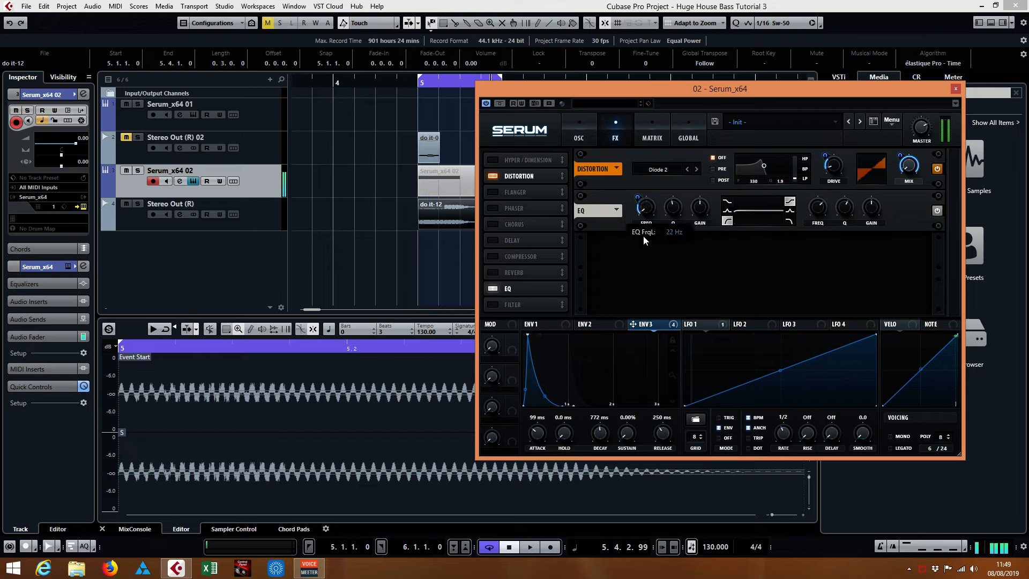
pyautogui.moveTo(636, 210); pyautogui.dragTo(651, 192)
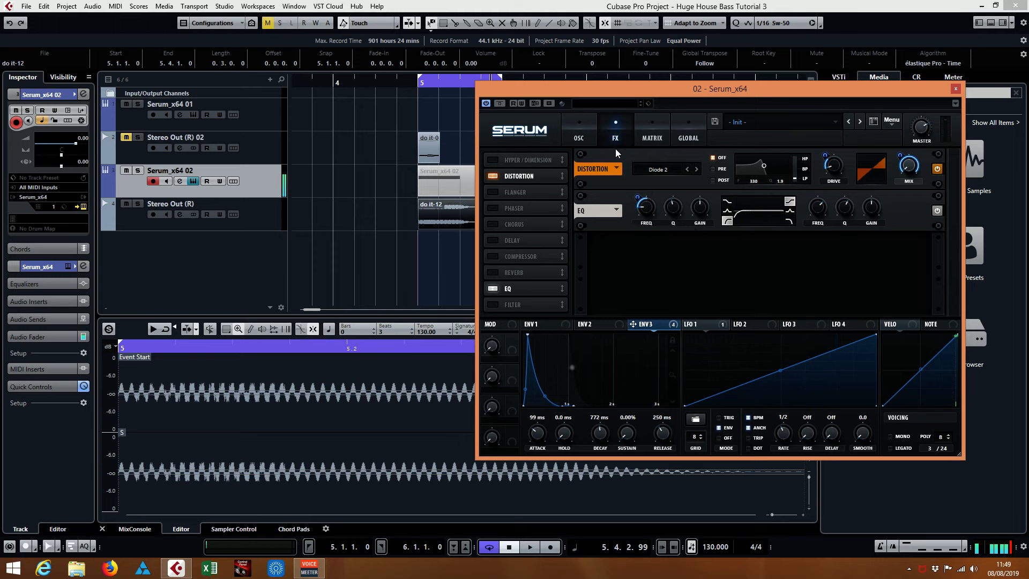
# Turn off the sub oscillator and set the EQ's low-cut frequency to about 58 Hz
pyautogui.click(578, 135)
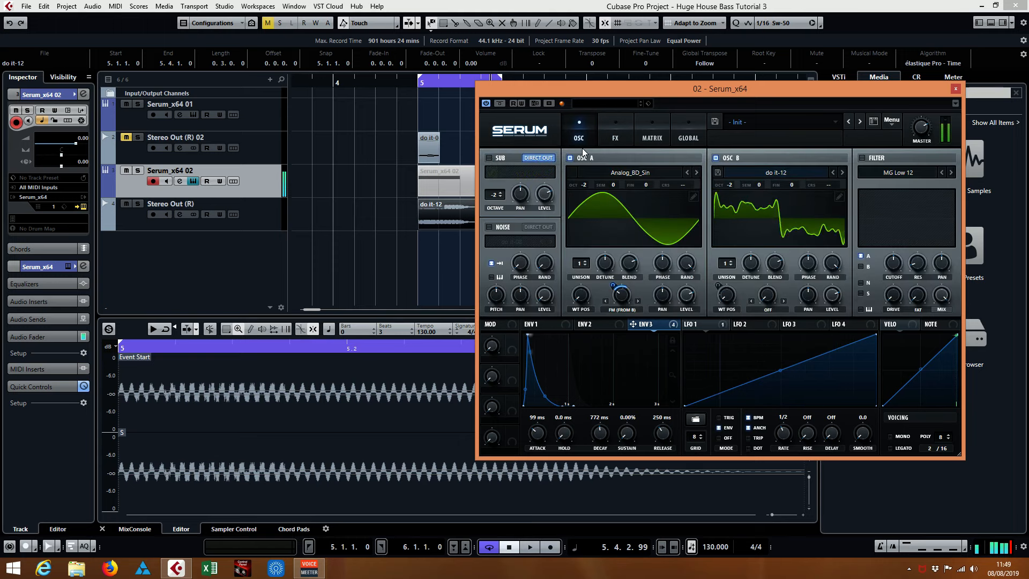
pyautogui.click(616, 137)
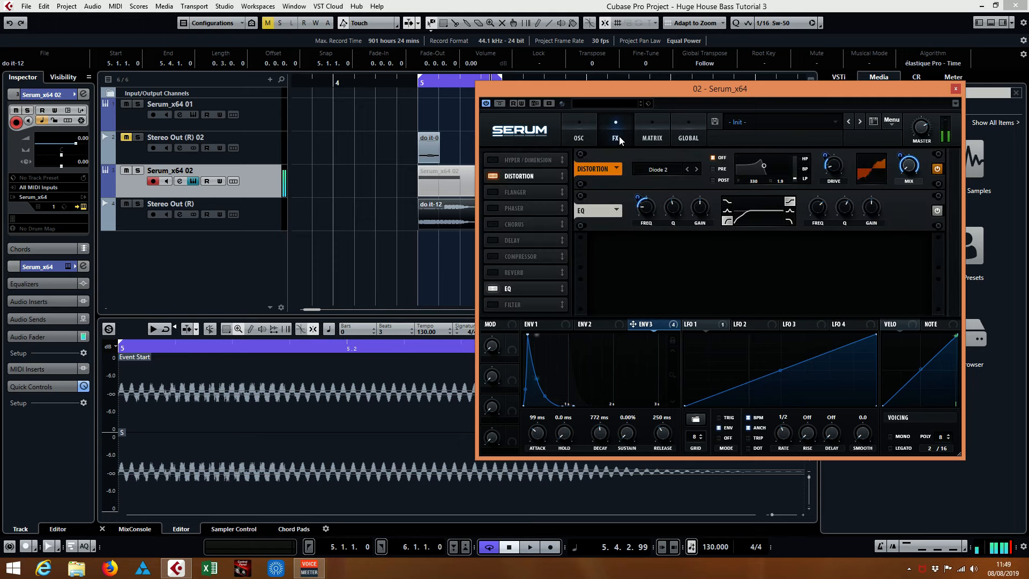
pyautogui.moveTo(649, 214)
pyautogui.moveTo(649, 214); pyautogui.dragTo(648, 215)
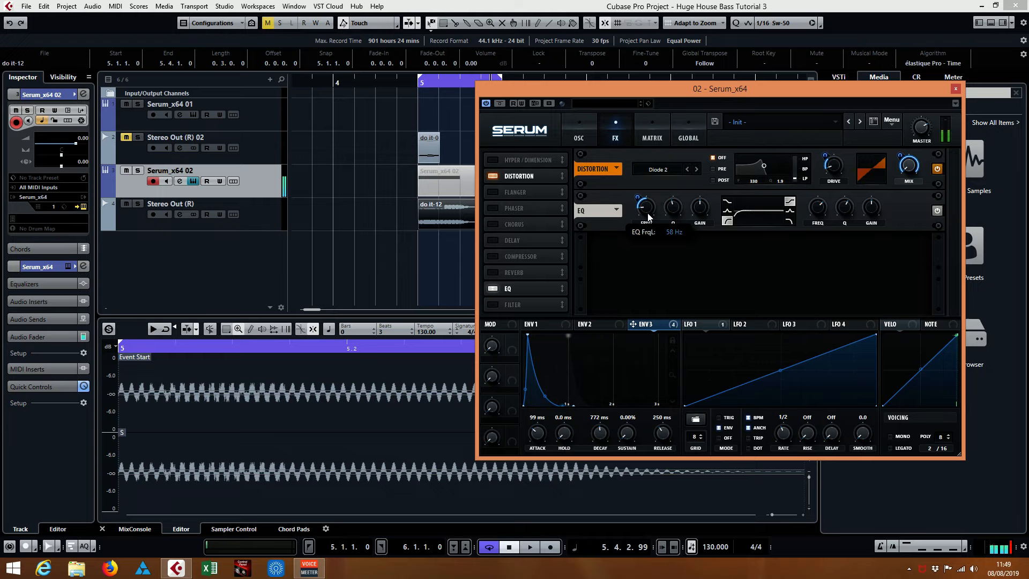
# Move the EQ ahead of the Distortion in the effects chain and set its low-cut frequency to 47 Hz
pyautogui.moveTo(538, 286); pyautogui.dragTo(544, 172)
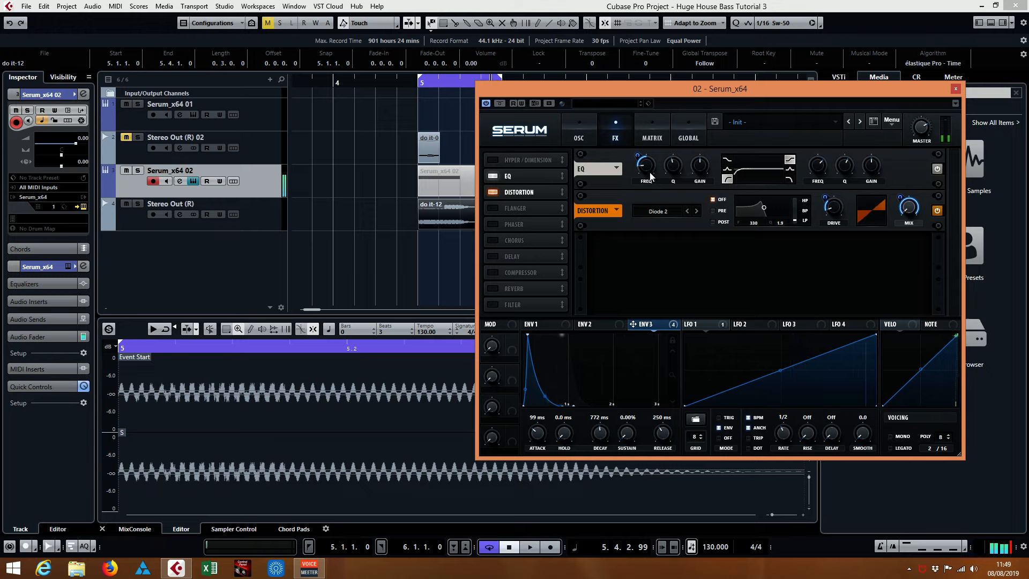
pyautogui.moveTo(652, 177)
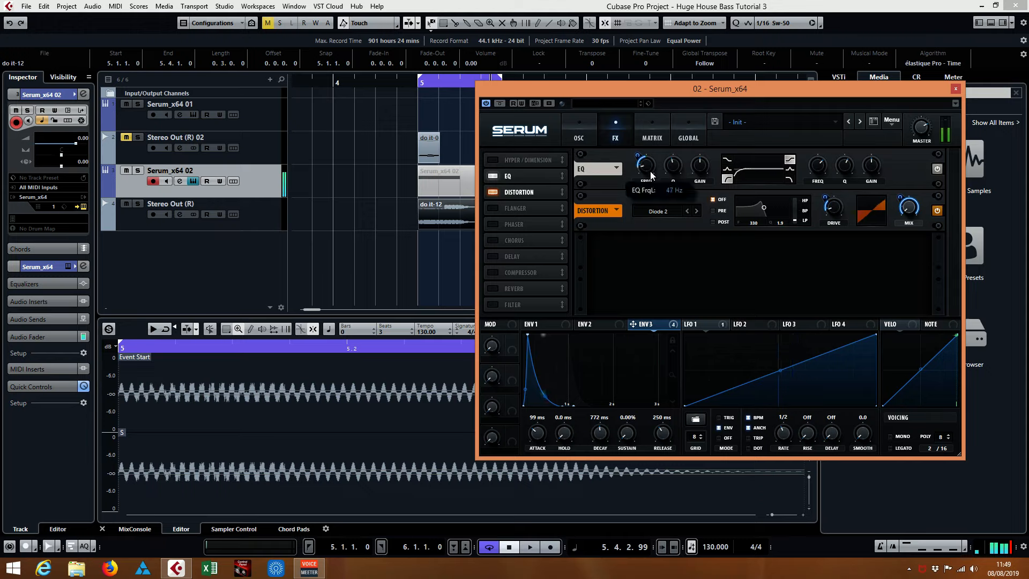
pyautogui.click(569, 140)
pyautogui.click(610, 142)
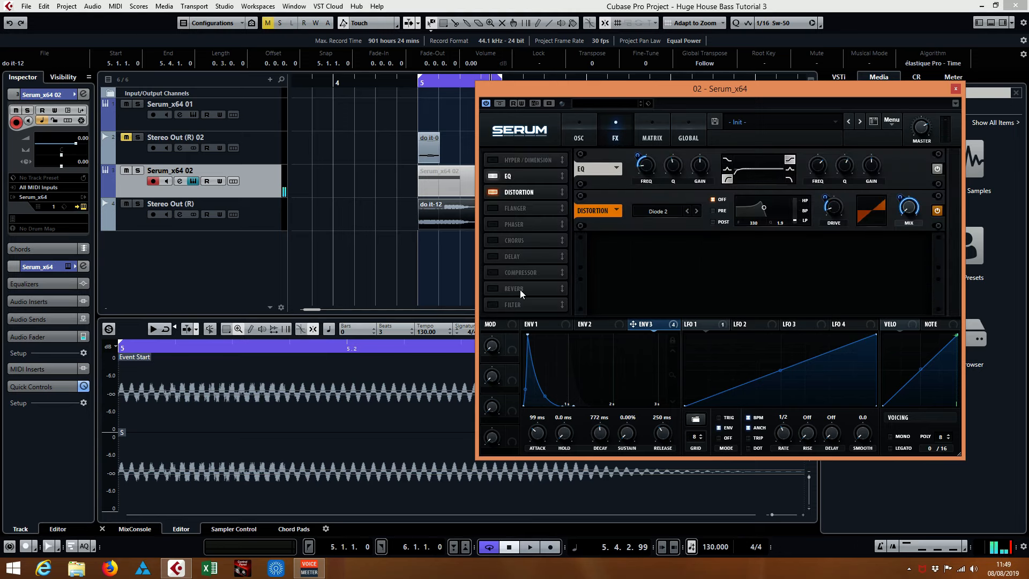
# Turn on the Reverb effect, raise its mix and try different size settings
pyautogui.click(492, 288)
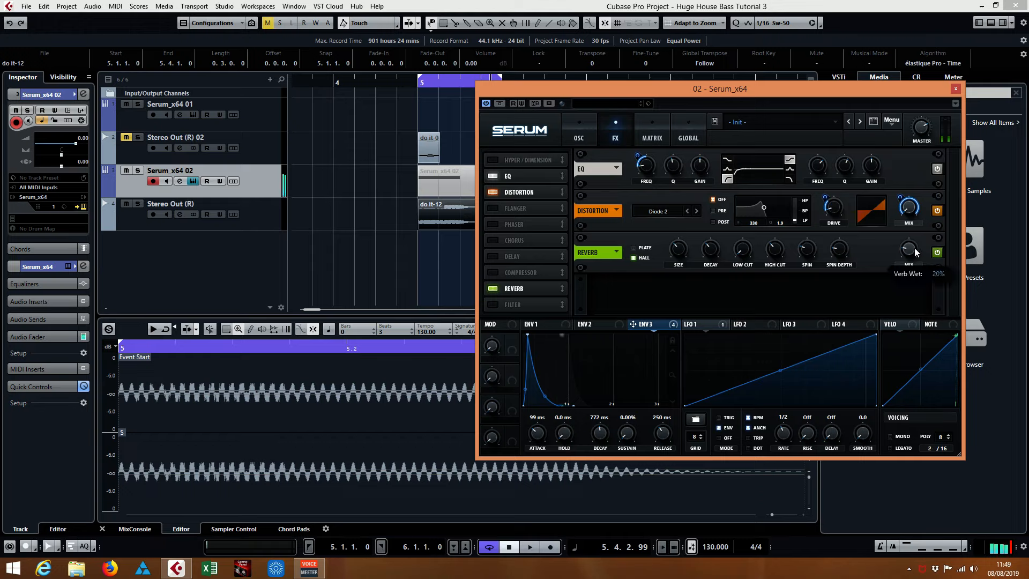
pyautogui.moveTo(914, 249); pyautogui.dragTo(918, 234)
pyautogui.moveTo(684, 258)
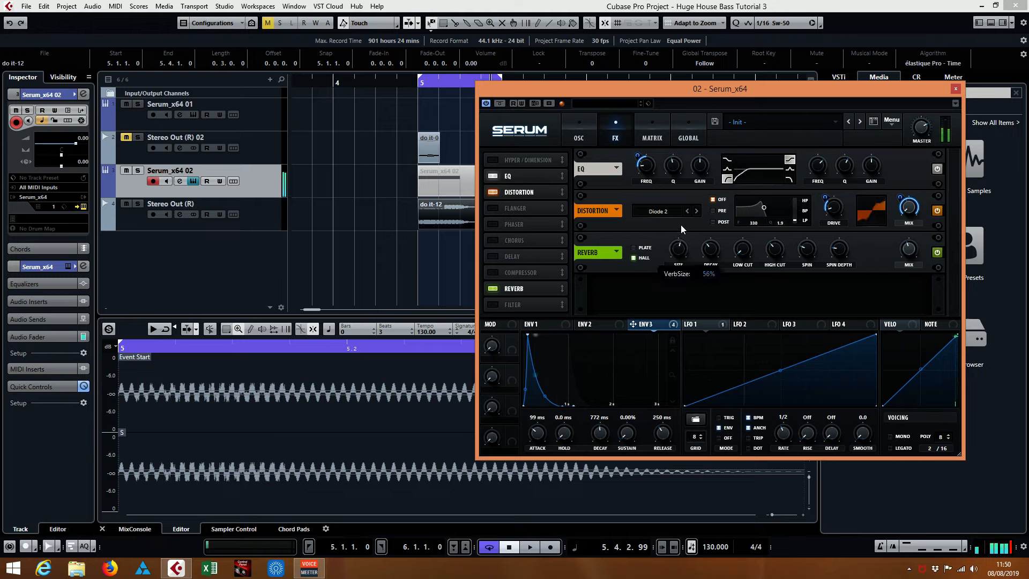
pyautogui.moveTo(683, 259)
pyautogui.mouseDown()
pyautogui.moveTo(683, 275)
pyautogui.moveTo(681, 244)
pyautogui.mouseUp()
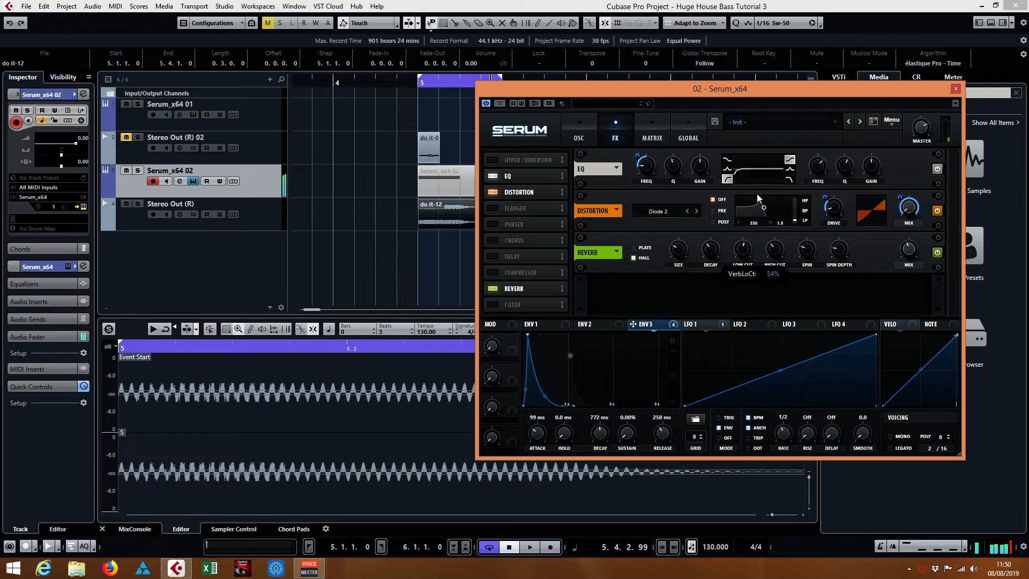
# Compare low cut and high cut settings on the reverb
pyautogui.moveTo(757, 194)
pyautogui.mouseDown()
pyautogui.moveTo(761, 142)
pyautogui.moveTo(747, 205)
pyautogui.mouseUp()
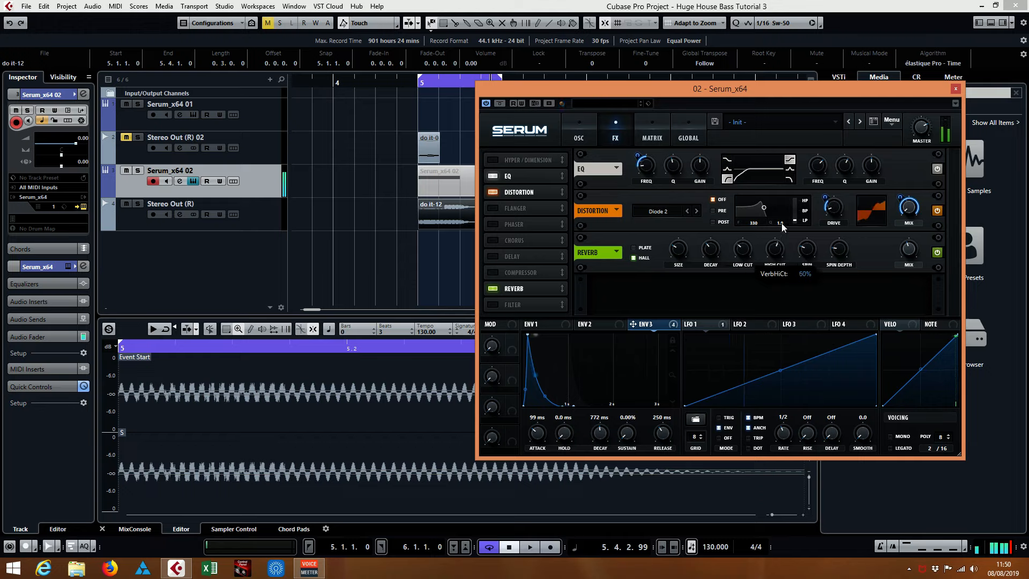
pyautogui.moveTo(782, 243); pyautogui.dragTo(780, 271)
pyautogui.moveTo(781, 267); pyautogui.dragTo(777, 248)
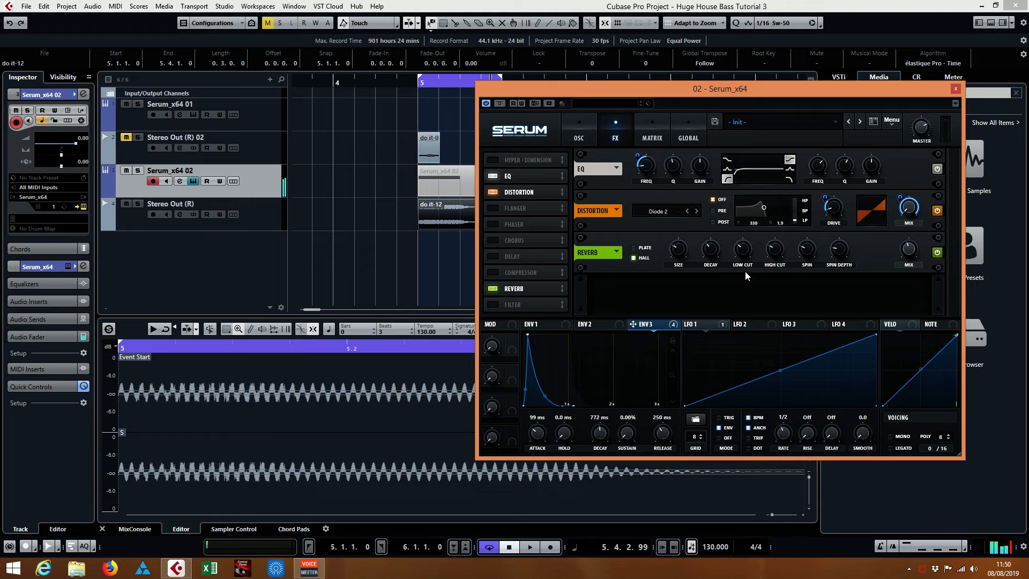
# Route Env 3 to the reverb's Verb Wet in the modulation matrix and set the amount to about 38
pyautogui.click(654, 139)
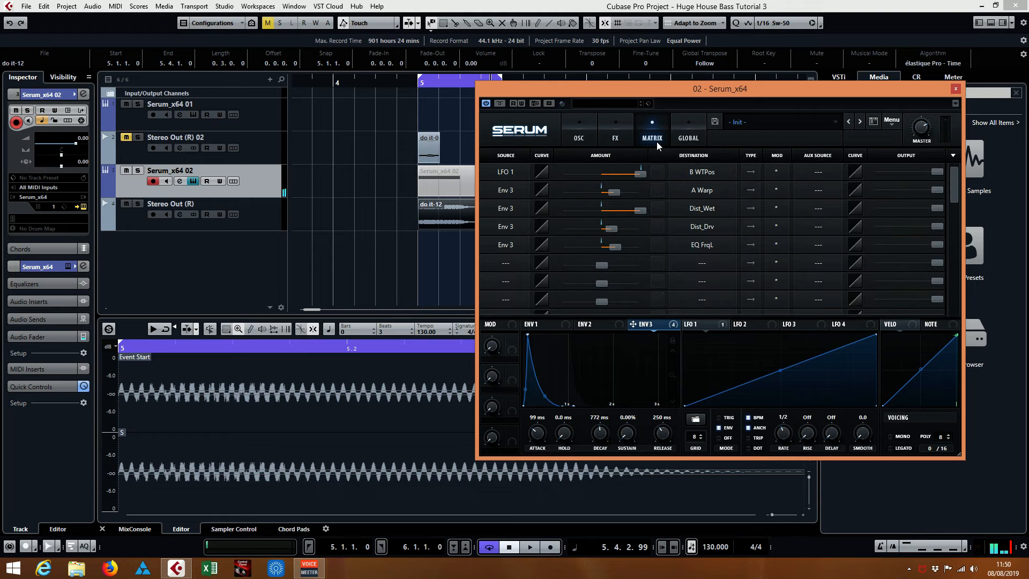
pyautogui.click(506, 263)
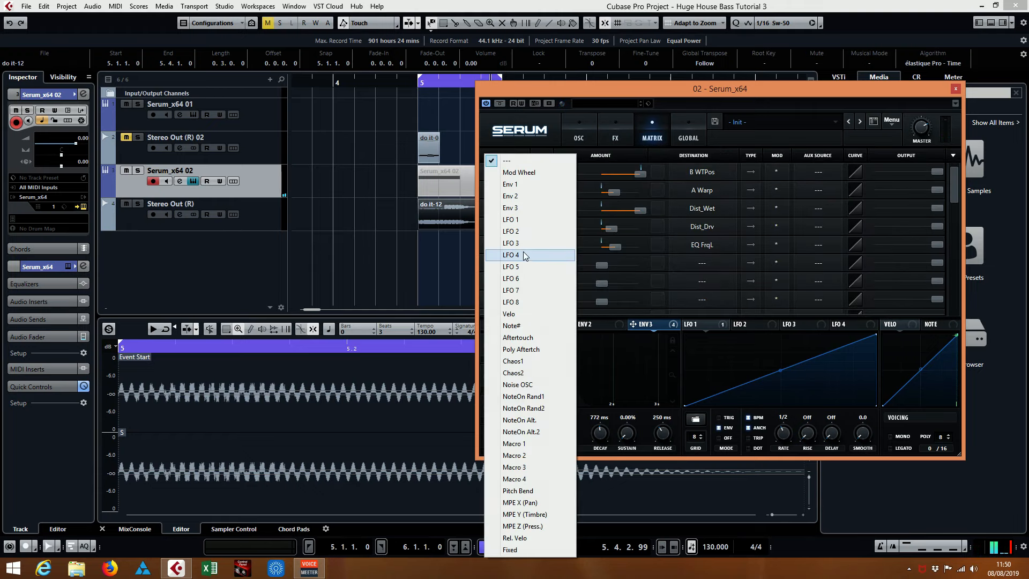
pyautogui.click(521, 210)
pyautogui.click(694, 262)
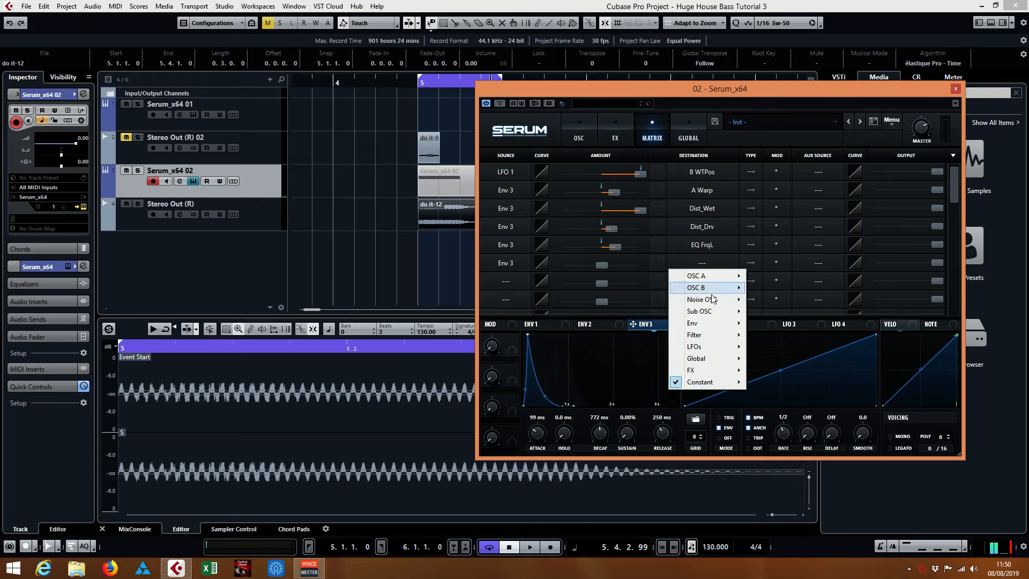
pyautogui.moveTo(703, 371)
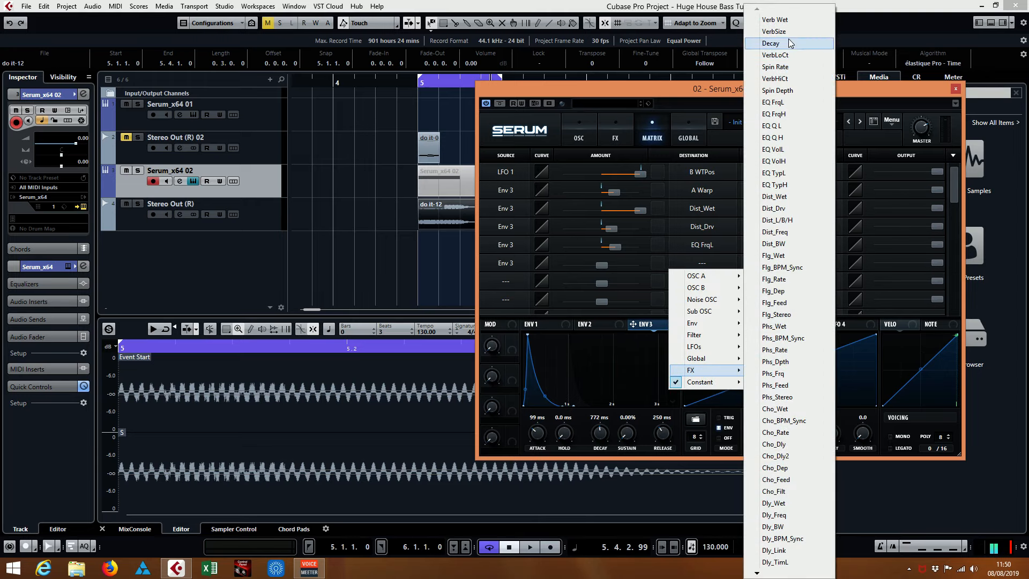
pyautogui.click(789, 20)
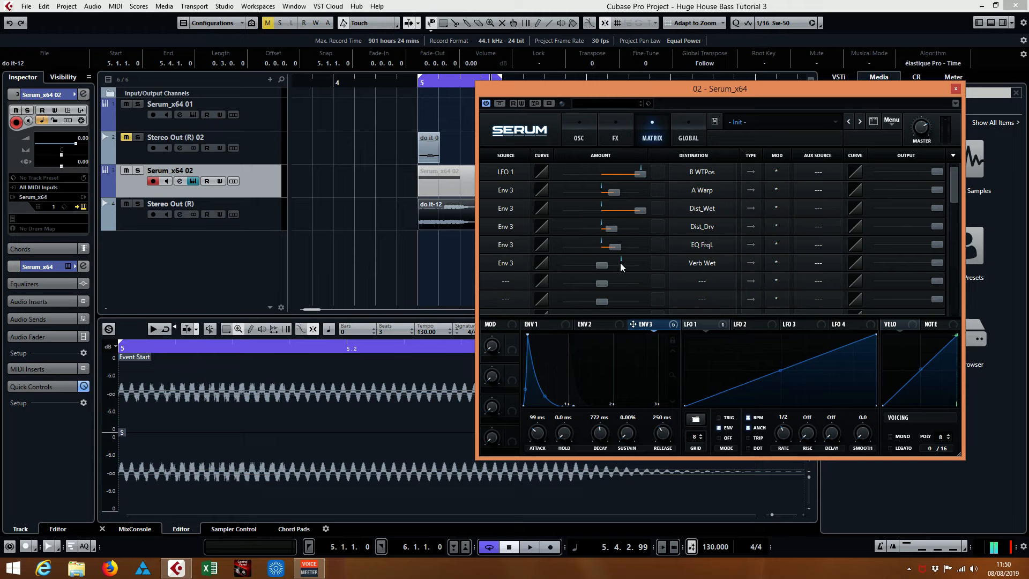
pyautogui.moveTo(602, 263)
pyautogui.mouseDown()
pyautogui.moveTo(621, 266)
pyautogui.moveTo(612, 261)
pyautogui.mouseUp()
pyautogui.click(616, 141)
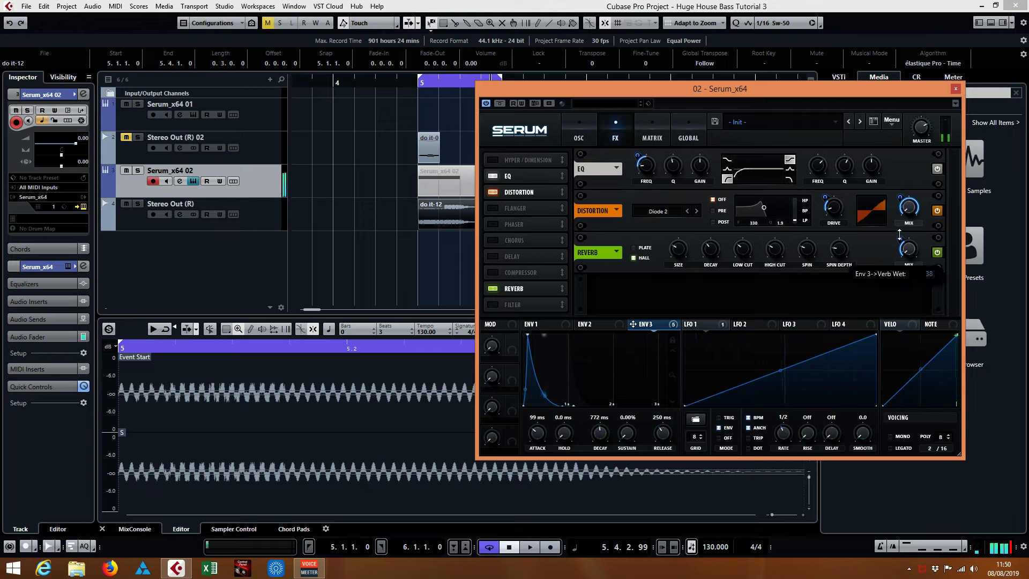
pyautogui.moveTo(910, 253)
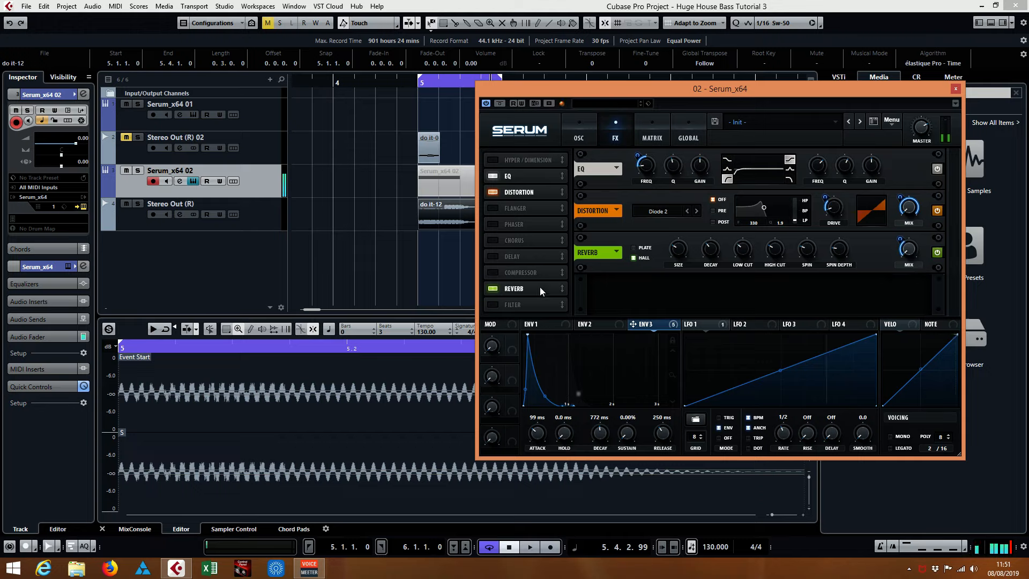
# Move the Reverb ahead of the Distortion in the effects chain and turn the sub oscillator back on
pyautogui.moveTo(540, 288); pyautogui.dragTo(546, 192)
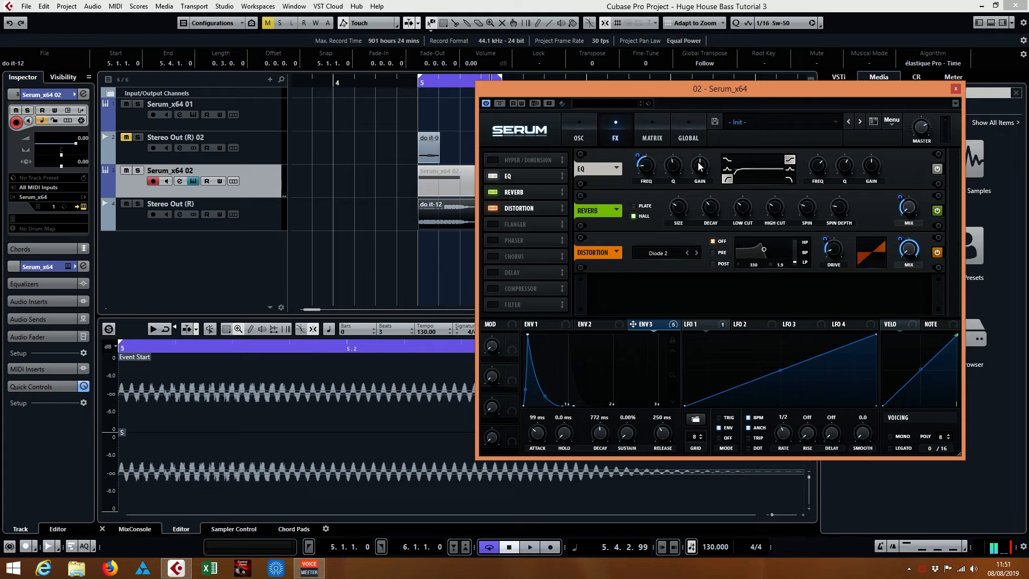
pyautogui.click(579, 137)
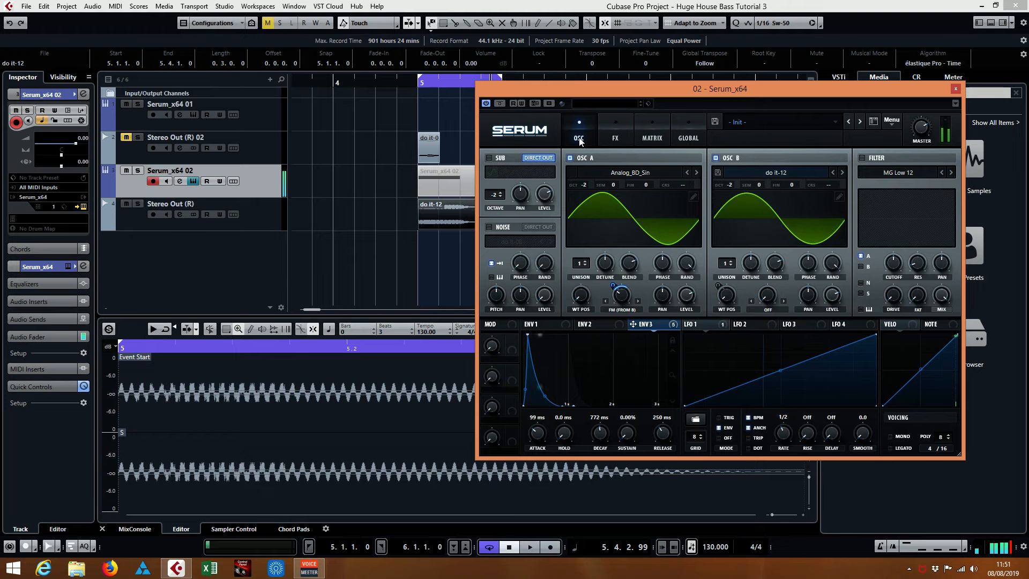
pyautogui.click(492, 158)
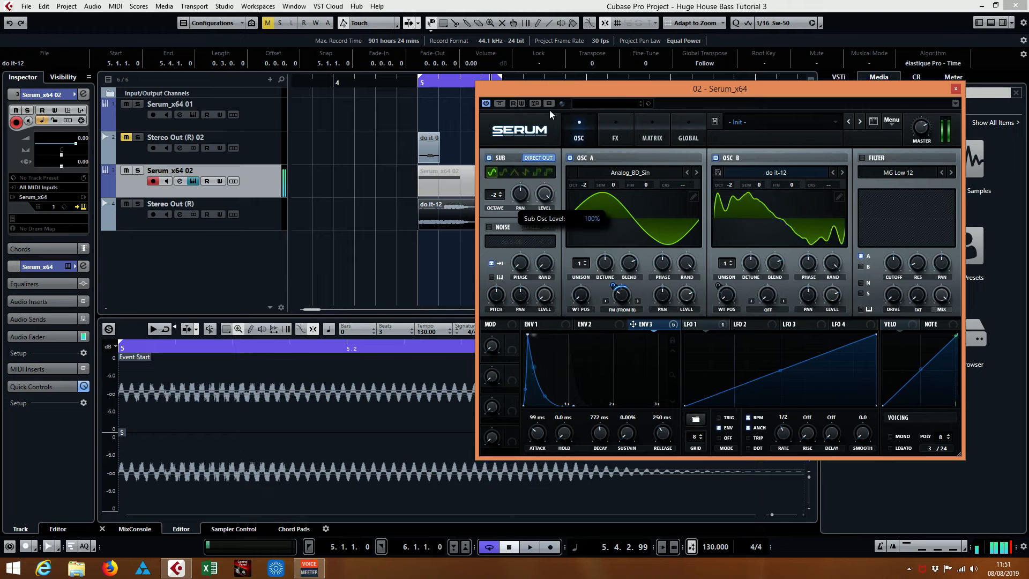
# With oscillators A and B temporarily off, set Env 1's attack to about 44 ms, and re-enable both oscillators
pyautogui.click(717, 158)
pyautogui.click(570, 158)
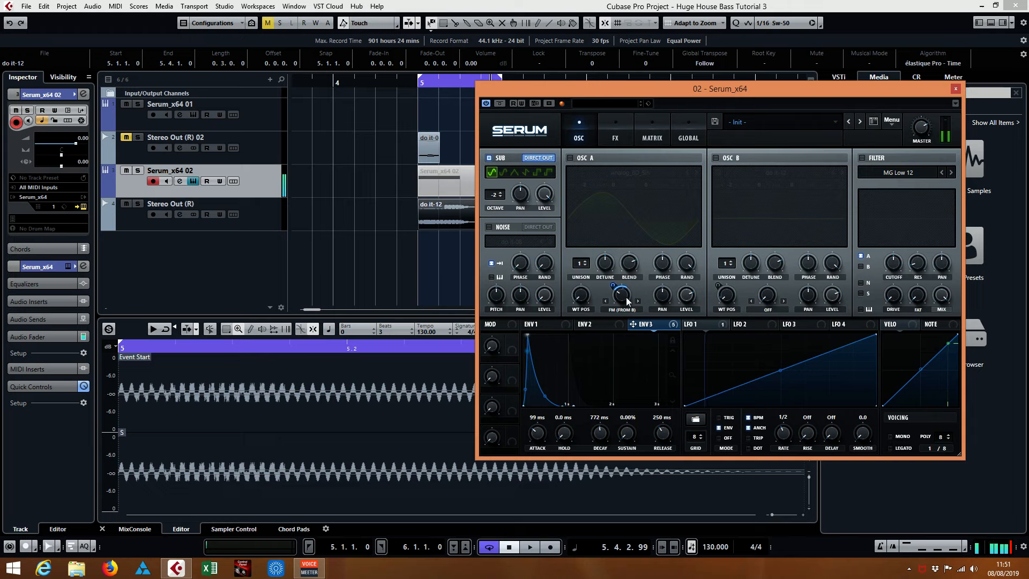
pyautogui.click(556, 325)
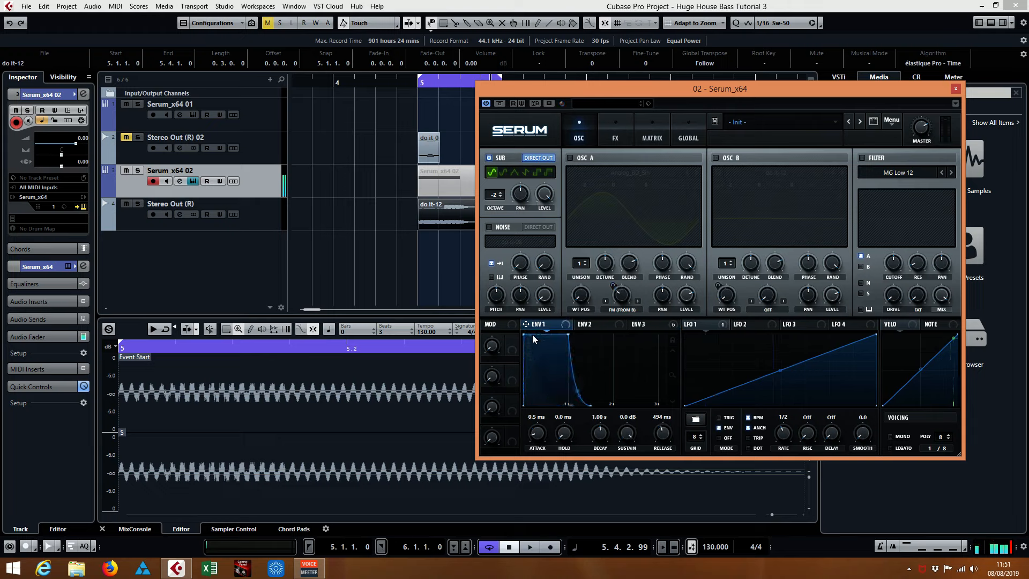
pyautogui.moveTo(533, 334); pyautogui.dragTo(538, 333)
pyautogui.click(570, 158)
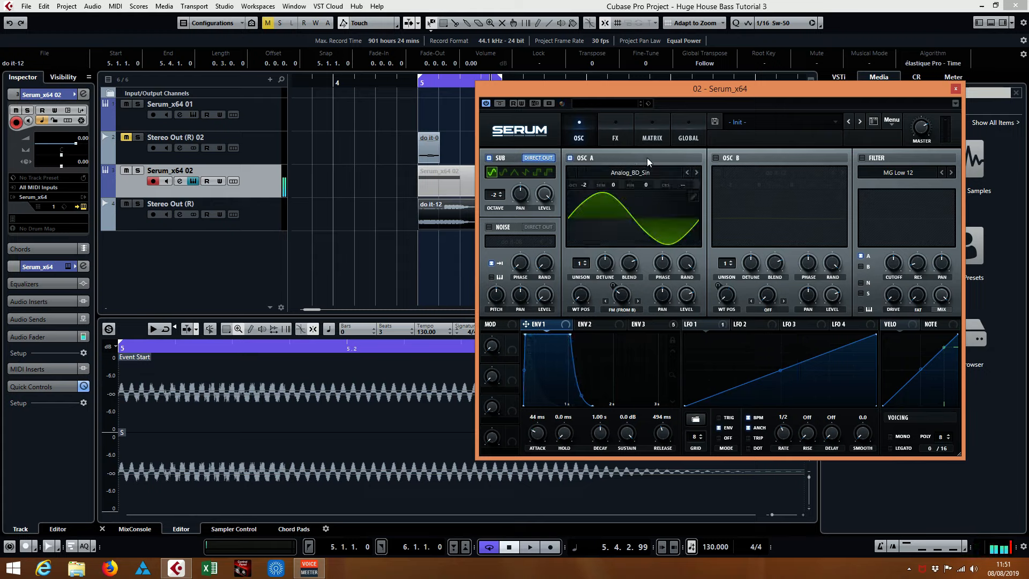
pyautogui.click(717, 158)
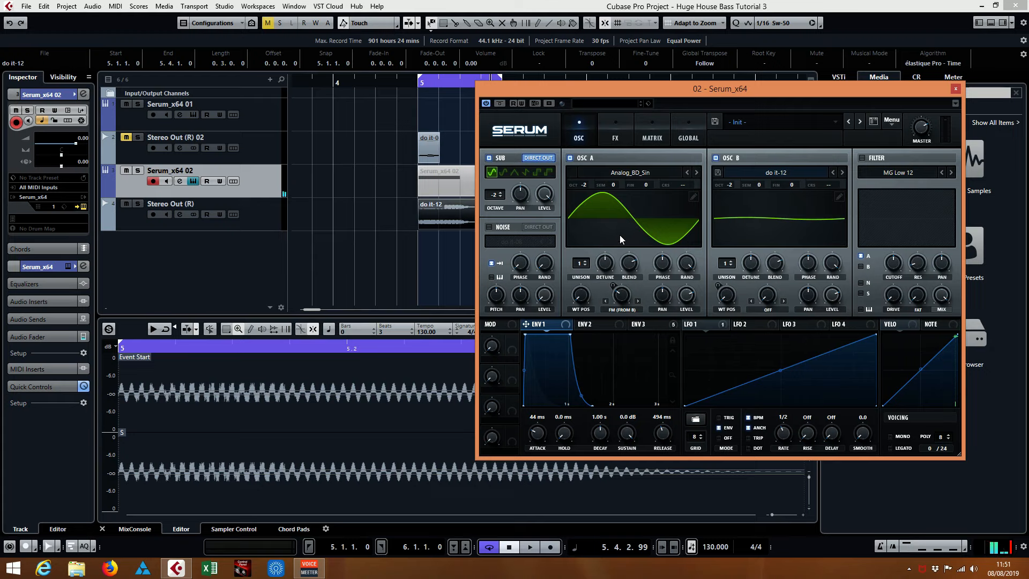
# Try three unison voices on oscillator A and return it to a single voice
pyautogui.click(584, 262)
pyautogui.click(585, 262)
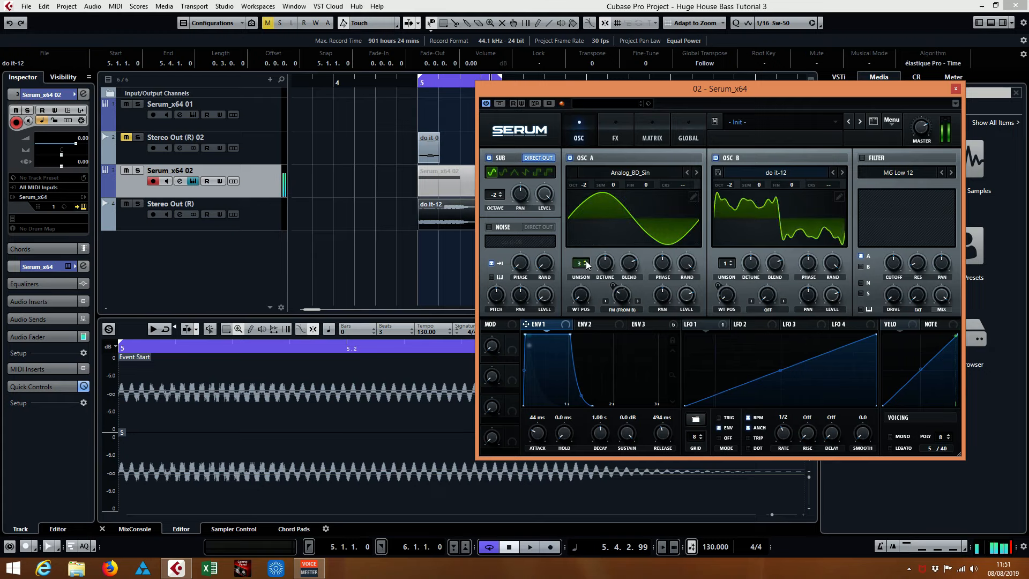
pyautogui.moveTo(622, 268); pyautogui.dragTo(643, 325)
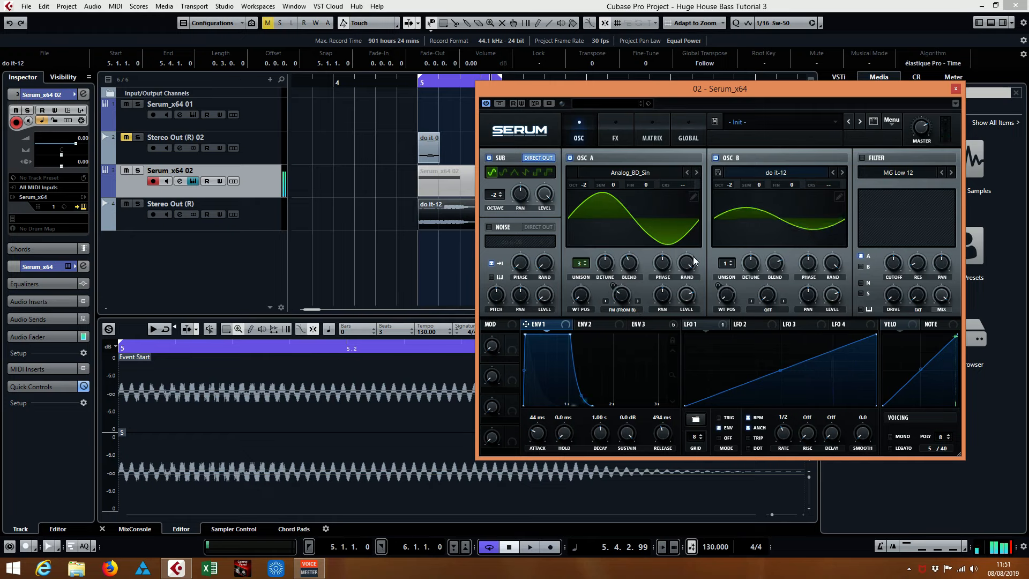
pyautogui.click(585, 265)
pyautogui.click(584, 265)
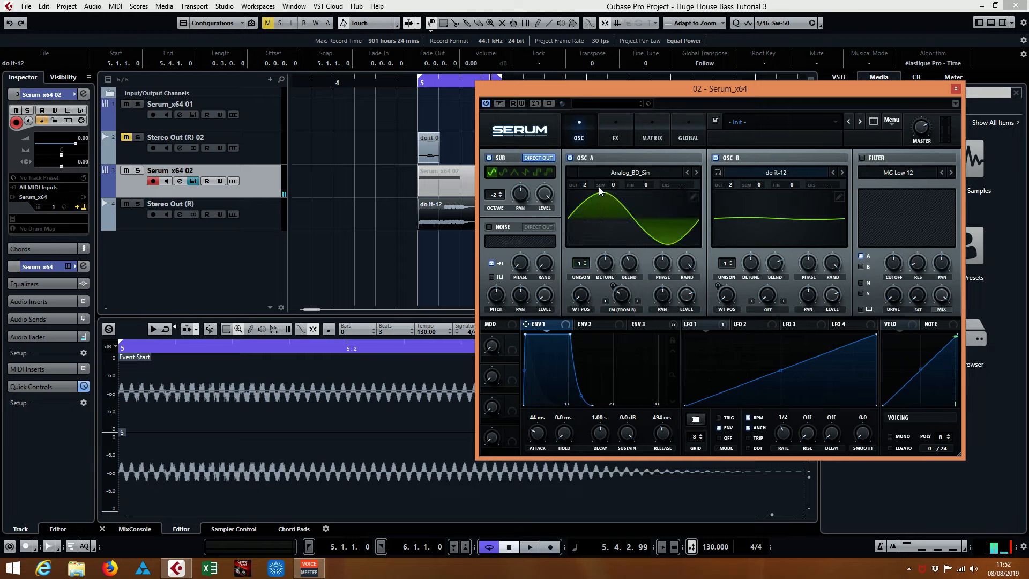
# Try three unison voices on oscillator B and return it to a single voice
pyautogui.click(732, 261)
pyautogui.click(732, 261)
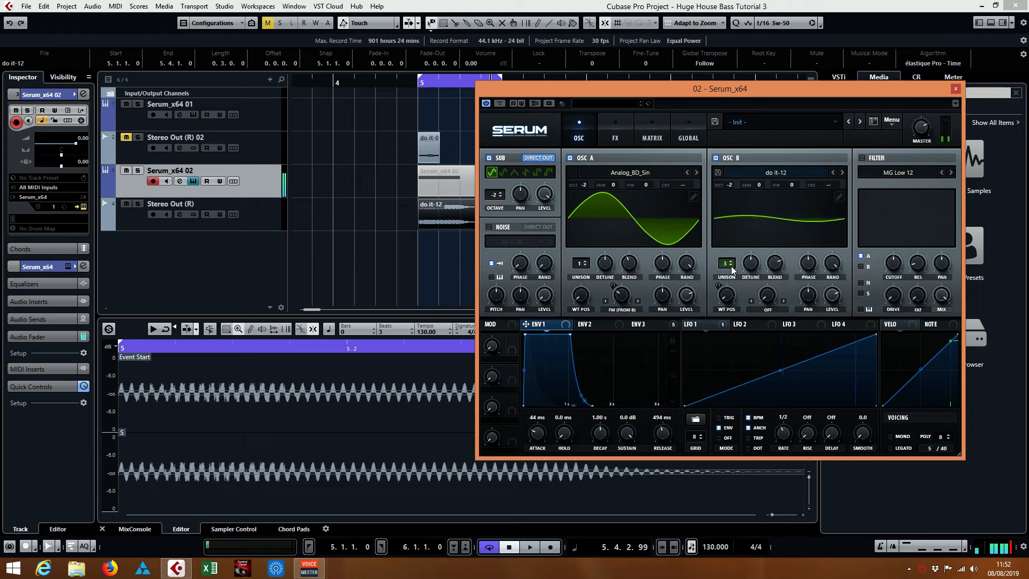
pyautogui.click(731, 266)
pyautogui.click(731, 265)
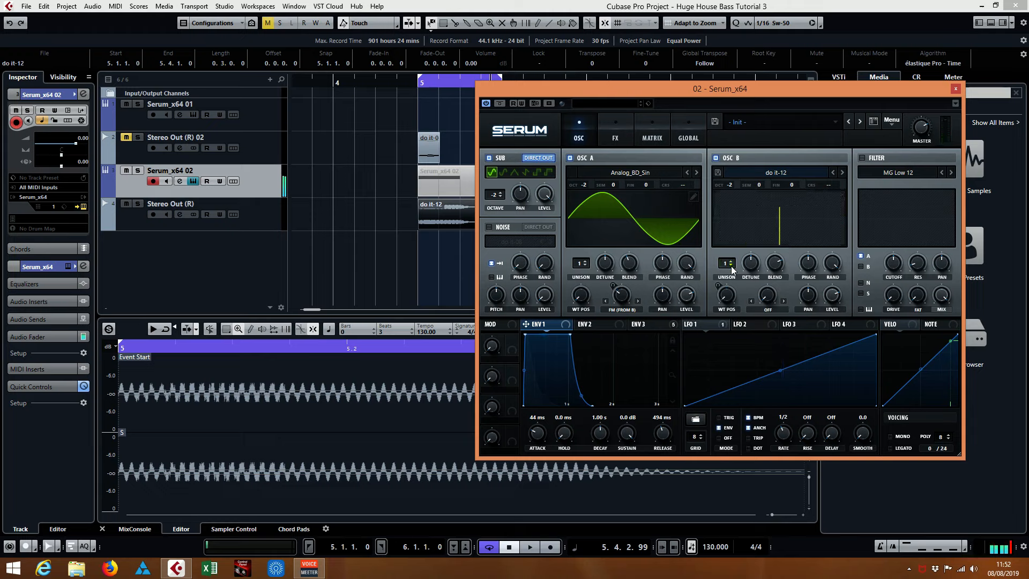
# Set oscillator A to three unison voices and adjust its detune
pyautogui.click(586, 262)
pyautogui.click(586, 262)
pyautogui.moveTo(610, 262); pyautogui.dragTo(652, 225)
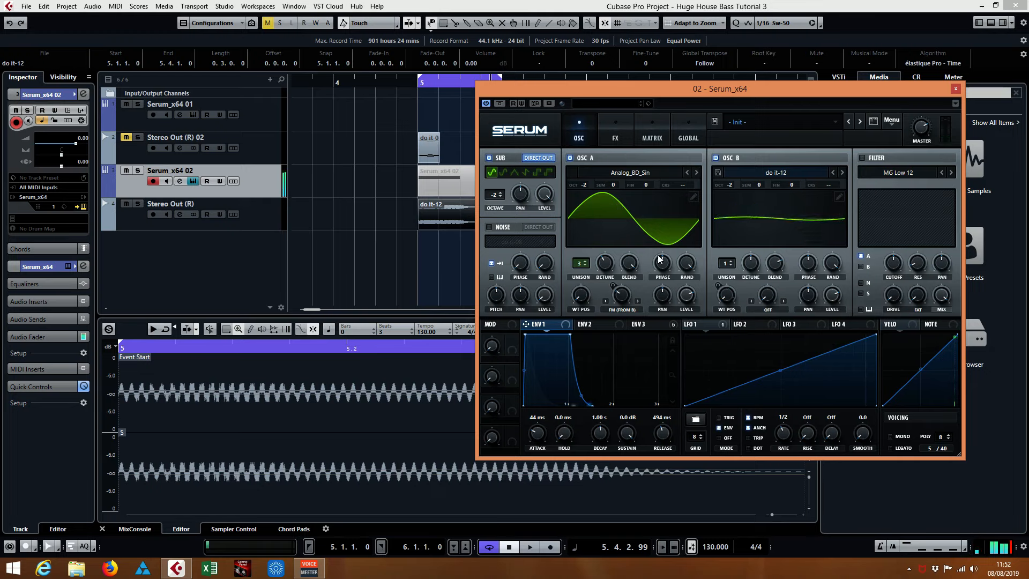
# Adjust the phase and random phase of oscillators A and B, lowering B's random phase to about 69%
pyautogui.moveTo(663, 263)
pyautogui.moveTo(664, 263)
pyautogui.mouseDown()
pyautogui.moveTo(664, 305)
pyautogui.moveTo(670, 236)
pyautogui.mouseUp()
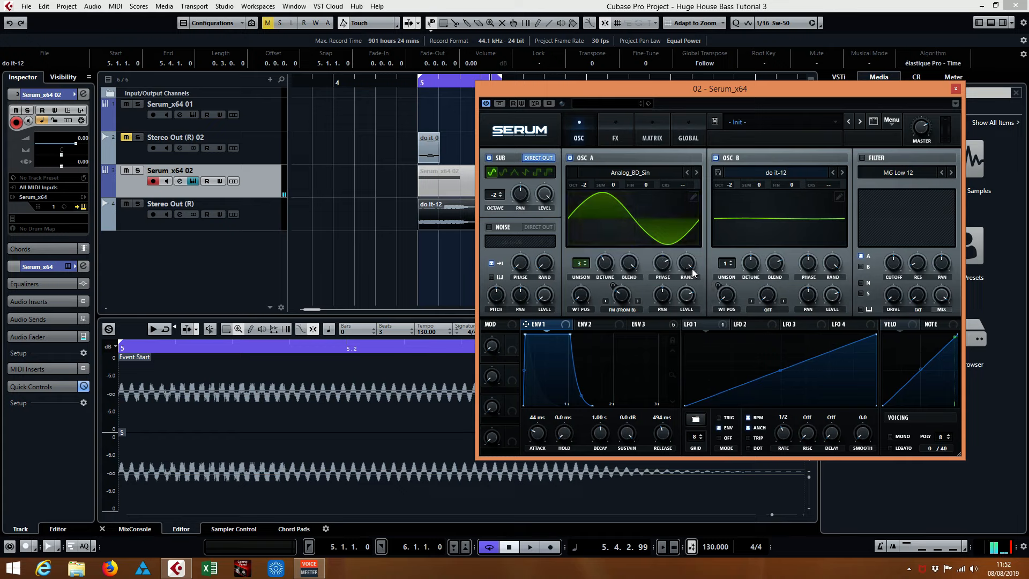
pyautogui.moveTo(693, 271); pyautogui.dragTo(664, 483)
pyautogui.moveTo(663, 262)
pyautogui.mouseDown()
pyautogui.moveTo(654, 329)
pyautogui.moveTo(653, 272)
pyautogui.mouseUp()
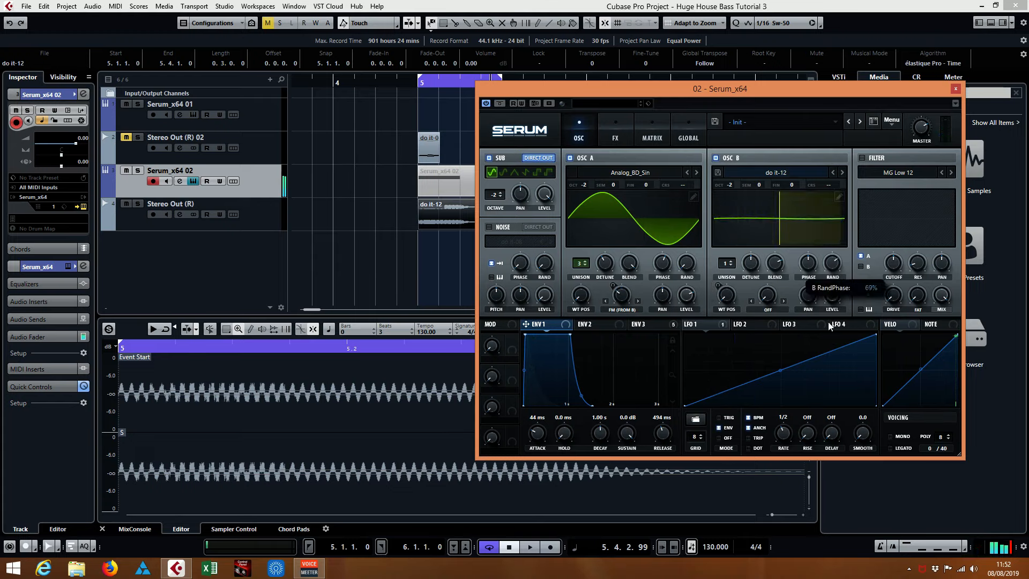
pyautogui.moveTo(808, 263)
pyautogui.mouseDown()
pyautogui.moveTo(809, 291)
pyautogui.moveTo(809, 214)
pyautogui.moveTo(802, 281)
pyautogui.mouseUp()
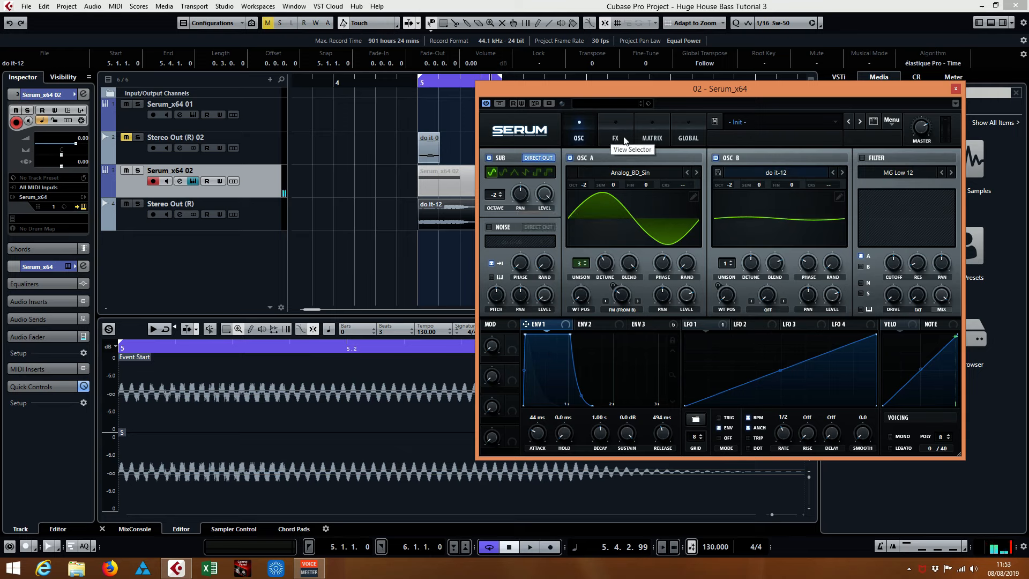
# Lower the global unison width of both oscillators to 0, raise it partway again, and return to the oscillator view
pyautogui.click(691, 138)
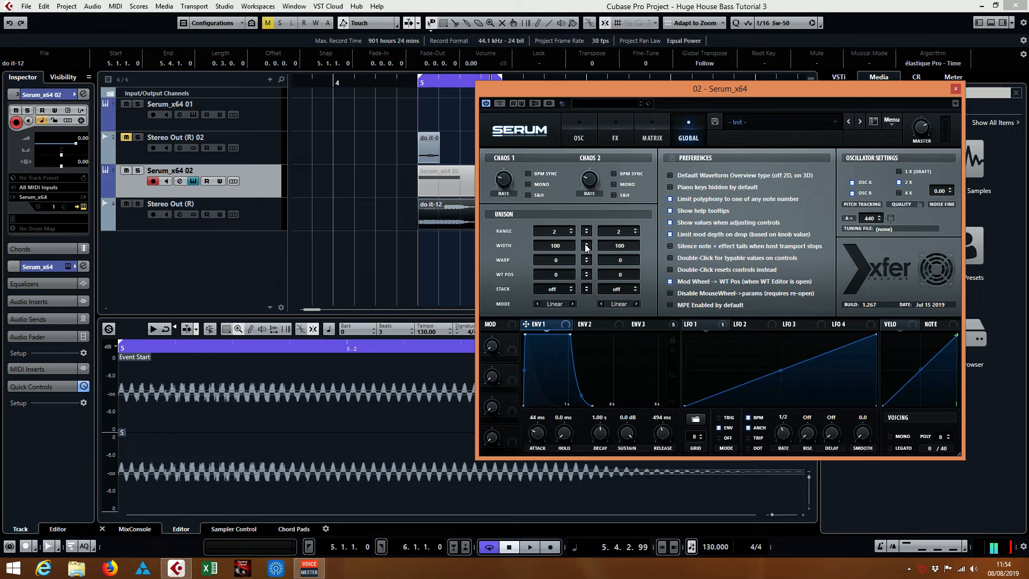
pyautogui.moveTo(590, 261); pyautogui.dragTo(596, 428)
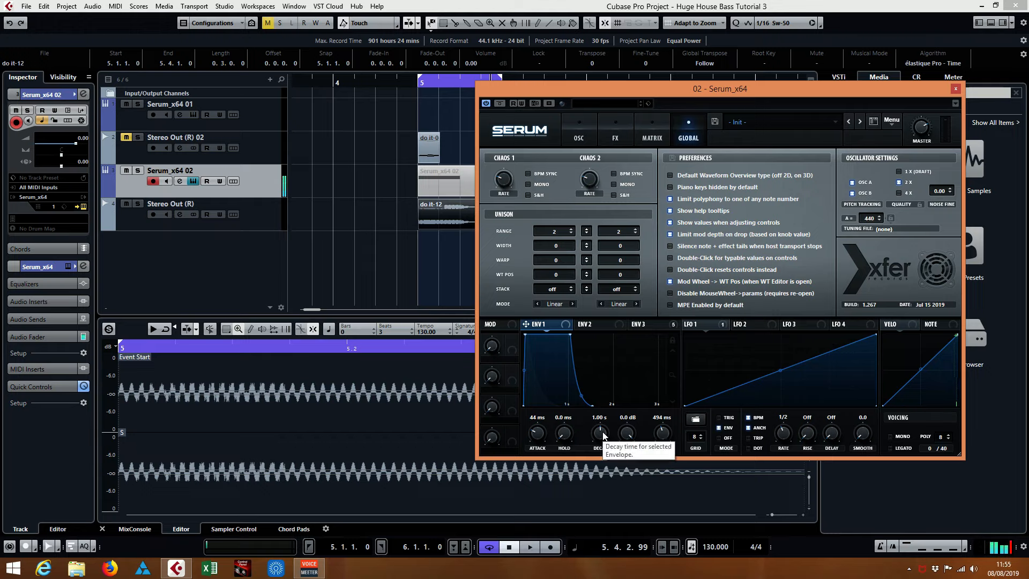
pyautogui.moveTo(587, 243); pyautogui.dragTo(587, 221)
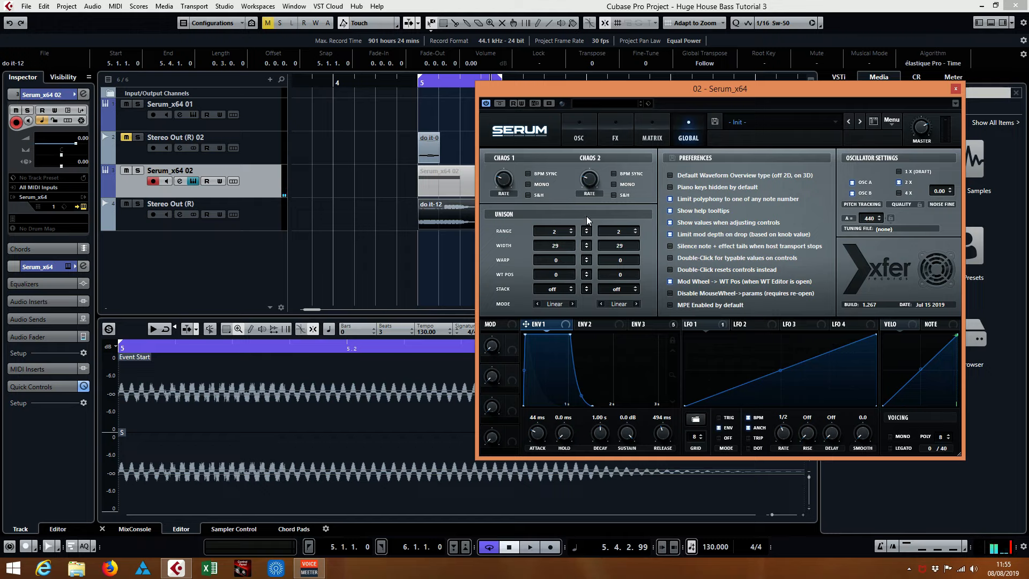
pyautogui.moveTo(590, 204); pyautogui.dragTo(590, 198)
pyautogui.click(577, 138)
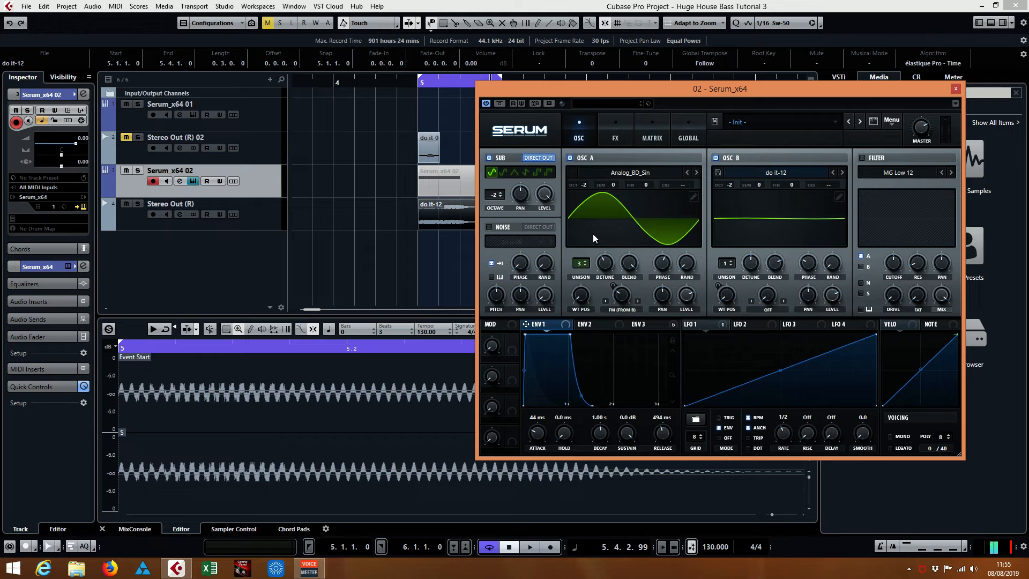
# Audition the Serum_x64 01 track for comparison and return to the Serum_x64 02 track
pyautogui.click(266, 113)
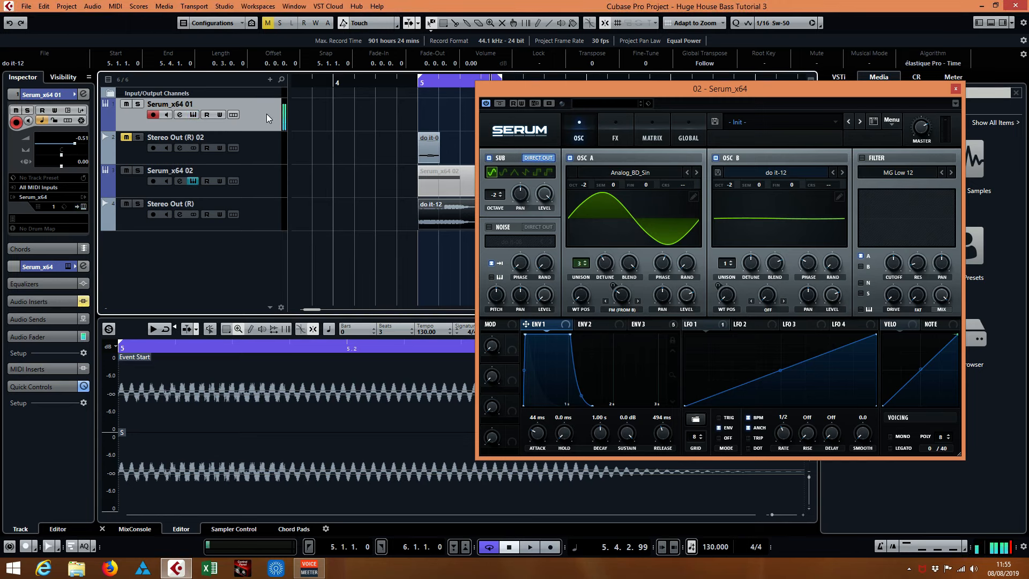
pyautogui.click(264, 178)
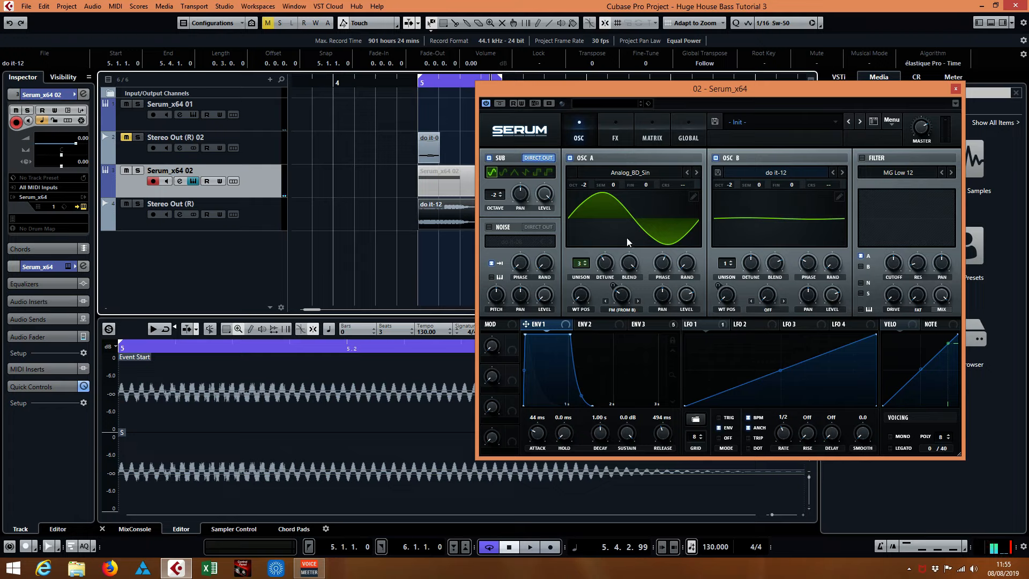
# Unmute and solo the Stereo Out (R) 02 track, play back its audio and stop playback
pyautogui.click(261, 152)
pyautogui.click(127, 138)
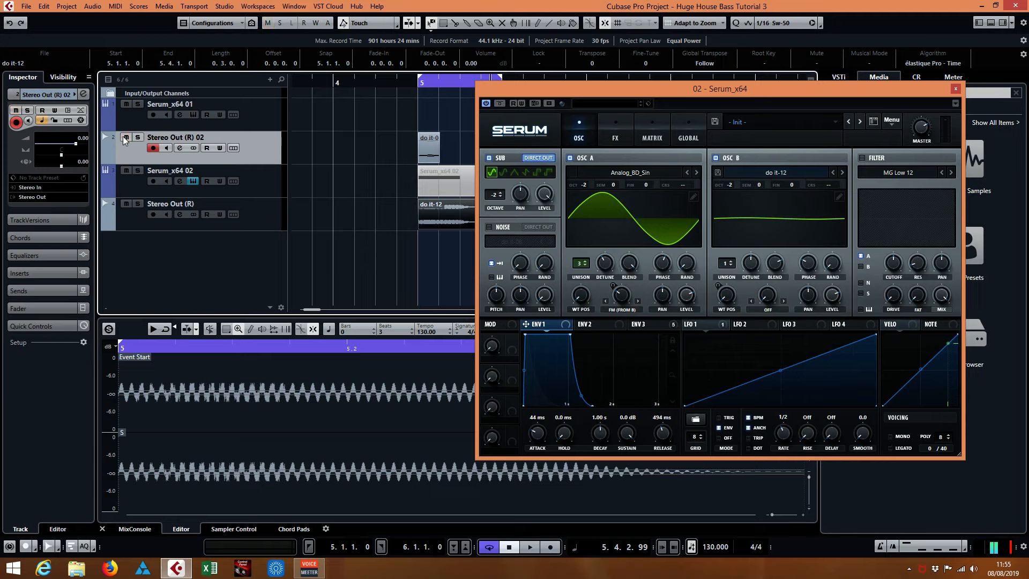
pyautogui.click(138, 137)
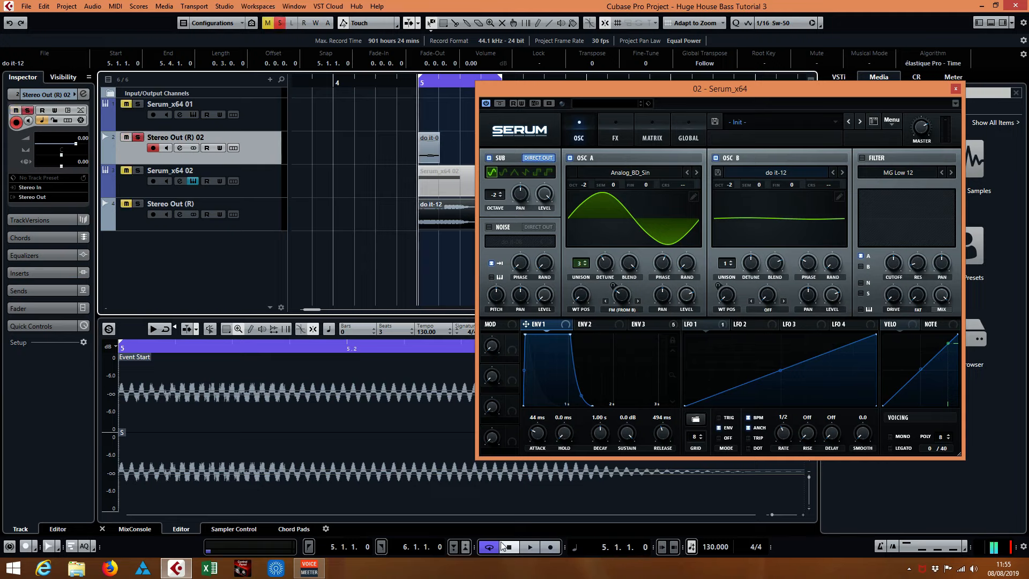
pyautogui.click(527, 548)
pyautogui.click(509, 547)
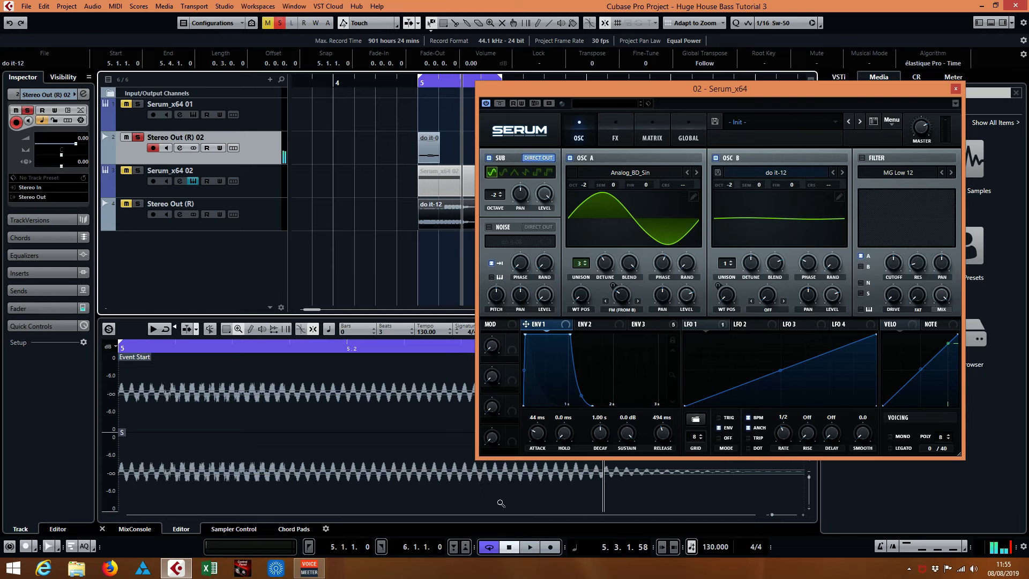
# Clear the solo state, audition the Serum_x64 01 track, and select the Stereo Out (R) track
pyautogui.click(266, 215)
pyautogui.click(279, 22)
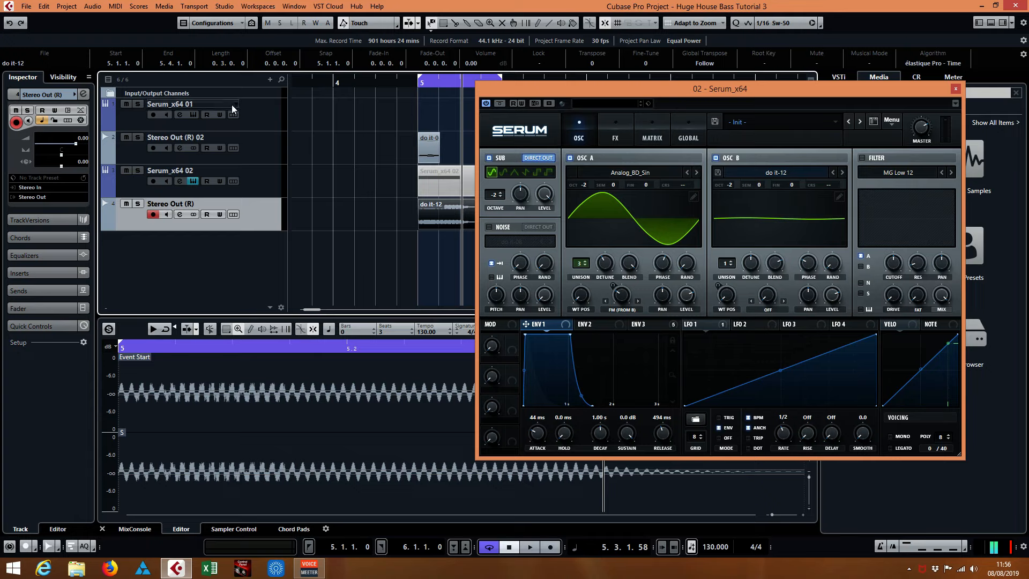
pyautogui.click(265, 124)
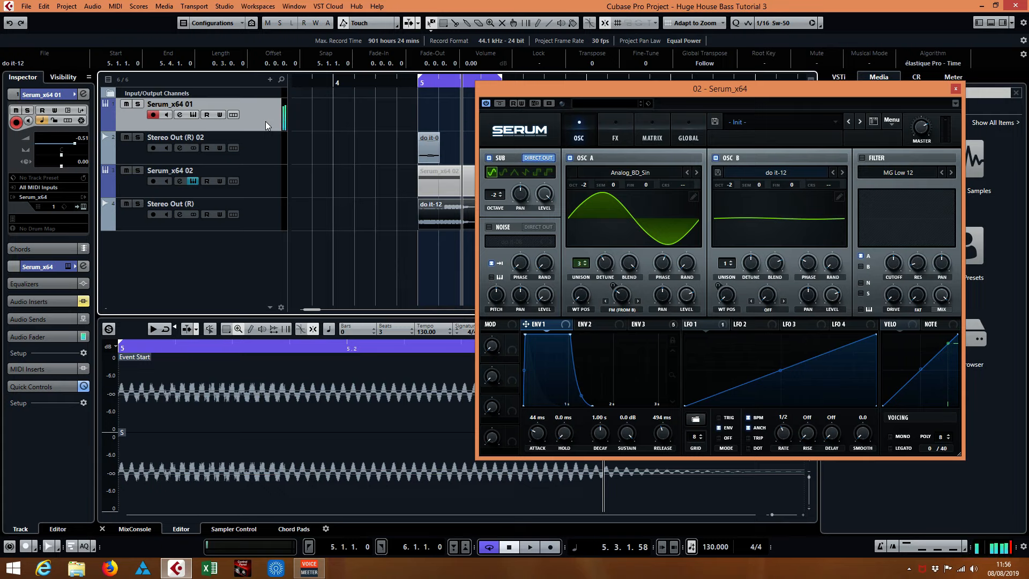
pyautogui.click(278, 223)
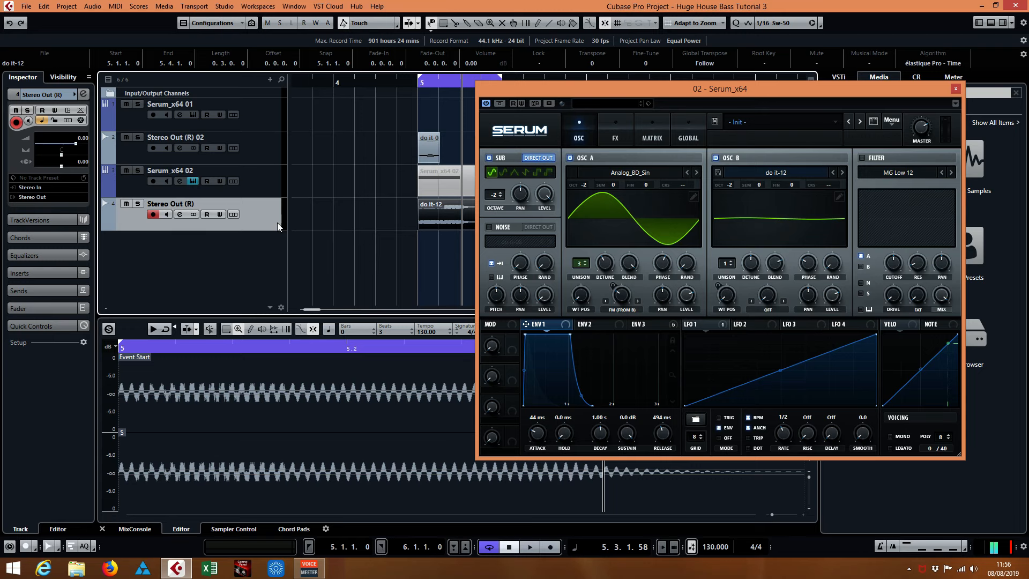
pyautogui.hotkey('alt', 'z')
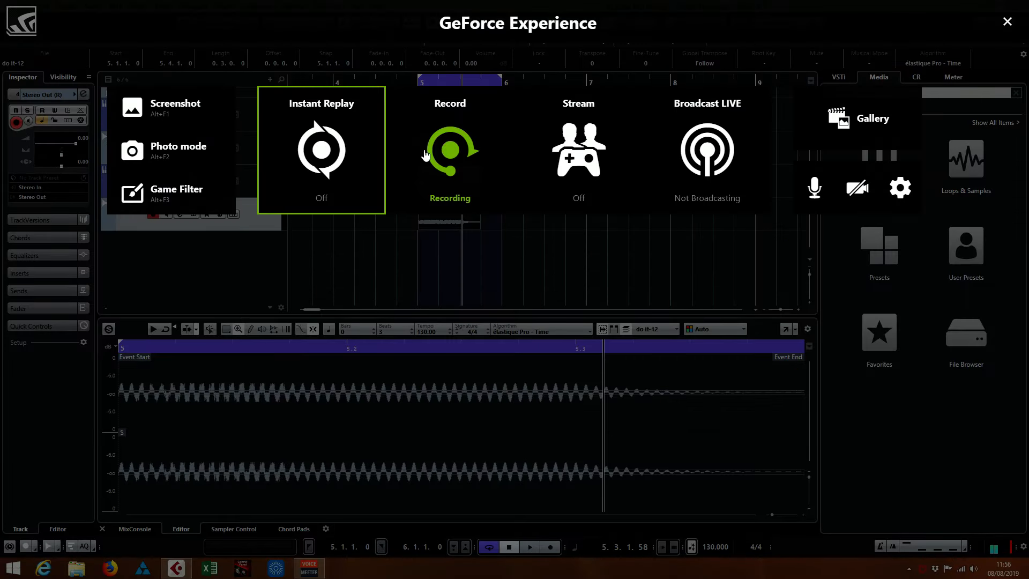